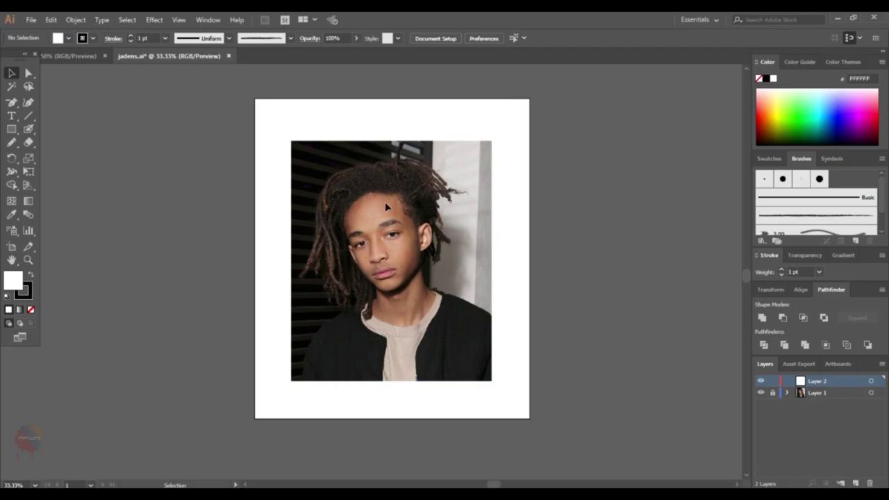
Step: Zoom in on the reference photo and choose the Basic brush for the Pencil
key(ctrl+plus)
key(ctrl+plus)
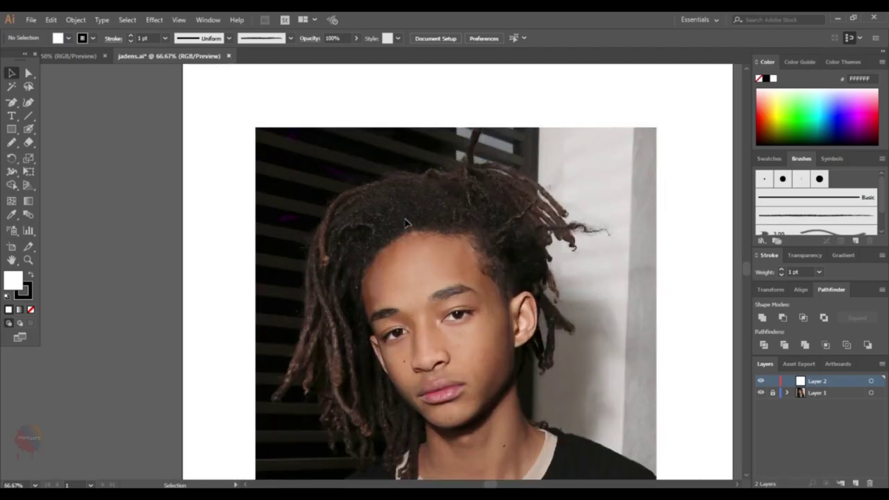
click(290, 39)
click(234, 80)
scroll(465, 202, up, 2)
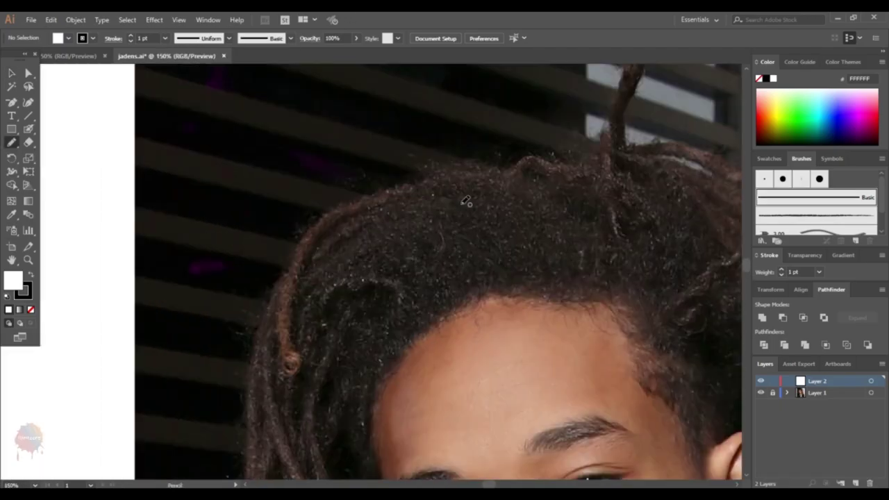
Step: Trace the left outer hair edge and the first hanging dreadlocks
drag(321, 223, 264, 307)
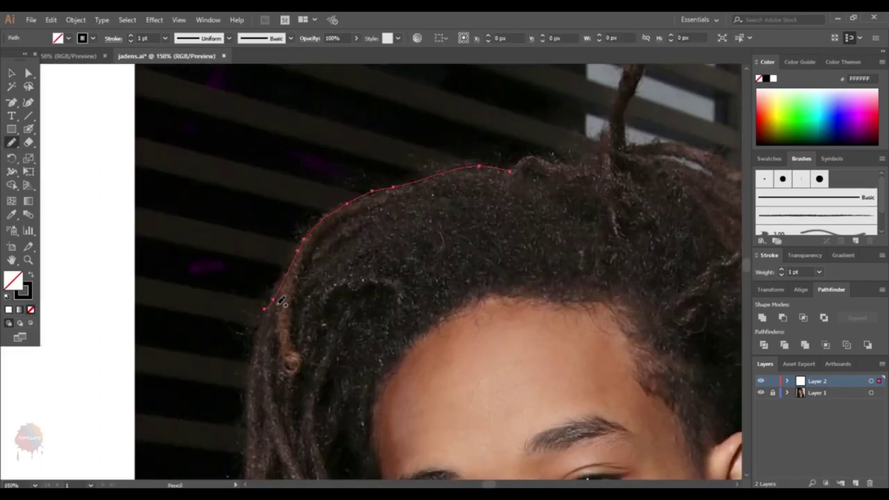
scroll(284, 202, down, 2)
scroll(254, 301, down, 3)
scroll(254, 301, left, 2)
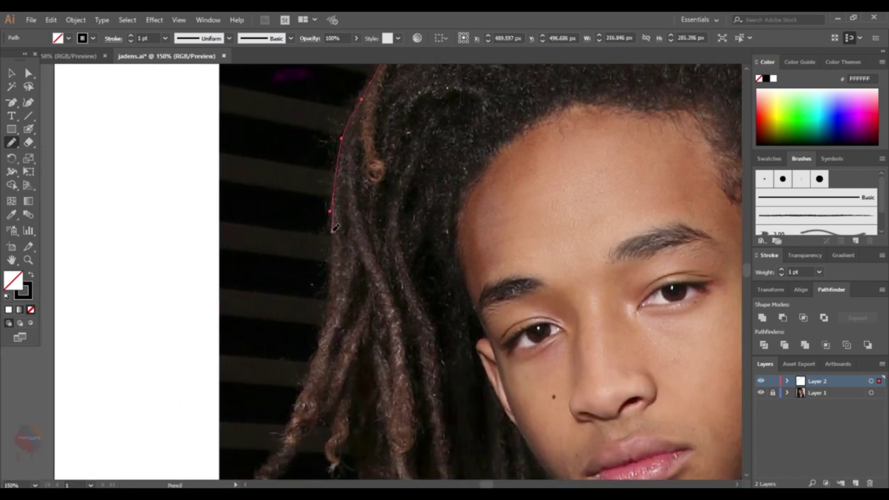
scroll(332, 319, down, 2)
drag(328, 239, 282, 343)
scroll(338, 267, down, 1)
scroll(338, 268, left, 1)
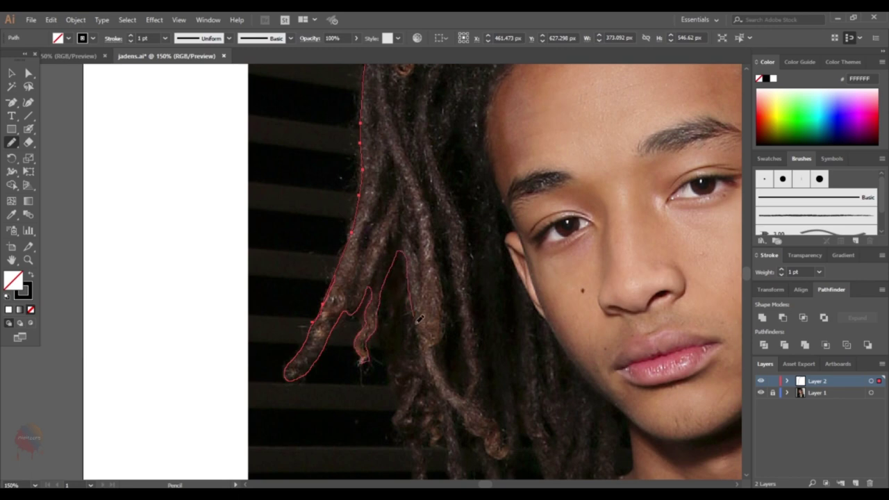
drag(419, 319, 416, 357)
scroll(443, 299, down, 2)
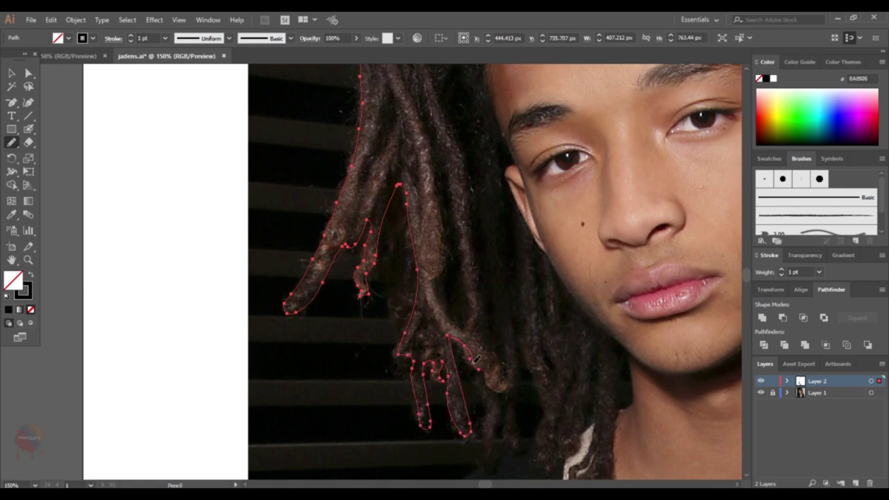
drag(483, 364, 479, 422)
scroll(493, 342, down, 2)
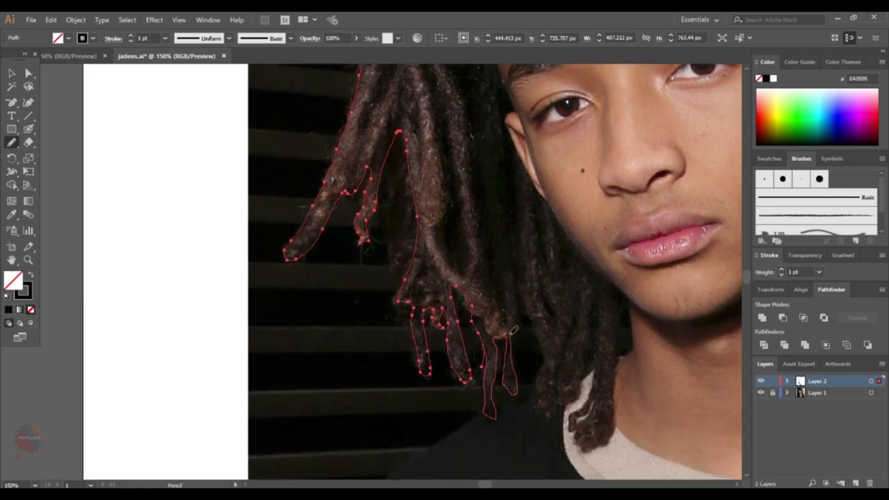
Step: Trace the next dreadlocks' edges down past the jaw
drag(511, 335, 512, 275)
scroll(518, 299, up, 1)
scroll(540, 373, down, 1)
drag(540, 373, 547, 365)
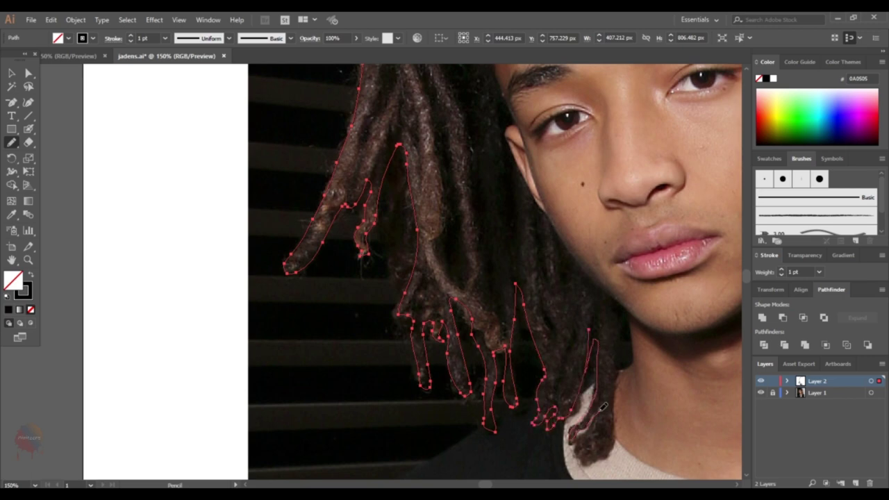
drag(625, 306, 624, 307)
scroll(624, 345, up, 1)
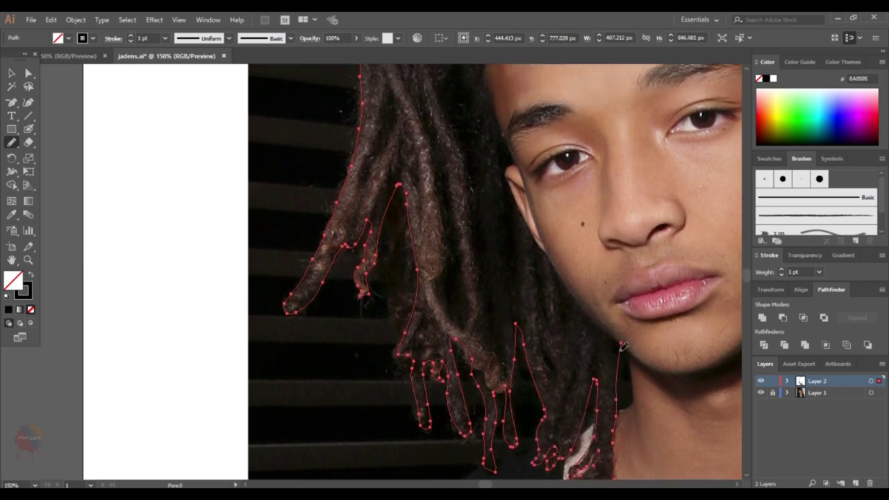
scroll(529, 224, up, 1)
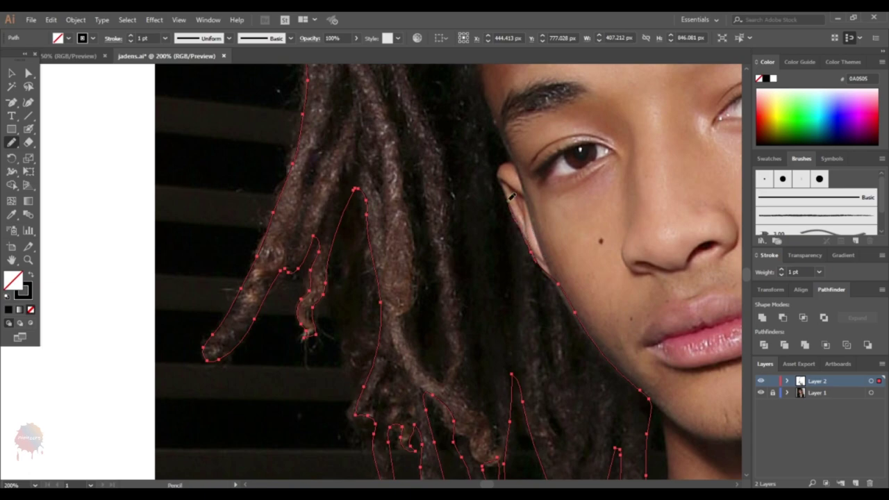
scroll(518, 151, up, 3)
scroll(486, 326, up, 1)
scroll(467, 352, up, 2)
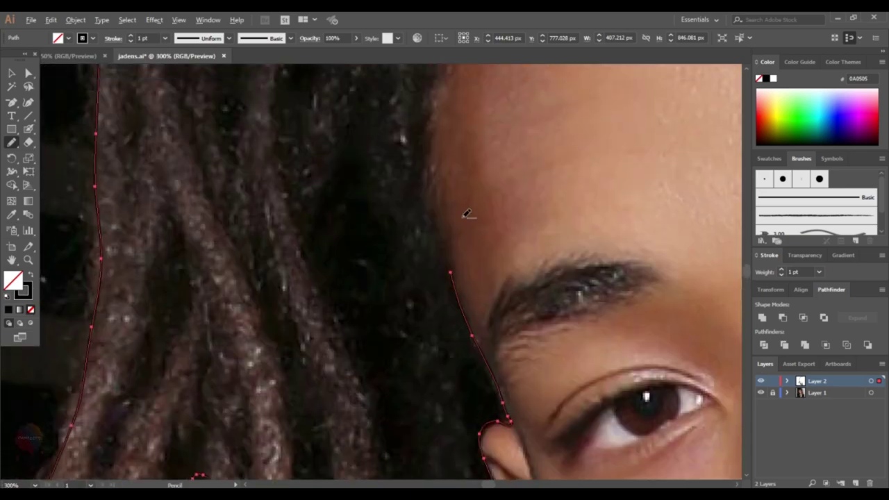
scroll(465, 352, down, 3)
scroll(381, 401, up, 1)
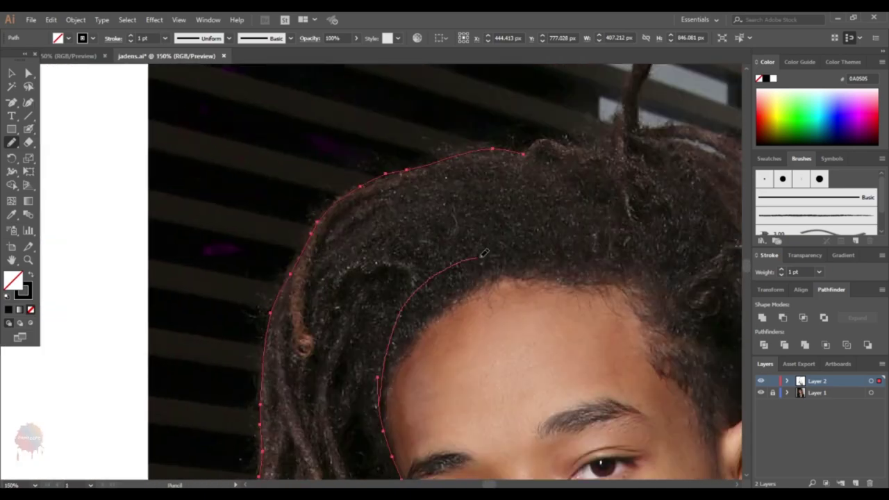
Step: Extend the hair outline down behind the right ear
drag(672, 318, 434, 210)
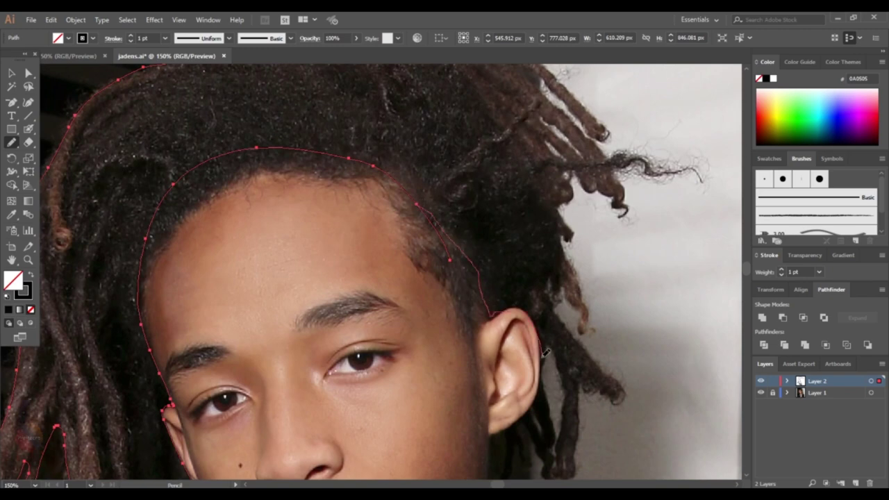
drag(544, 350, 536, 401)
scroll(549, 394, up, 2)
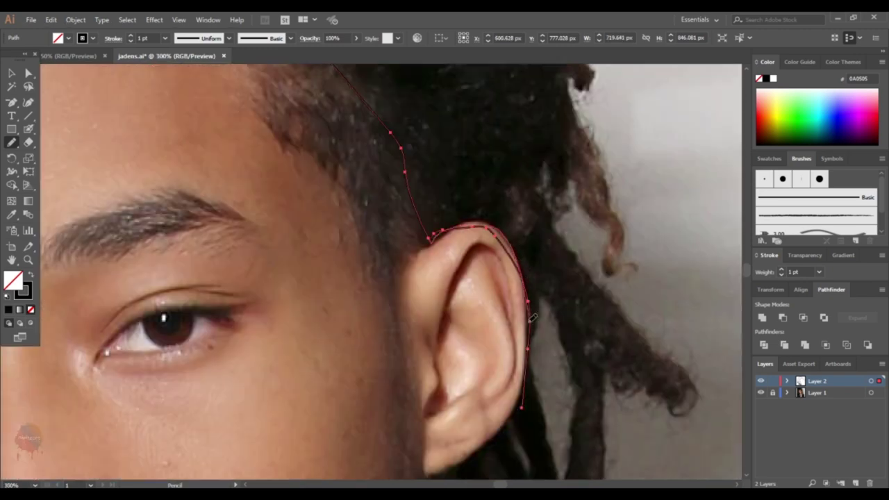
drag(532, 318, 533, 321)
scroll(533, 292, down, 2)
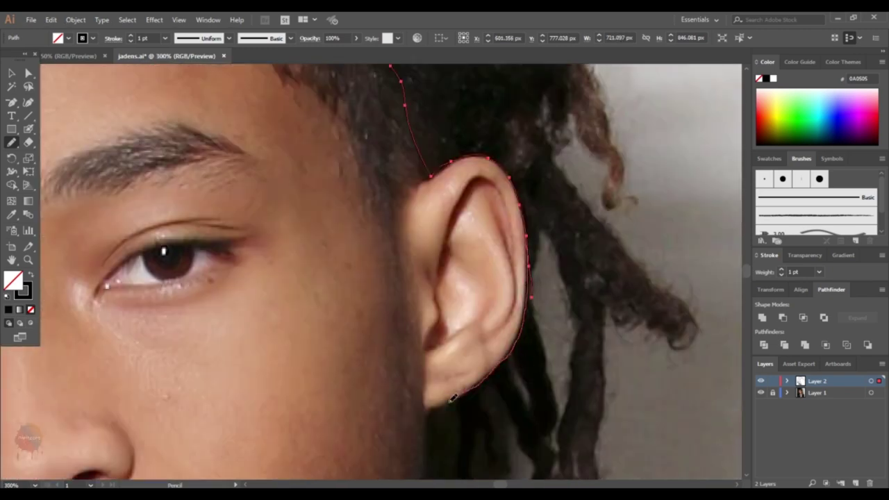
scroll(484, 250, down, 4)
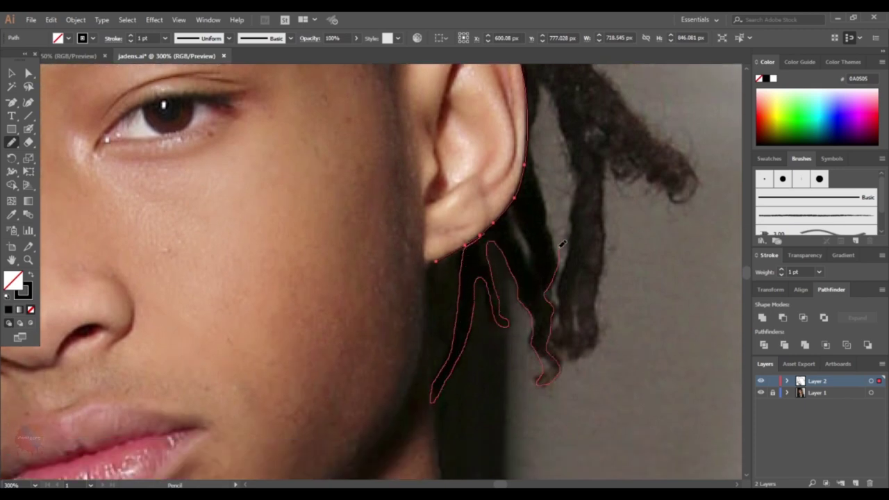
Step: Trace the dreadlocks below the ear and the curly strand, then move toward the crown
drag(562, 243, 552, 218)
scroll(564, 229, up, 2)
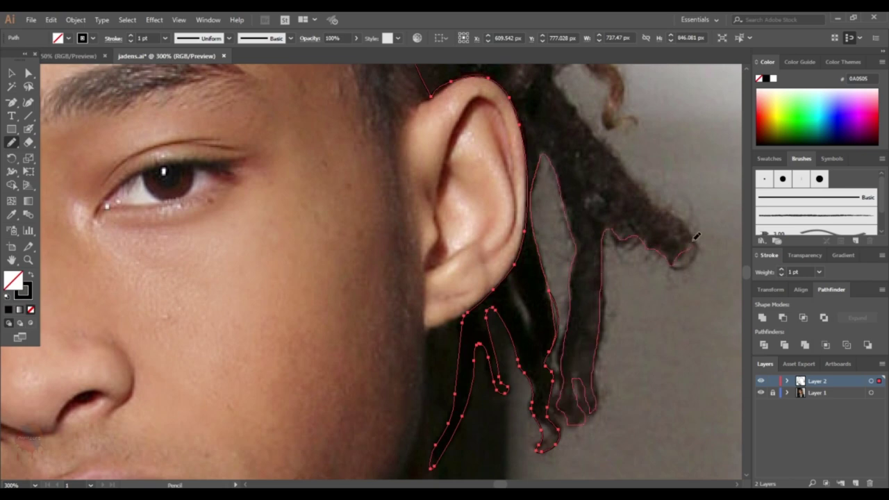
scroll(581, 406, up, 6)
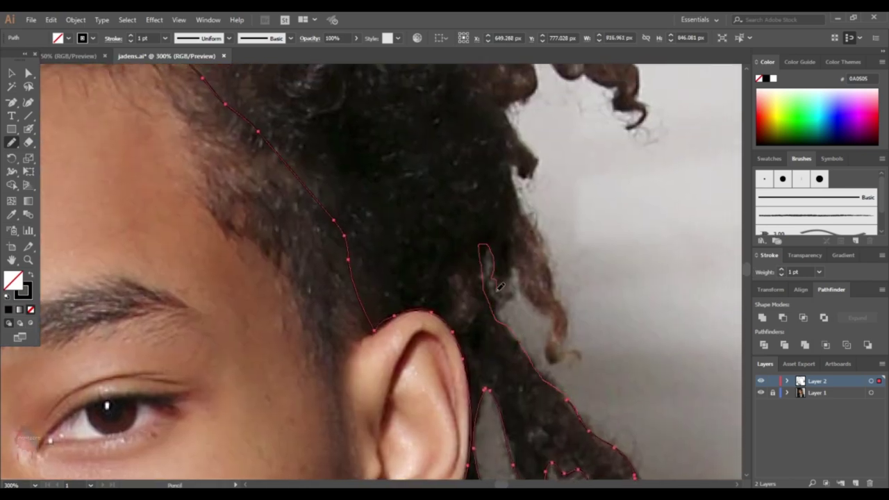
scroll(518, 182, up, 4)
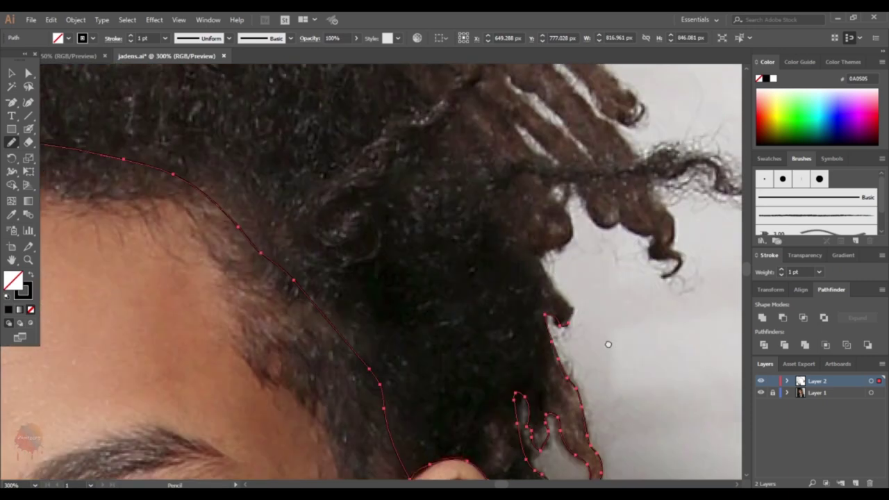
scroll(545, 294, up, 1)
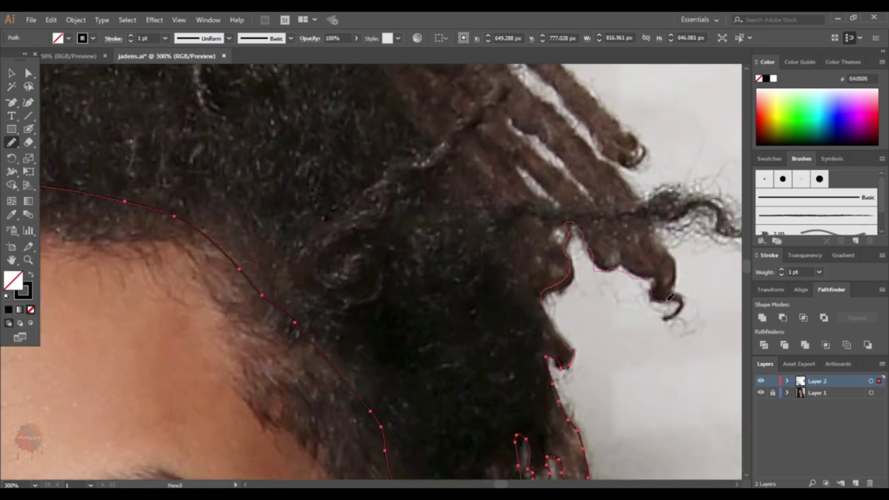
scroll(671, 171, down, 3)
scroll(554, 337, up, 3)
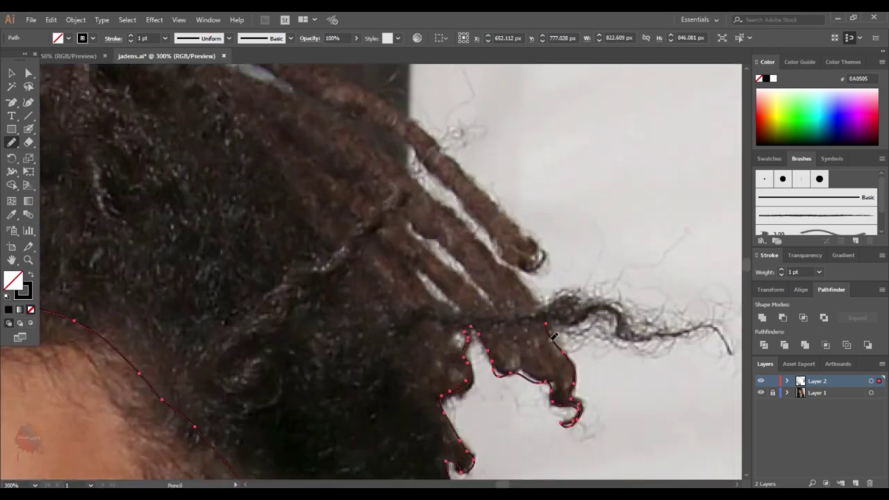
drag(684, 329, 594, 304)
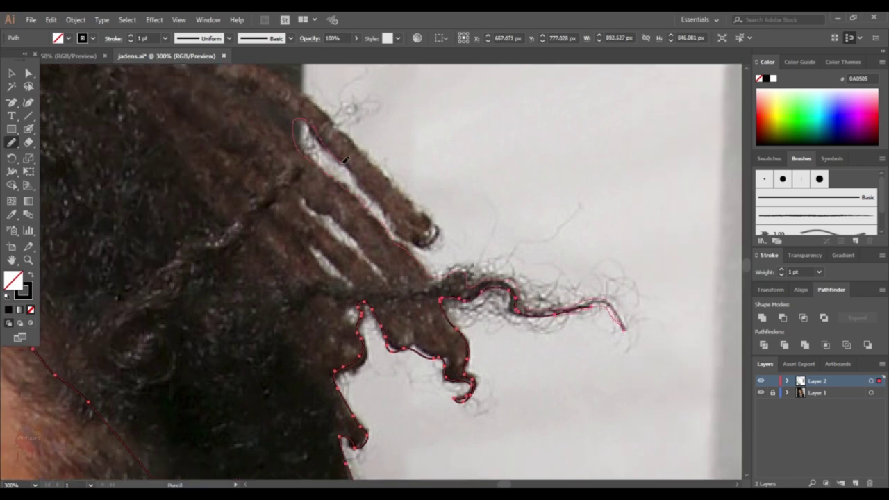
mouse_move(322, 105)
mouse_down()
mouse_move(542, 470)
mouse_move(628, 321)
mouse_up()
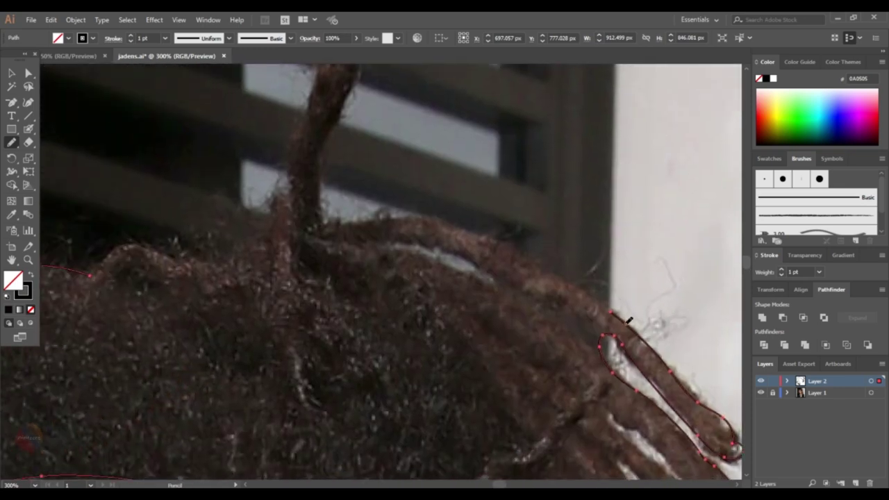
drag(350, 226, 648, 289)
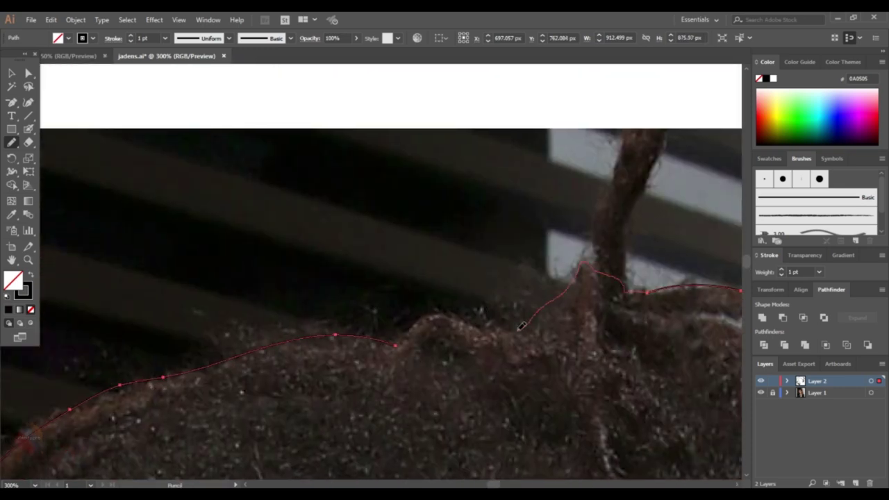
Step: Fill the traced hair path near-black and check it against the hidden photo
key(ctrl+minus)
key(ctrl+minus)
key(ctrl+minus)
double_click(21, 290)
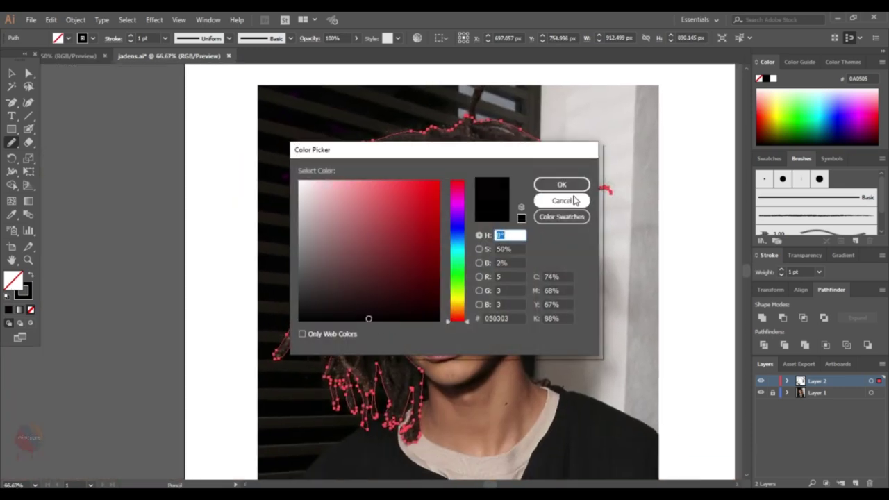
click(561, 184)
key(v)
click(164, 119)
click(761, 393)
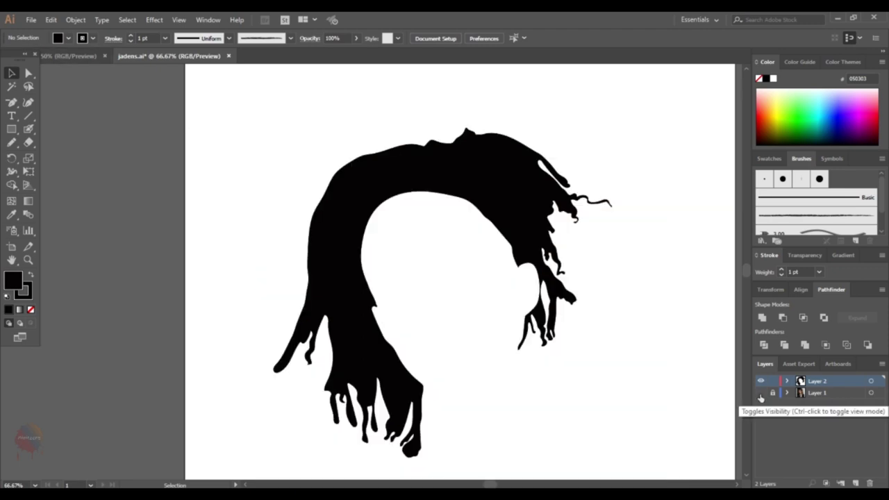
click(760, 393)
click(760, 393)
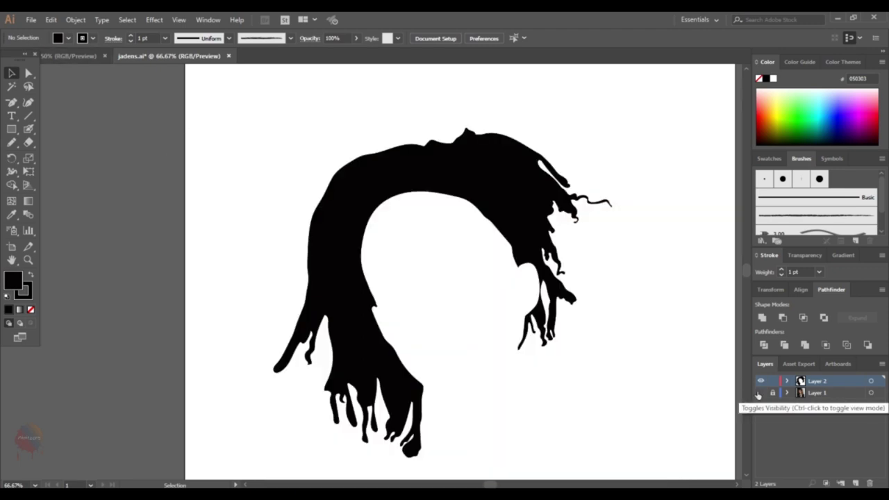
click(760, 393)
Step: Draw the upright crown dreadlock strand and fill it black
key(ctrl+plus)
key(ctrl+plus)
scroll(453, 99, up, 2)
key(n)
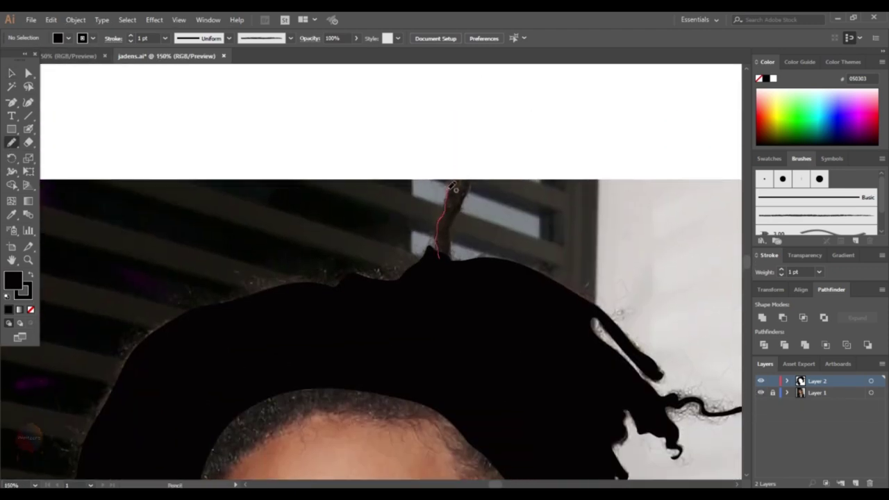
key(i)
click(486, 288)
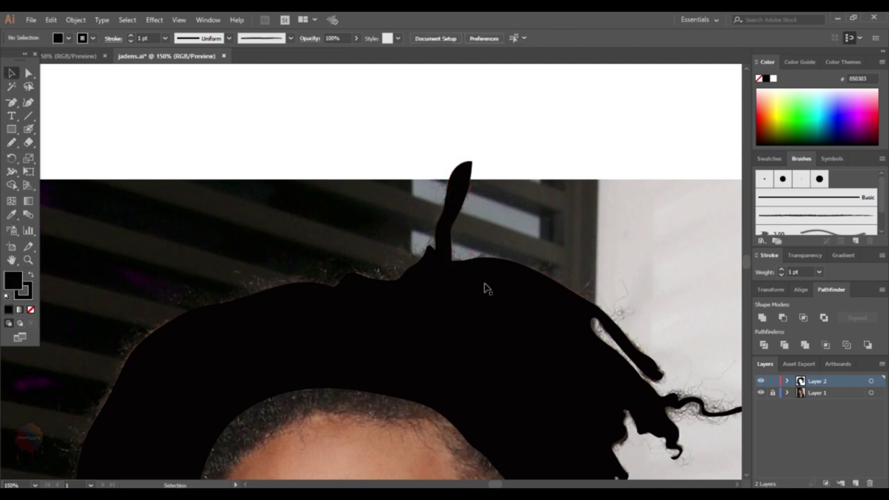
click(760, 393)
key(ctrl+minus)
key(ctrl+minus)
key(v)
scroll(411, 354, down, 2)
click(761, 393)
key(ctrl+plus)
key(ctrl+plus)
key(n)
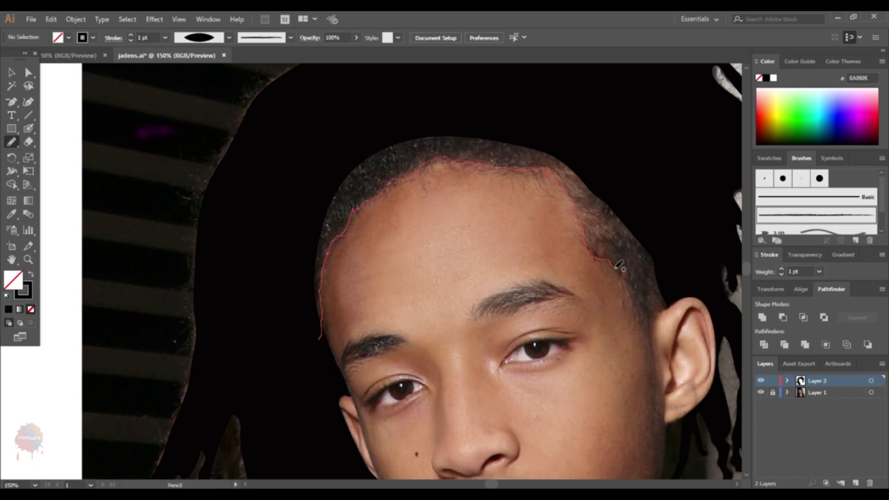
Step: Finish the outline around the outer hair and fill it black
drag(674, 257, 316, 343)
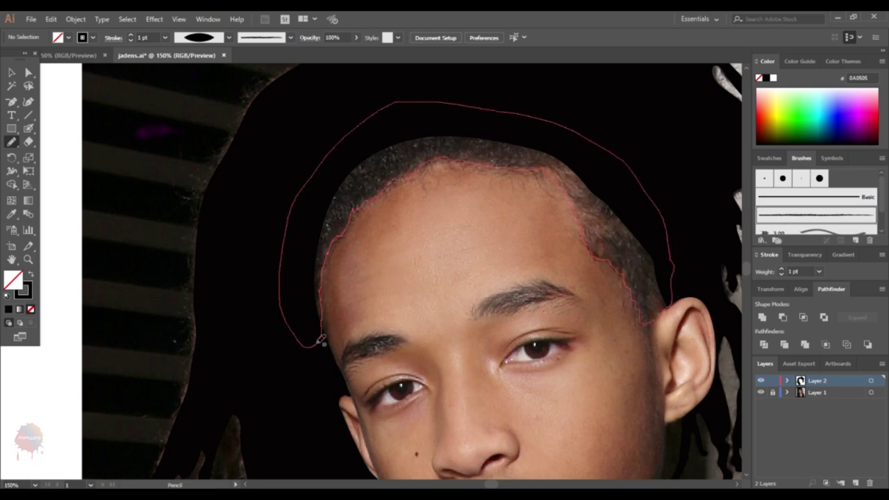
double_click(13, 279)
click(548, 183)
key(v)
click(760, 393)
key(ctrl+minus)
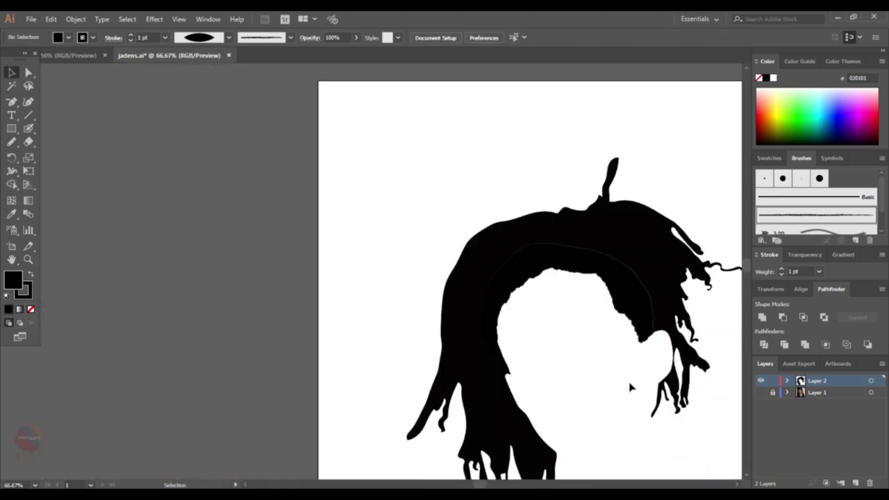
key(ctrl+plus)
click(605, 257)
click(472, 403)
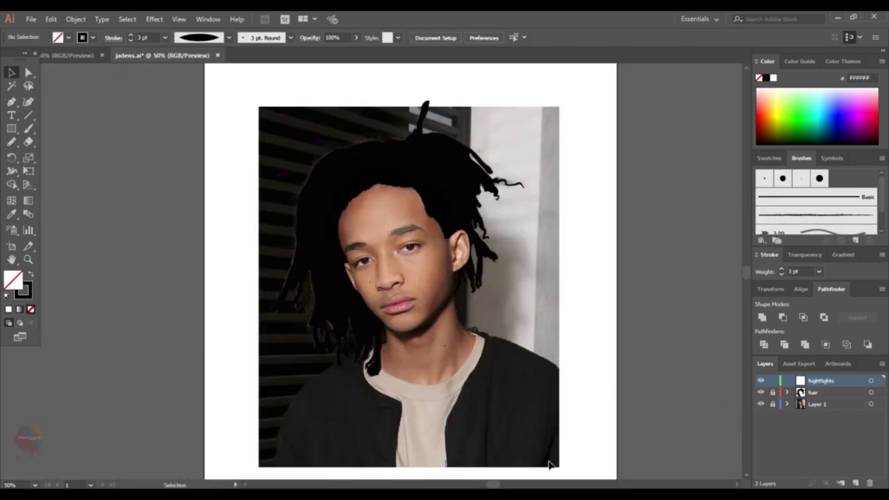
Step: Draw short Pencil hair strands along the top forehead hairline
scroll(362, 177, up, 3)
scroll(434, 229, up, 2)
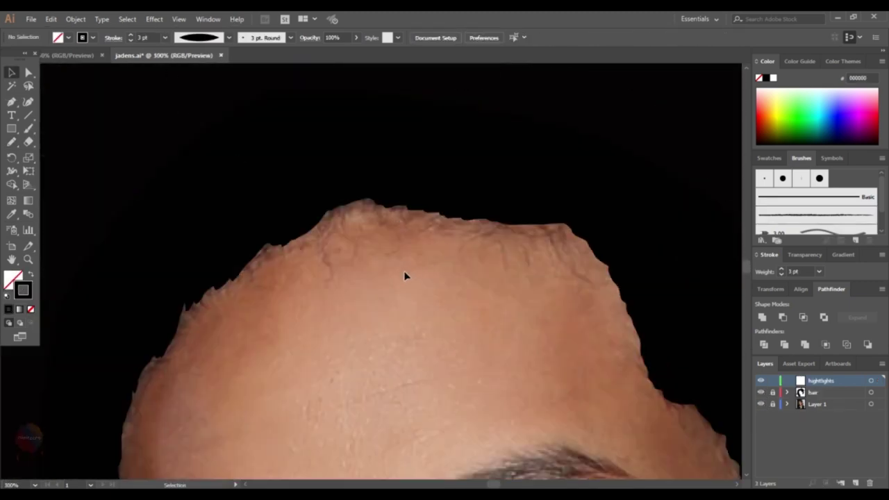
click(11, 141)
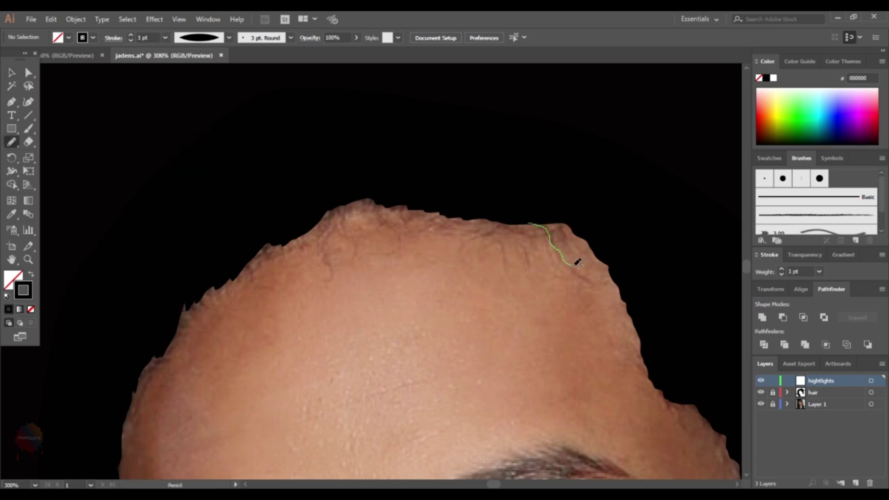
drag(575, 263, 576, 264)
drag(533, 232, 525, 238)
mouse_move(486, 239)
mouse_down()
mouse_move(499, 222)
mouse_move(430, 207)
mouse_up()
drag(484, 233, 488, 217)
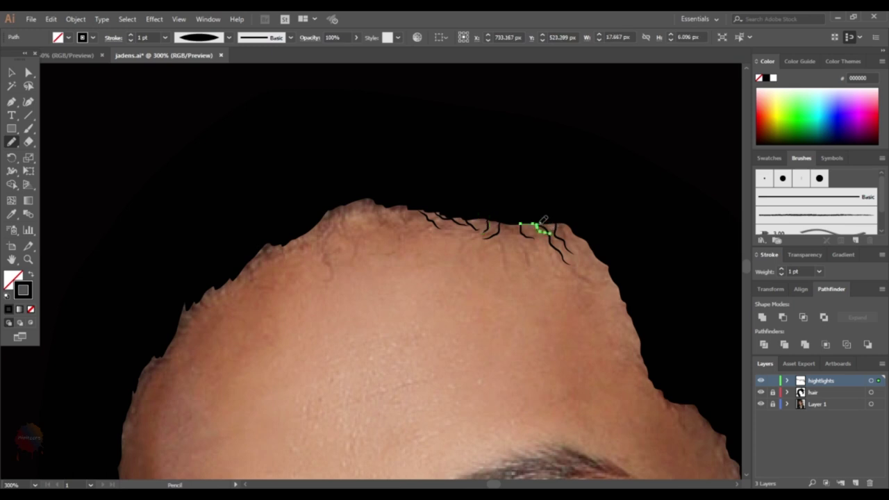
drag(559, 224, 573, 243)
drag(517, 222, 478, 224)
drag(423, 209, 410, 222)
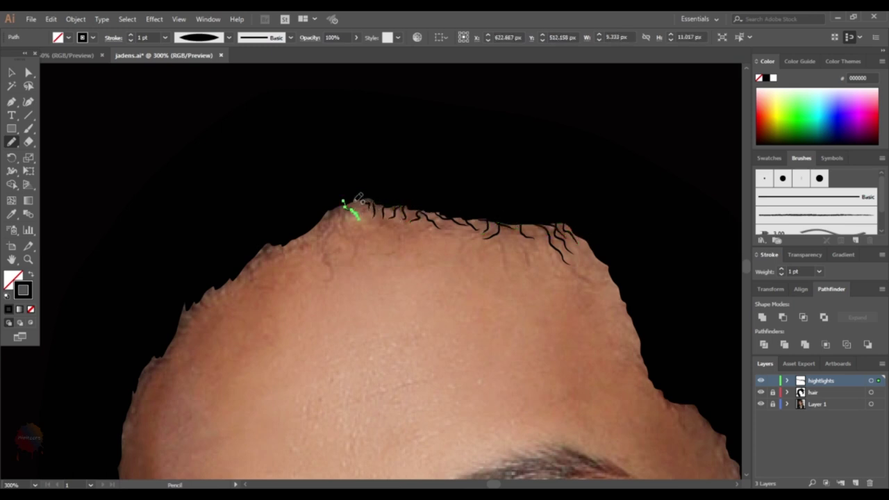
mouse_move(339, 203)
mouse_down()
mouse_move(323, 226)
mouse_move(347, 218)
mouse_move(297, 247)
mouse_up()
Step: Add strands down the left hairline toward the temple
ctrl+click(373, 203)
drag(286, 242, 283, 256)
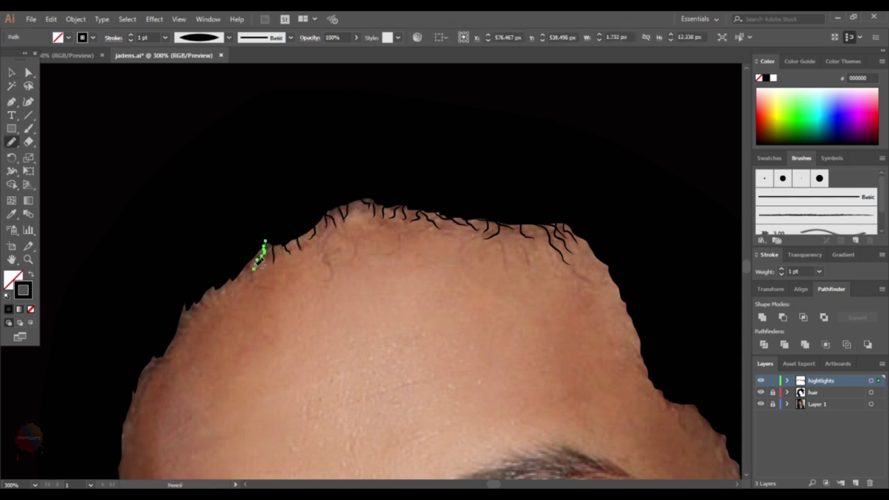
drag(233, 281, 262, 258)
drag(242, 311, 301, 274)
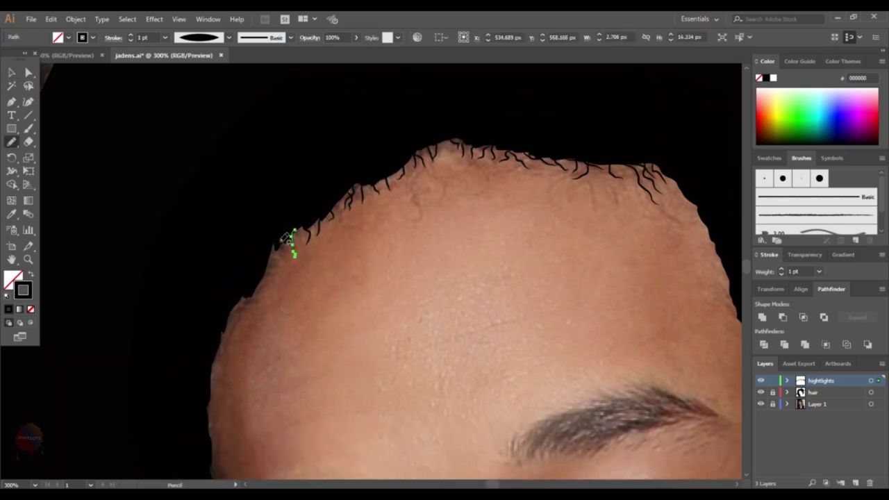
drag(262, 306, 297, 254)
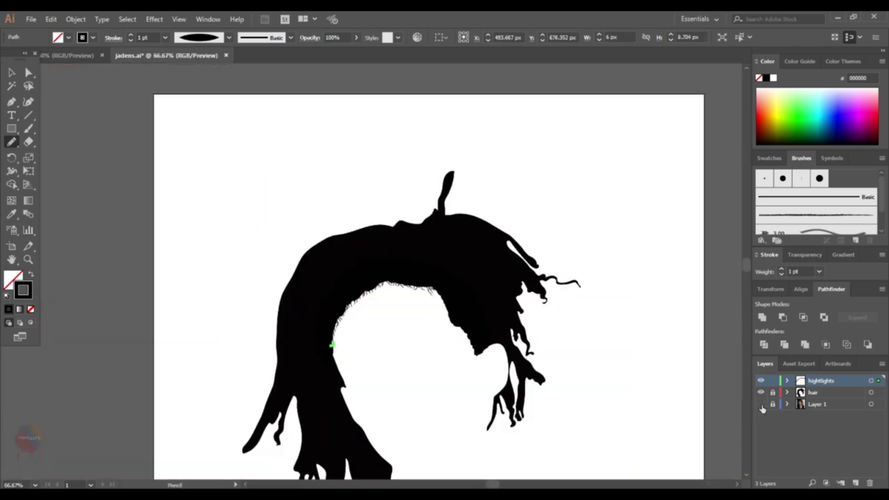
Step: Give all the hairline strands a tapered variable width profile
key(v)
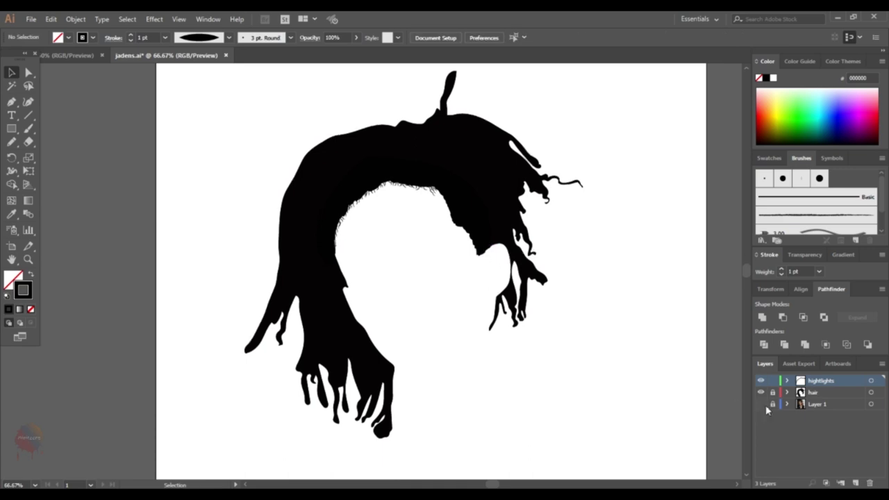
scroll(408, 211, up, 3)
drag(171, 407, 542, 115)
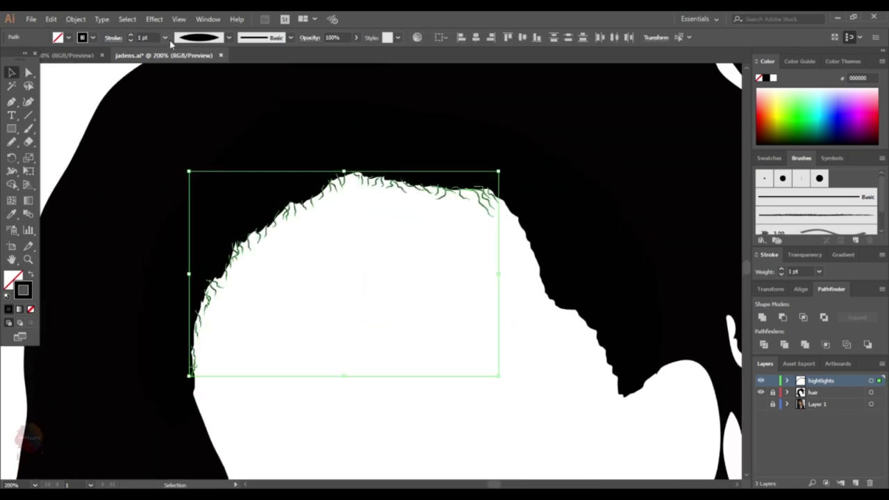
click(229, 38)
click(215, 105)
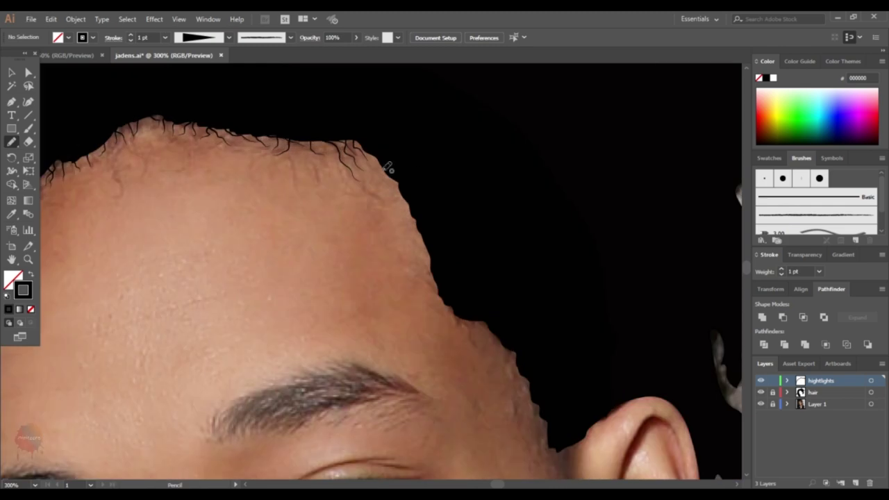
Step: Draw more strands along the hairline down toward the ear
drag(393, 196, 379, 157)
drag(432, 278, 428, 244)
mouse_move(448, 300)
mouse_down()
mouse_move(460, 316)
mouse_move(510, 327)
mouse_up()
scroll(514, 328, up, 1)
scroll(554, 384, down, 1)
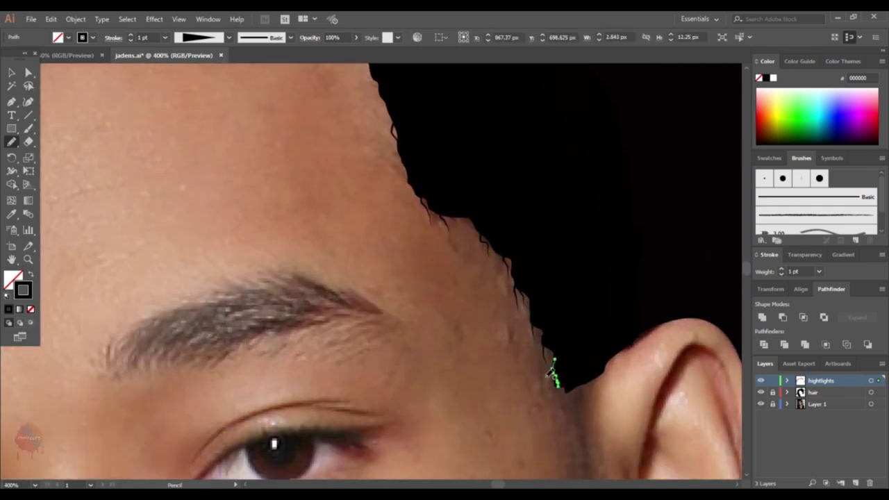
drag(549, 361, 560, 389)
key(ctrl+shift+a)
scroll(519, 301, up, 1)
Step: Add finer 0.25 pt wispy strands beside the ear
drag(519, 300, 515, 289)
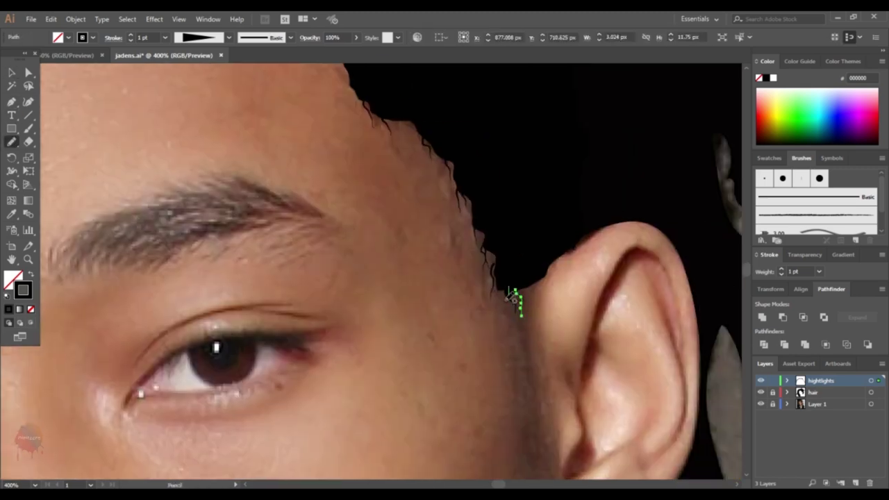
scroll(526, 286, down, 3)
scroll(458, 218, up, 2)
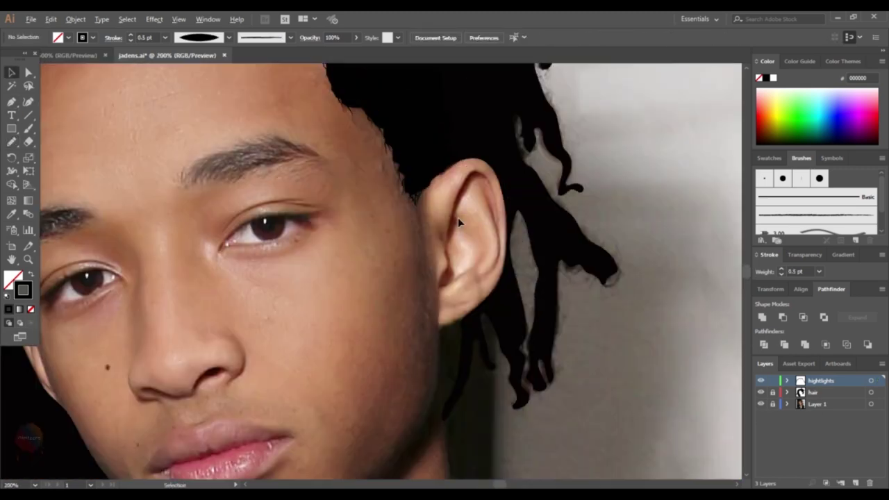
scroll(457, 218, up, 1)
scroll(348, 201, up, 1)
drag(347, 198, 355, 250)
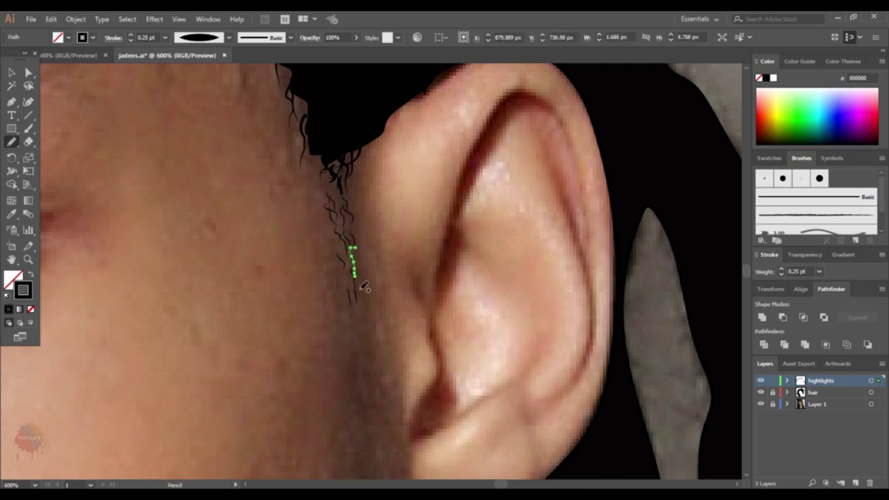
scroll(341, 246, down, 8)
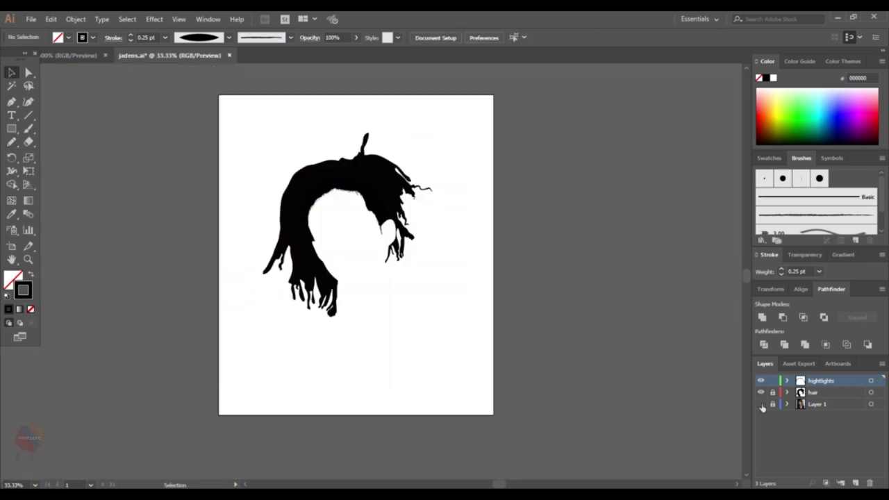
scroll(389, 229, up, 1)
Step: Set up the Pencil with the second brush, a dark 191818 stroke and 53% opacity
key(v)
key(ctrl+equal)
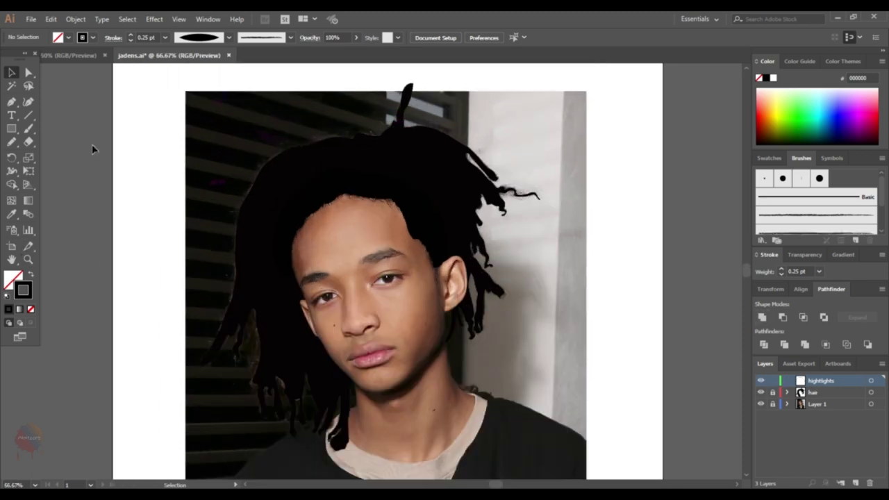
click(11, 142)
click(165, 37)
click(179, 96)
click(290, 37)
click(273, 101)
double_click(23, 290)
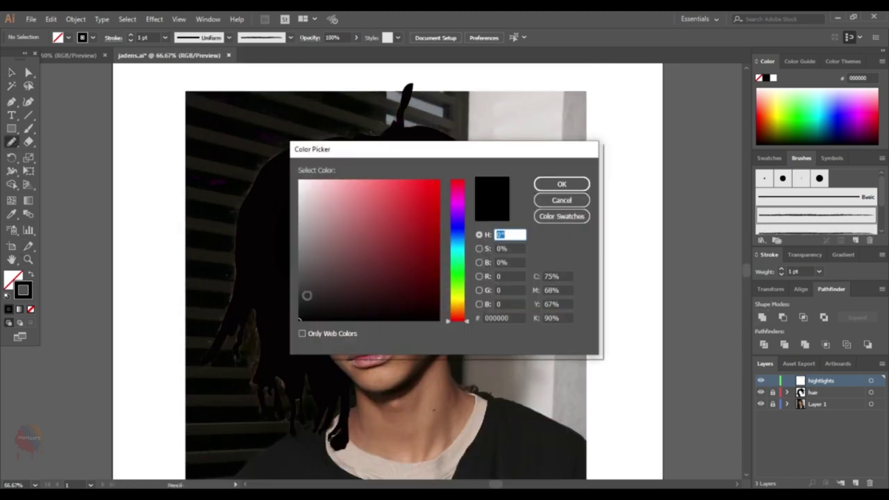
click(562, 182)
click(356, 37)
drag(354, 54, 333, 54)
Step: Hide the black hair shape, draw two highlight arcs, and switch to 8 pt tapered strokes
click(761, 392)
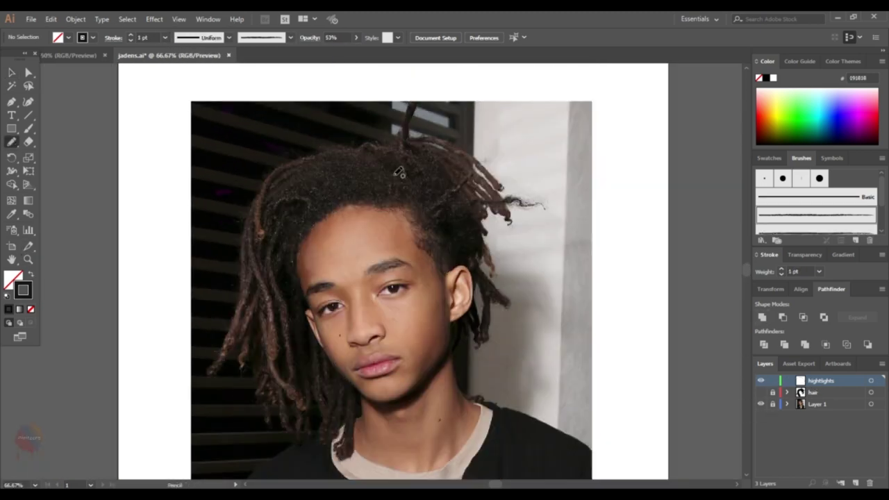
drag(310, 157, 256, 232)
click(165, 38)
click(179, 174)
scroll(323, 146, up, 1)
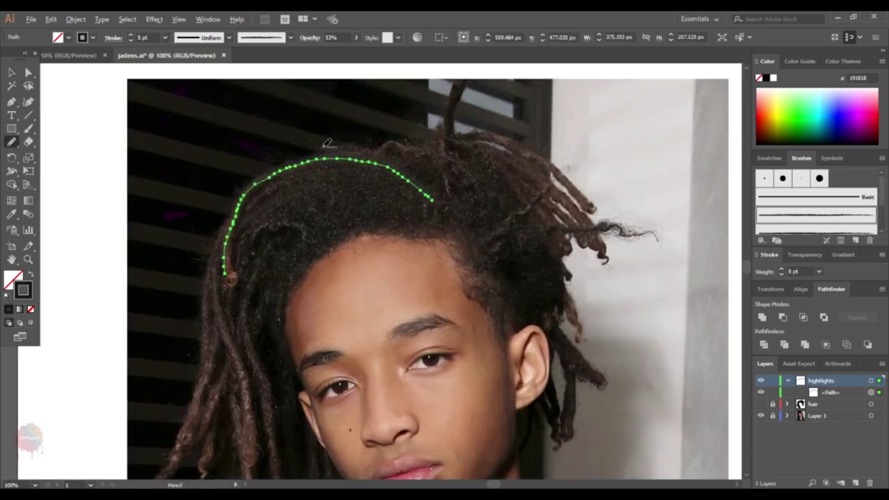
drag(346, 172, 237, 264)
click(229, 38)
click(194, 66)
click(229, 37)
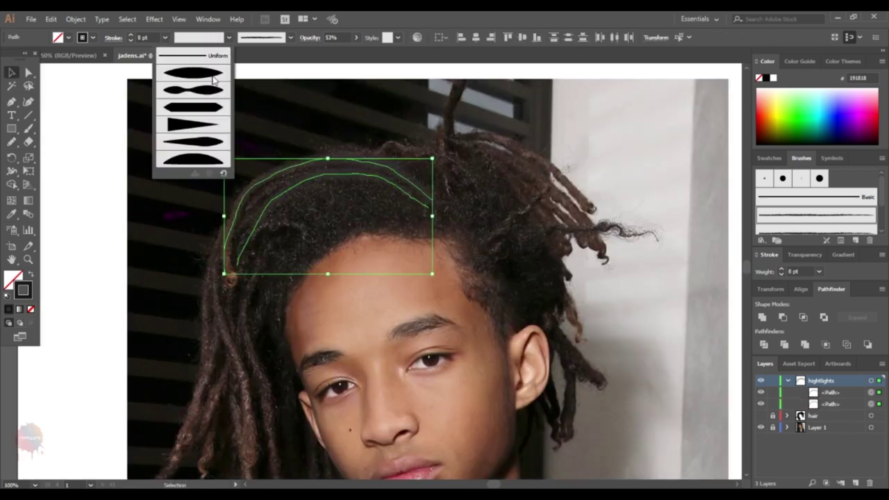
click(194, 66)
Step: Draw highlight strokes along the left dreadlocks and one near the cheek
drag(428, 209, 229, 274)
drag(221, 236, 206, 323)
drag(217, 288, 262, 194)
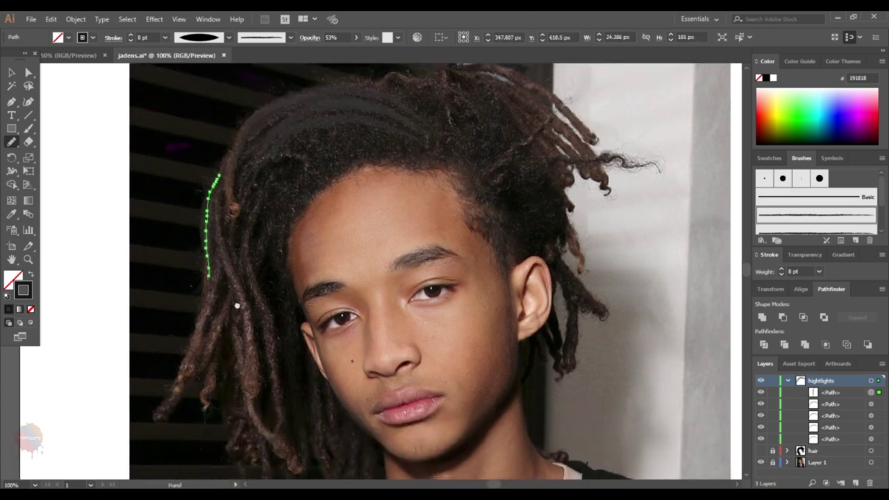
drag(220, 366, 205, 381)
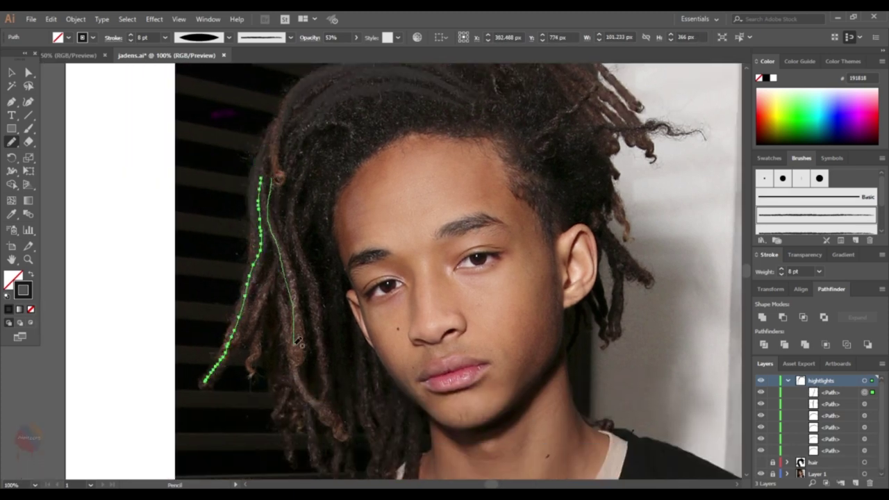
drag(297, 340, 296, 341)
scroll(292, 326, down, 1)
drag(289, 308, 281, 434)
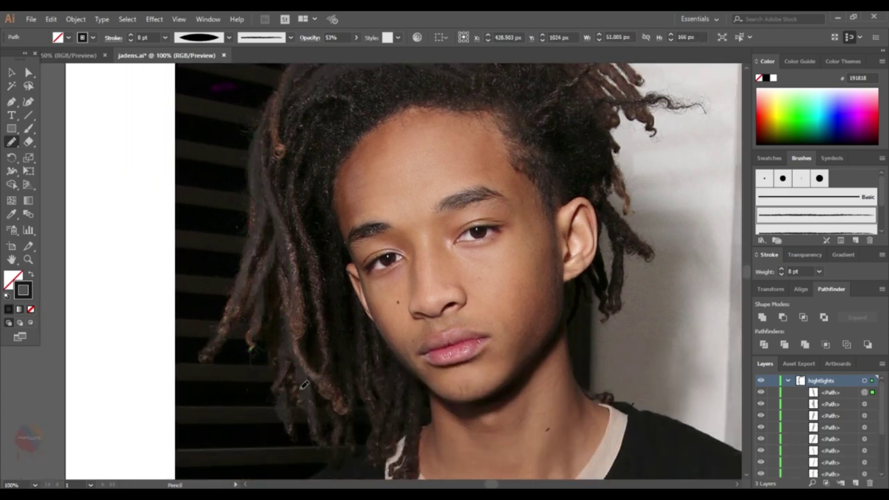
drag(304, 384, 294, 201)
drag(296, 286, 288, 161)
drag(331, 283, 351, 392)
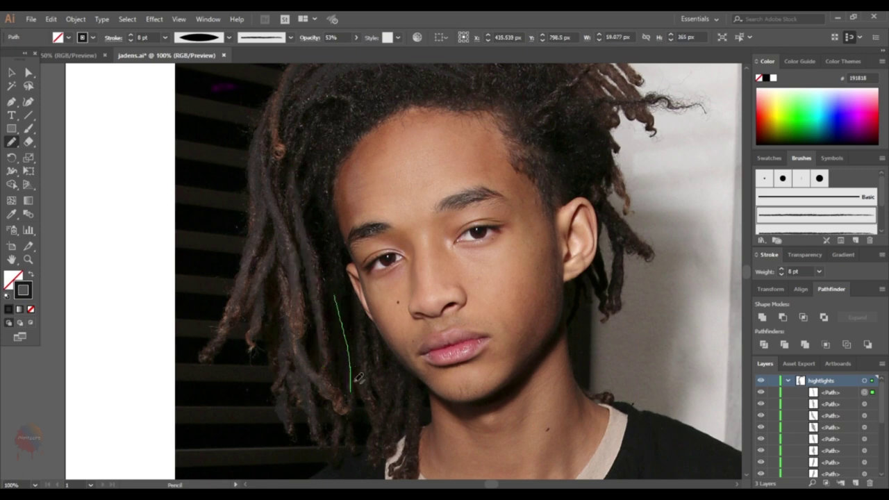
Step: Add highlights along the lower dreadlocks, briefly toggling the hair shape to check placement
click(787, 381)
click(761, 393)
click(760, 392)
drag(400, 375, 382, 460)
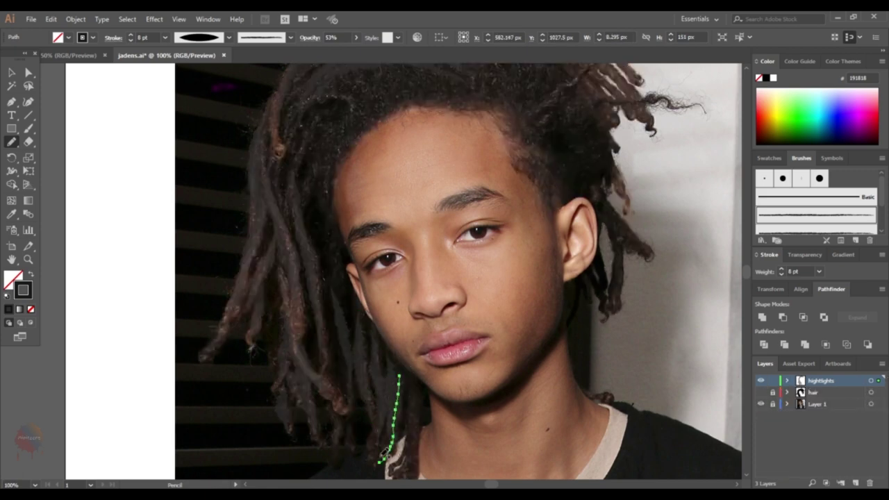
scroll(383, 451, down, 2)
drag(421, 341, 408, 427)
scroll(410, 389, up, 4)
drag(323, 271, 347, 396)
drag(308, 427, 284, 270)
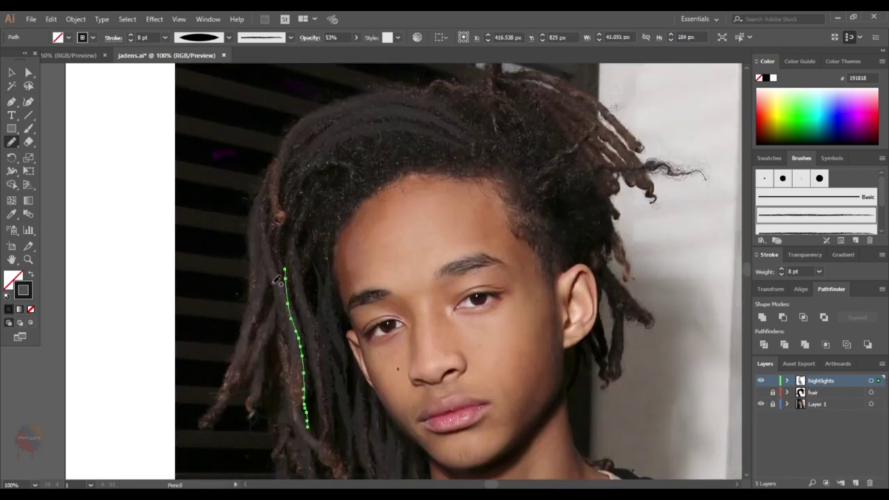
scroll(278, 281, up, 2)
Step: Redraw the highlight strand along the left locks, undo a bad stroke, and add a short top highlight
click(761, 392)
click(760, 393)
mouse_move(463, 236)
mouse_down()
mouse_move(417, 221)
mouse_move(292, 349)
mouse_up()
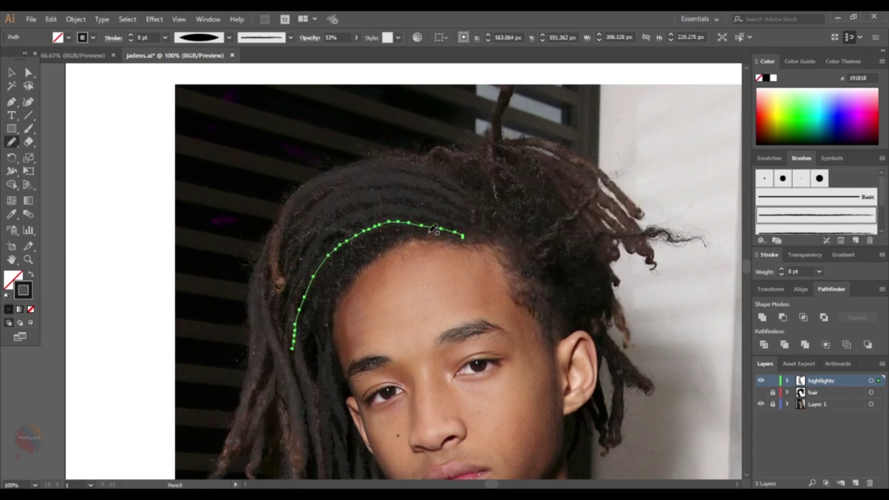
drag(463, 222, 278, 288)
drag(376, 218, 285, 351)
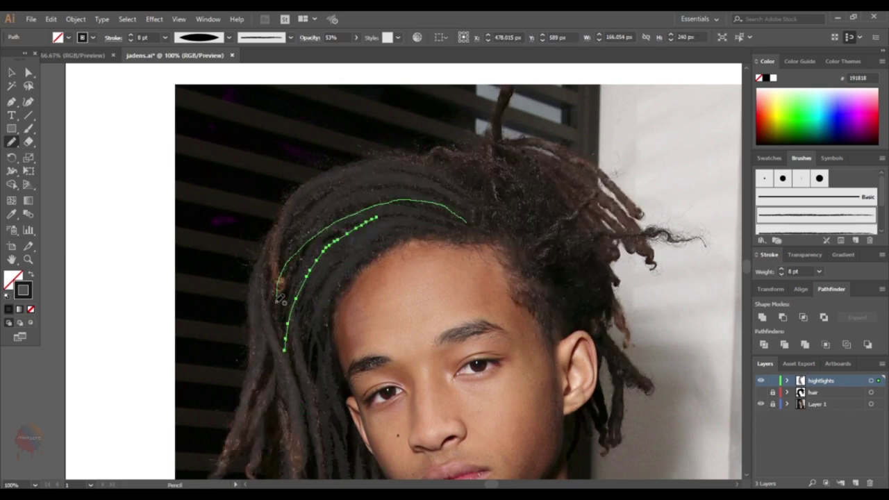
key(ctrl+z)
key(ctrl+z)
drag(458, 151, 495, 172)
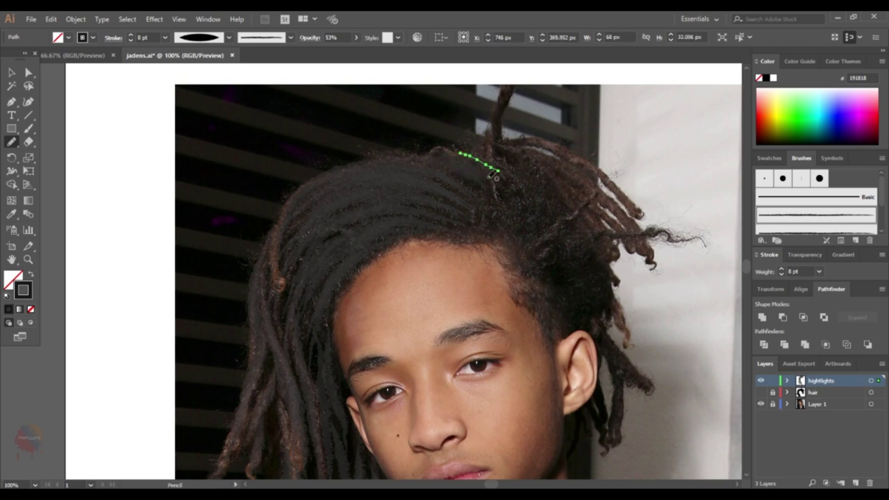
Step: Draw highlight strands down the right side of the hair and above the forehead
scroll(493, 173, up, 1)
drag(445, 125, 653, 236)
drag(476, 176, 611, 297)
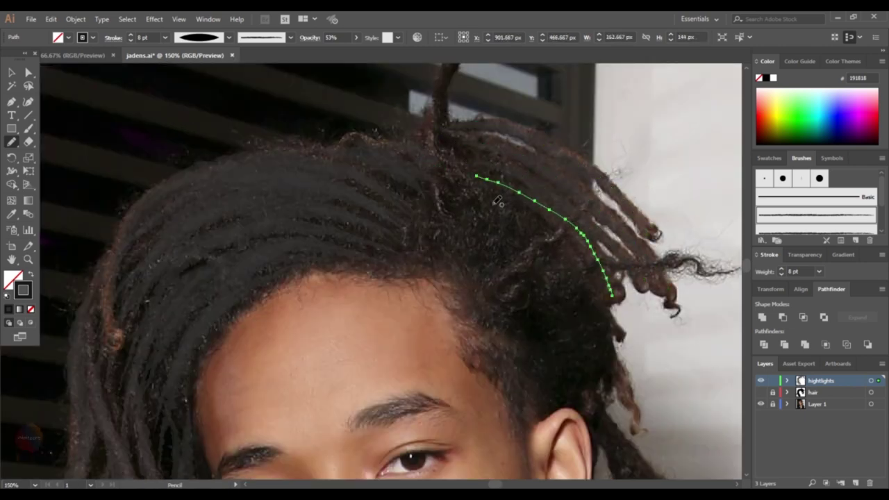
drag(425, 244, 592, 389)
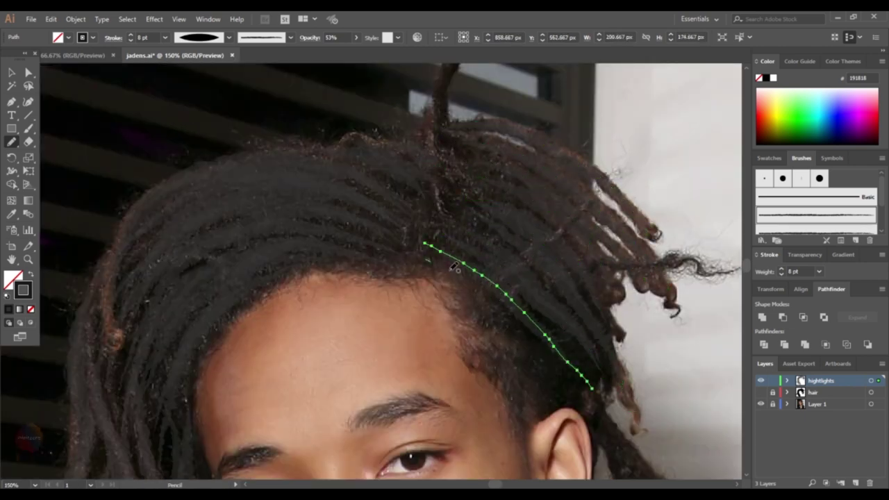
scroll(459, 271, down, 2)
scroll(486, 298, right, 2)
scroll(535, 347, down, 1)
drag(534, 310, 537, 410)
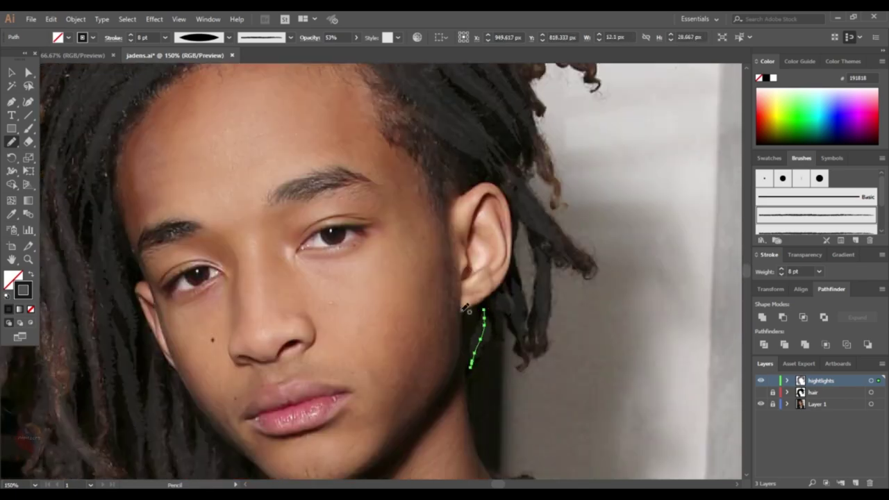
click(164, 37)
Step: Show the hair layer and draw 5 pt short highlights near the hairline and ear
click(143, 158)
scroll(445, 264, up, 1)
drag(416, 248, 491, 298)
click(760, 392)
scroll(393, 313, up, 2)
drag(393, 313, 519, 368)
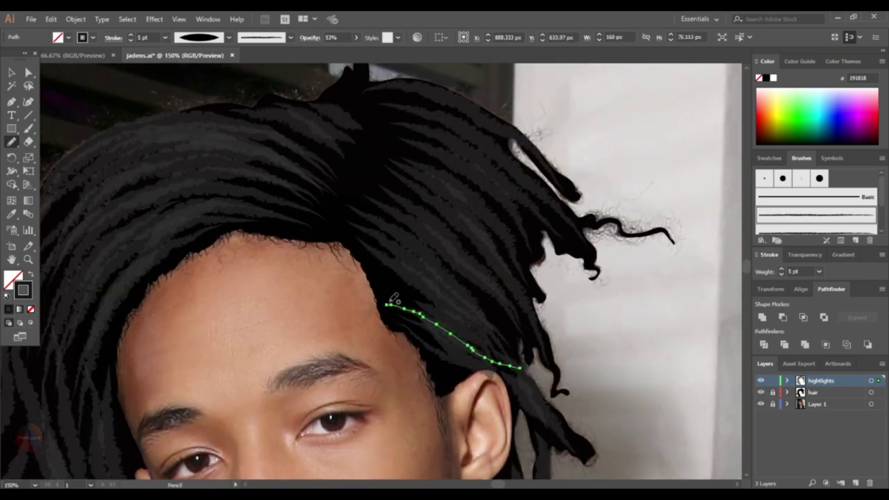
mouse_move(425, 298)
mouse_down()
mouse_move(373, 282)
mouse_move(369, 266)
mouse_up()
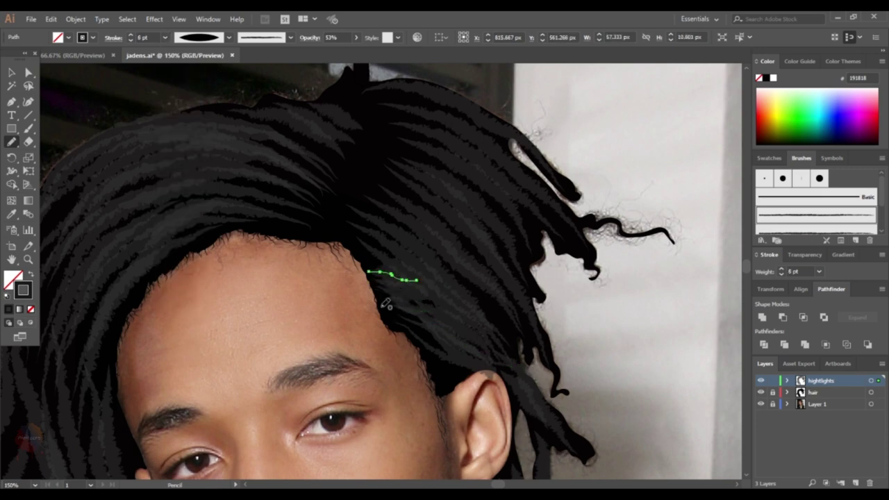
mouse_move(408, 328)
mouse_down()
mouse_move(486, 356)
mouse_move(433, 376)
mouse_up()
Step: Draw long highlights down the right-side locks and short strands across the top
drag(377, 258, 585, 456)
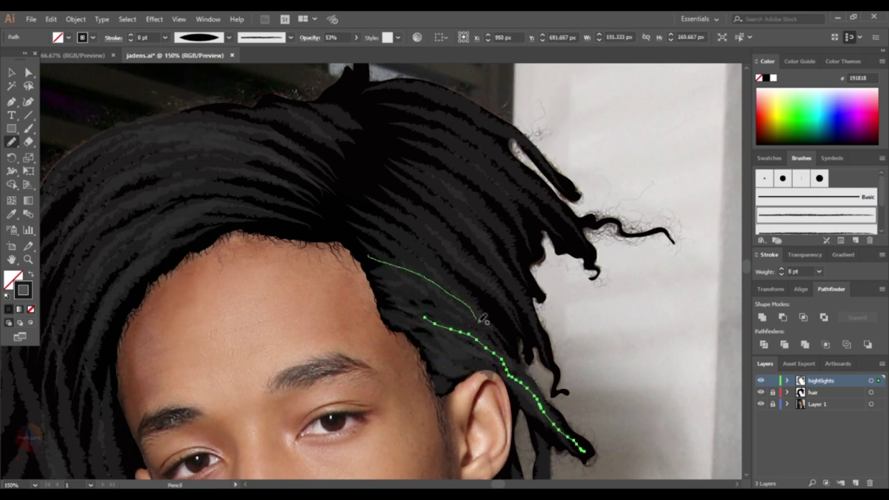
drag(347, 229, 525, 351)
drag(373, 204, 535, 299)
scroll(535, 299, up, 3)
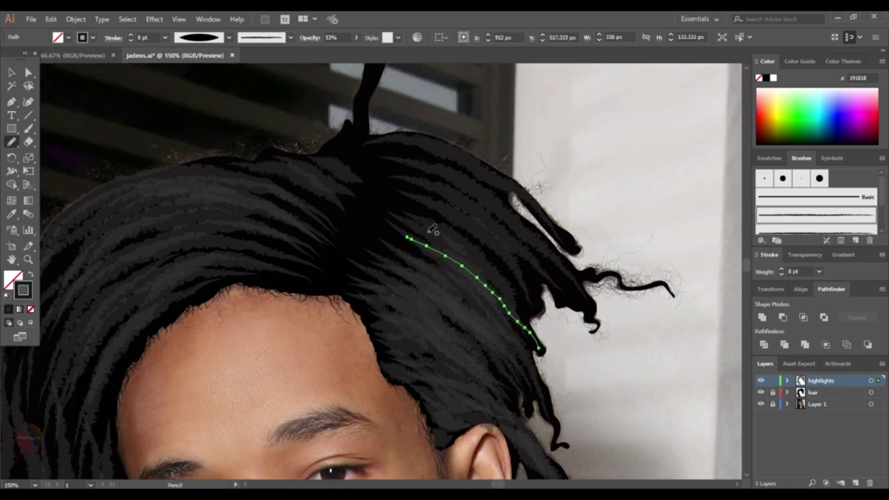
drag(396, 225, 526, 297)
drag(320, 278, 400, 333)
drag(216, 239, 337, 257)
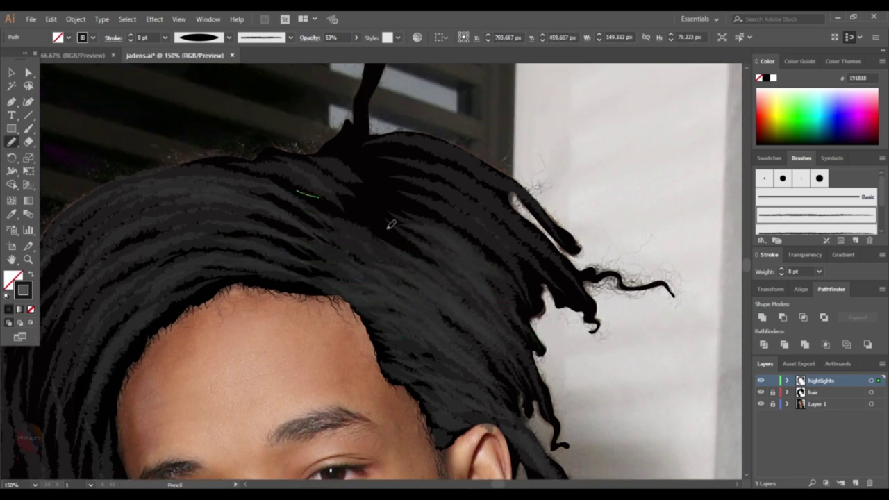
drag(232, 209, 336, 259)
Step: Add more highlight strands across the top and upper right of the hair
drag(224, 168, 377, 248)
drag(214, 229, 341, 271)
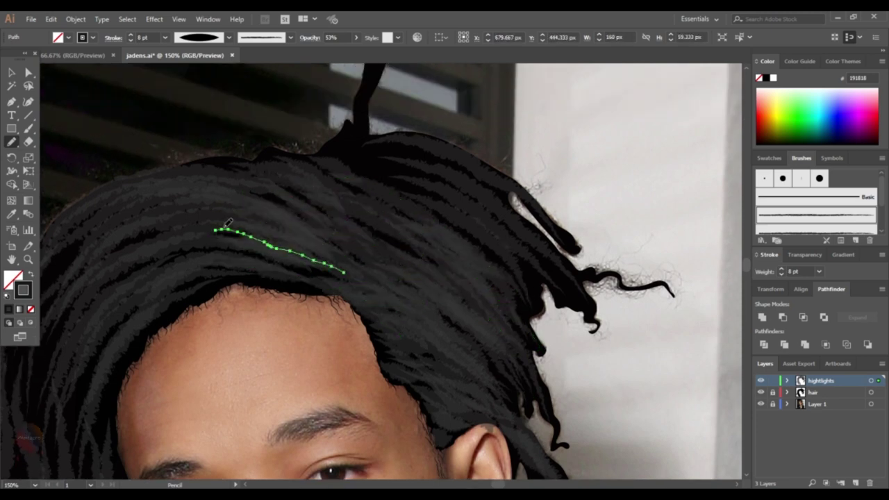
drag(169, 316, 332, 283)
scroll(403, 264, up, 2)
drag(332, 200, 459, 234)
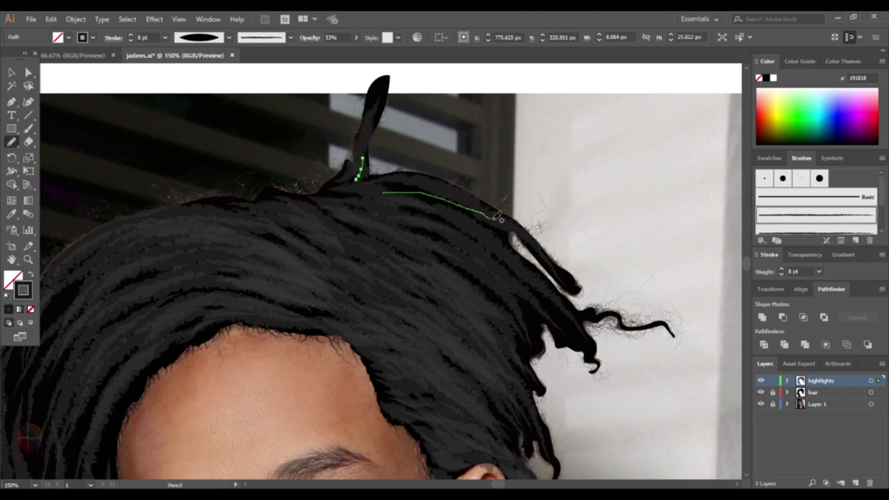
drag(435, 264, 533, 351)
drag(569, 317, 670, 327)
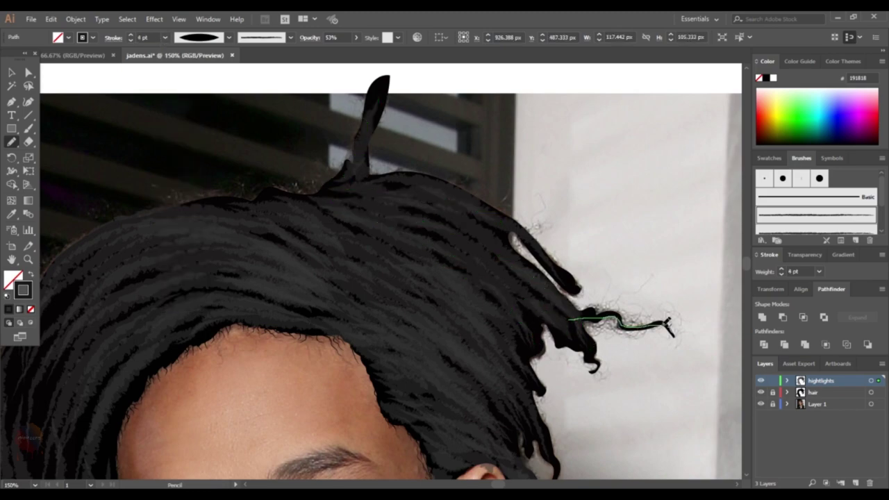
Step: Fill in short highlight strands on the right-side locks near the ear
scroll(625, 326, down, 5)
drag(528, 310, 527, 281)
scroll(536, 280, down, 4)
drag(528, 336, 518, 375)
drag(540, 319, 535, 364)
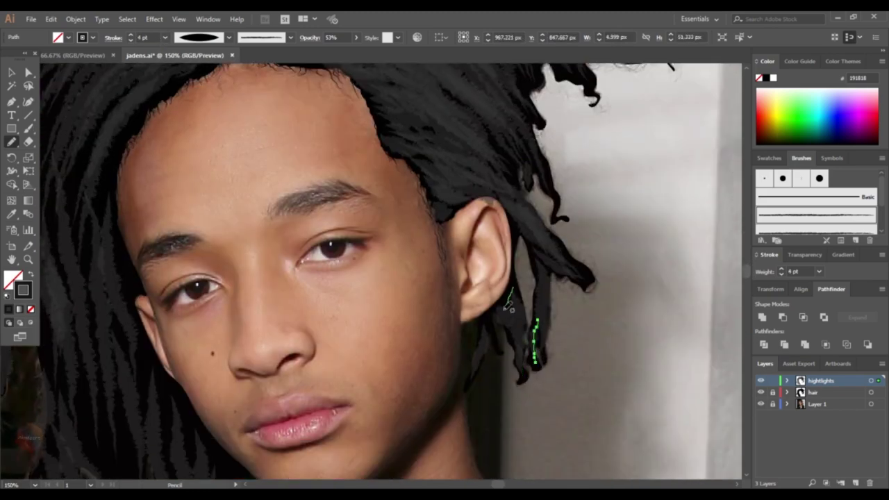
drag(514, 286, 485, 327)
scroll(500, 327, up, 10)
drag(461, 234, 422, 229)
Step: Add longer strands across the middle of the hair and one down the left
scroll(417, 229, down, 2)
drag(477, 292, 367, 295)
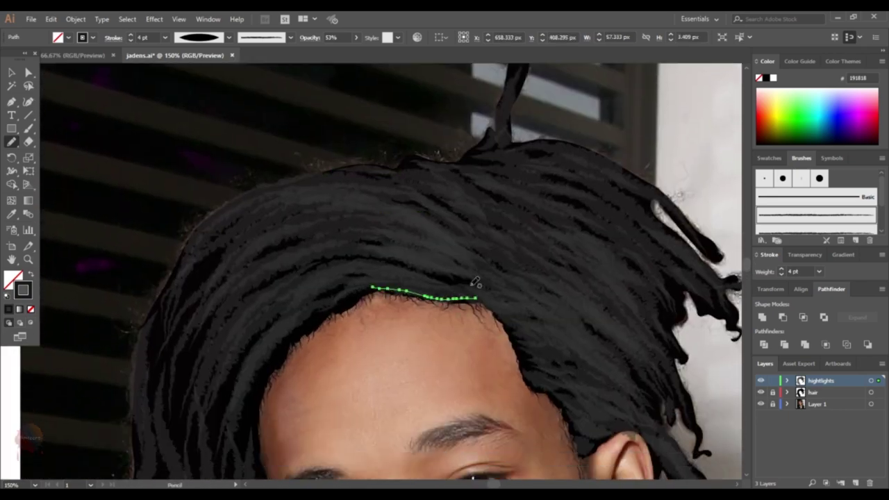
mouse_move(476, 263)
mouse_down()
mouse_move(387, 267)
mouse_move(347, 281)
mouse_move(318, 317)
mouse_up()
scroll(416, 264, down, 1)
scroll(334, 299, down, 2)
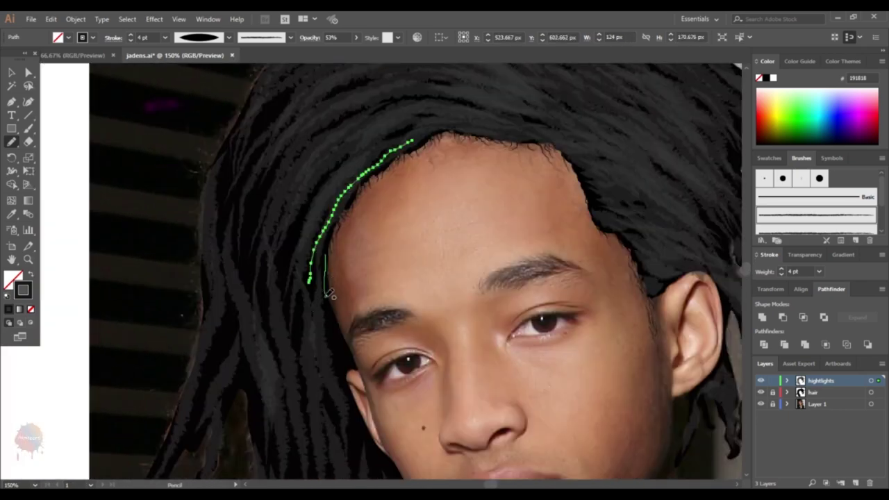
drag(327, 240, 350, 365)
Step: Raise the stroke weight to 8 pt and draw long highlights along the left locks
click(163, 37)
click(178, 175)
key(ctrl+minus)
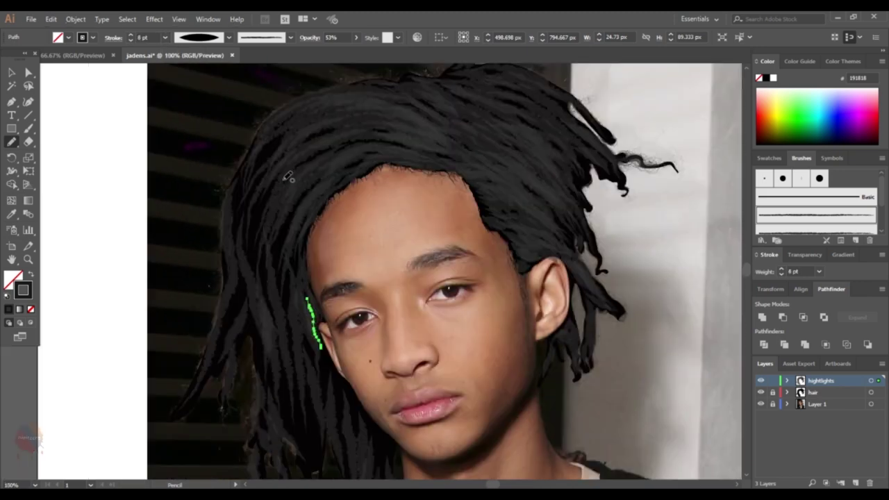
scroll(367, 218, up, 2)
drag(276, 346, 324, 212)
scroll(302, 222, down, 1)
drag(310, 378, 326, 288)
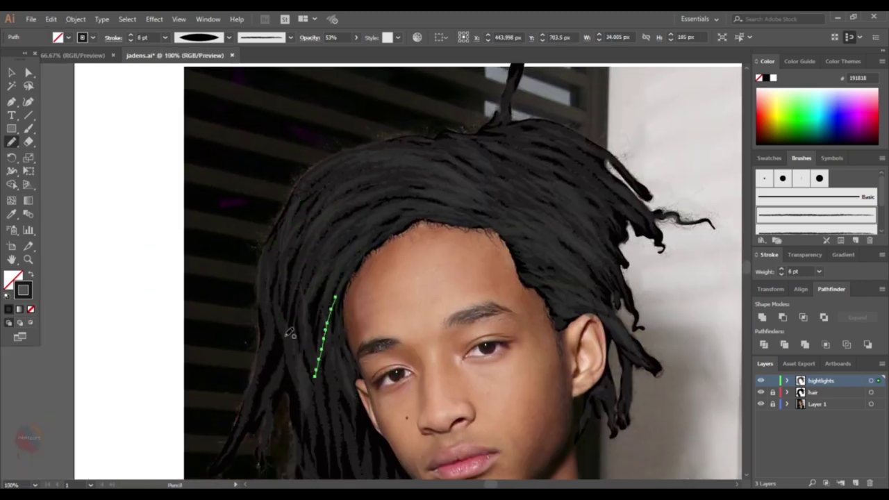
scroll(278, 312, down, 1)
mouse_move(251, 417)
mouse_down()
mouse_move(281, 278)
mouse_move(288, 281)
mouse_up()
Step: Add 8 pt highlights down the lower left locks, zooming in on them
scroll(277, 312, down, 2)
drag(308, 320, 327, 379)
scroll(312, 326, down, 2)
drag(320, 288, 355, 448)
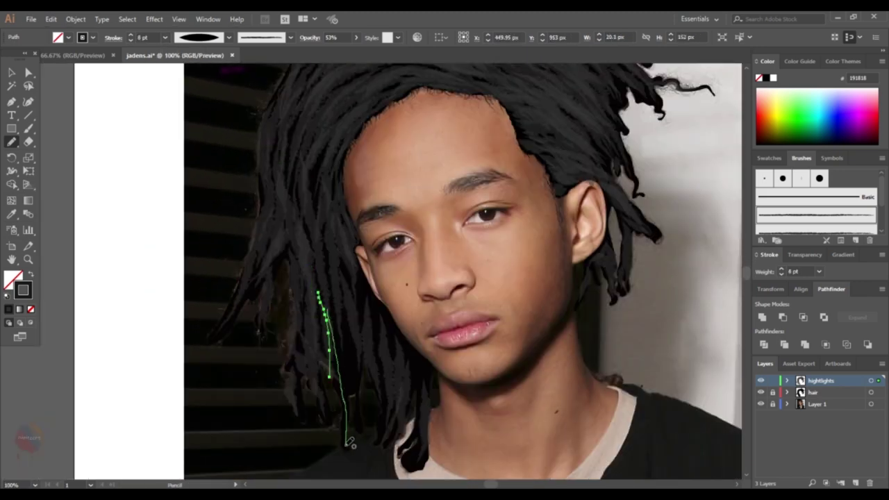
drag(338, 309, 353, 387)
drag(375, 320, 387, 385)
key(ctrl+plus)
drag(408, 295, 416, 327)
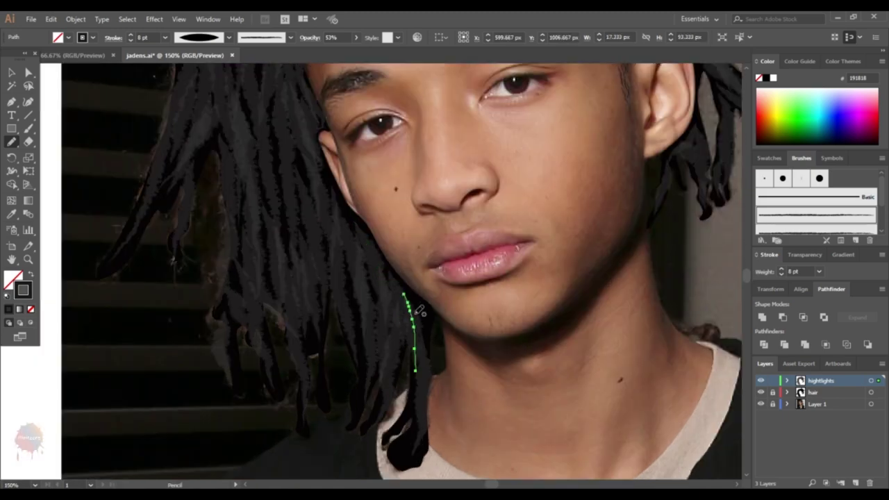
scroll(417, 320, down, 1)
drag(420, 410, 403, 436)
Step: Highlight the locks beside the jaw, fit the artboard, and hide the photo
drag(354, 410, 347, 253)
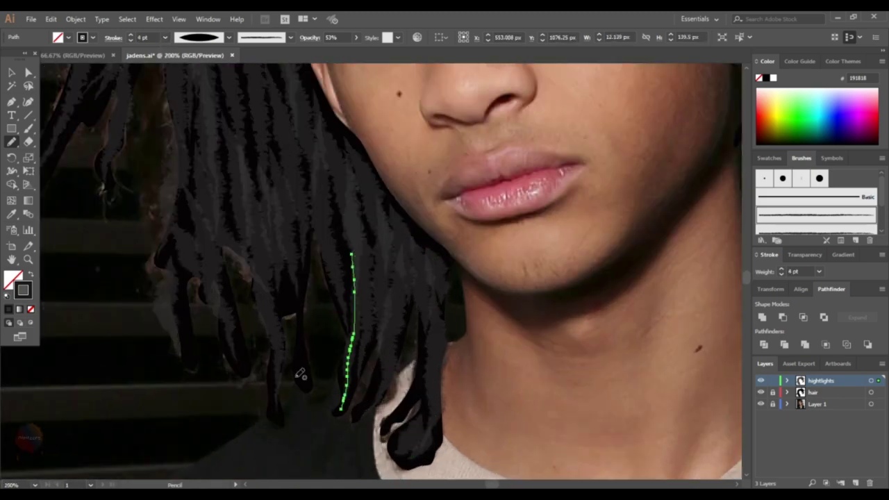
drag(306, 379, 299, 246)
key(ctrl+0)
click(760, 404)
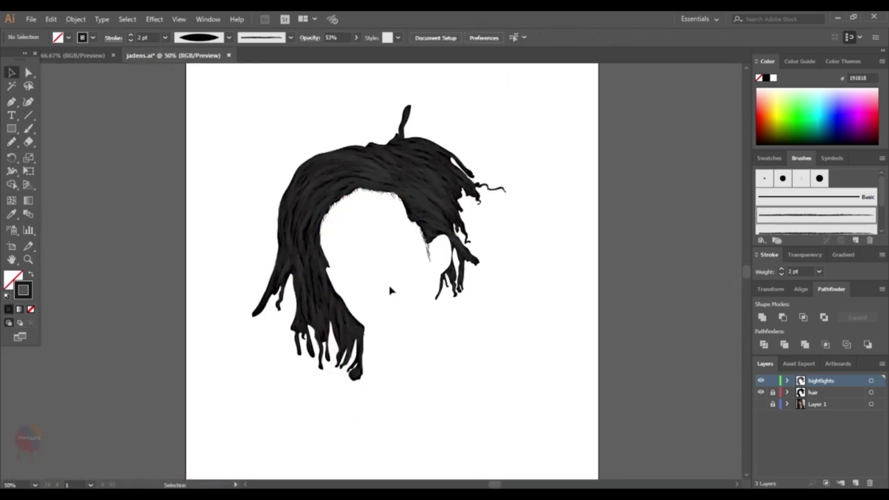
Step: Show the photo again and trace thin 0.5 pt outline strokes along the ear edge and chin
click(760, 405)
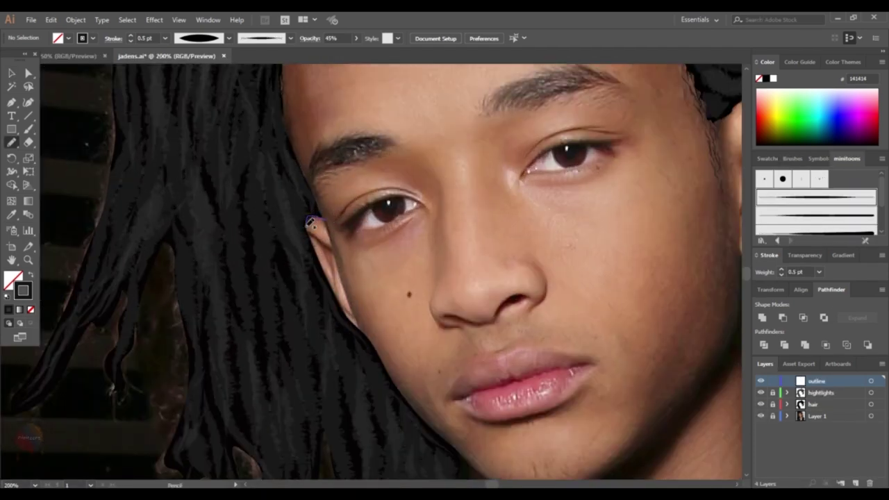
drag(308, 225, 336, 248)
scroll(325, 262, up, 1)
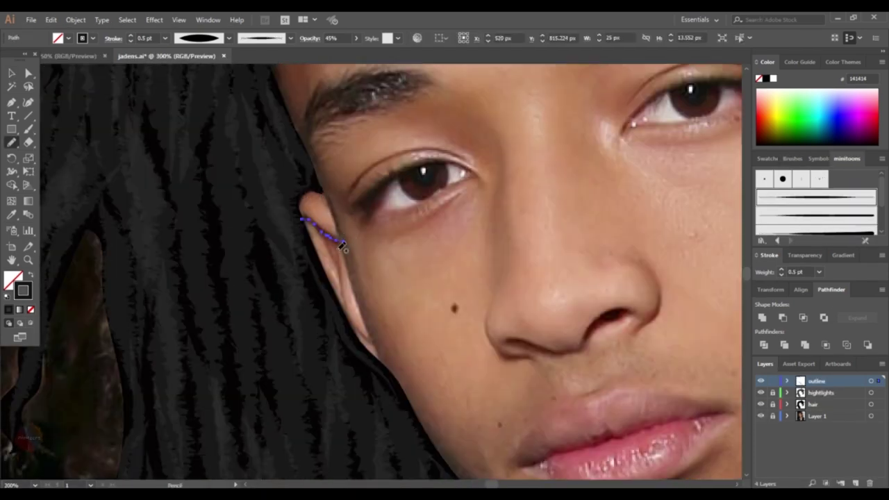
drag(373, 328, 379, 357)
scroll(417, 348, down, 2)
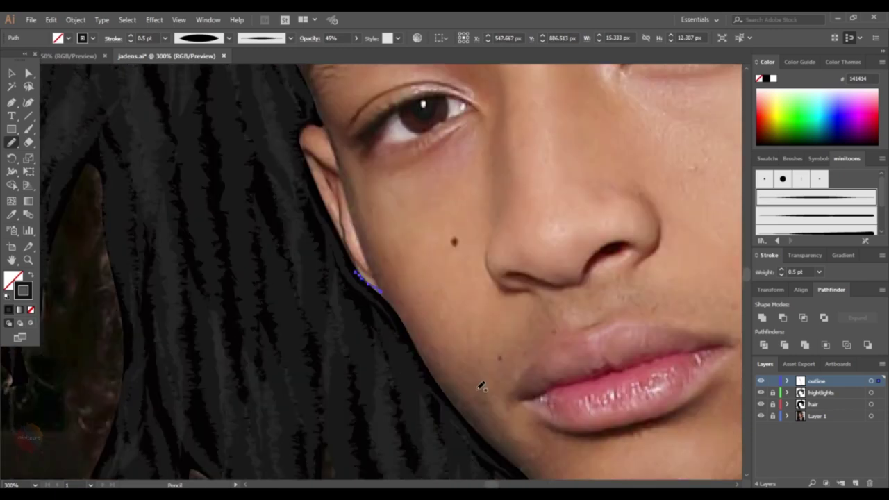
scroll(419, 319, down, 1)
drag(344, 305, 417, 323)
Step: Confirm the Pencil Tool Options and trace the jawline outline
double_click(11, 142)
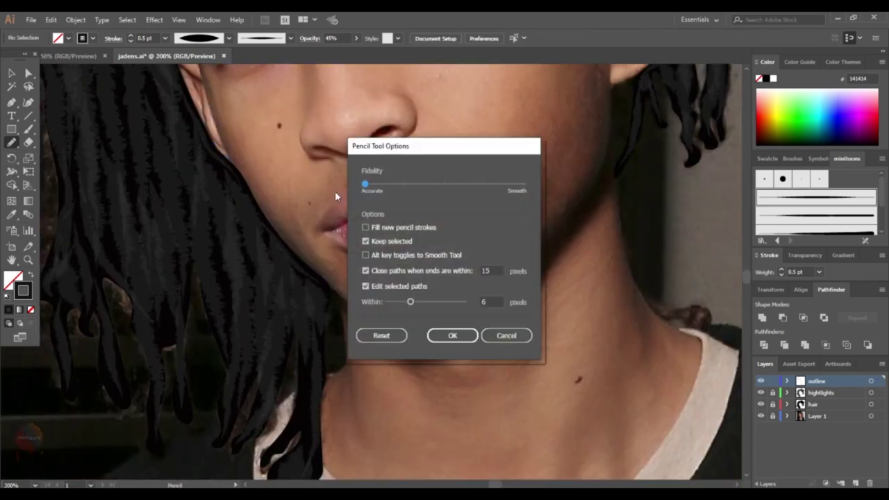
click(455, 333)
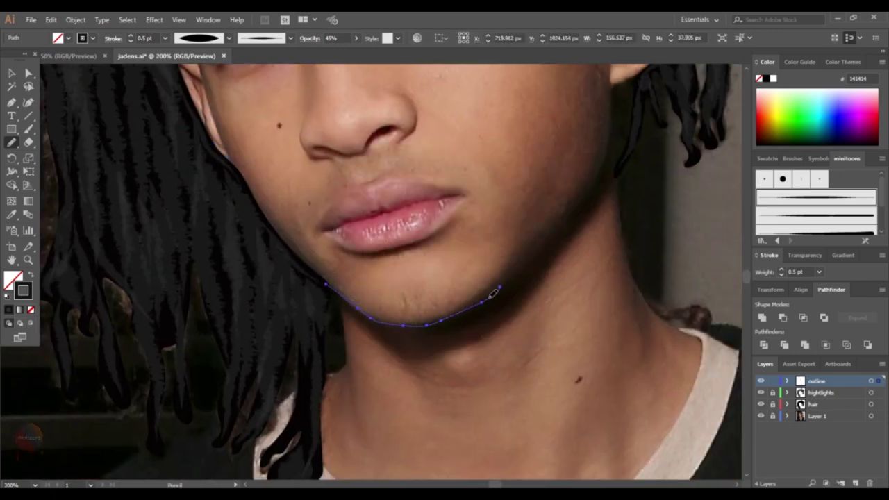
mouse_move(366, 309)
mouse_down()
mouse_move(538, 240)
mouse_move(416, 344)
mouse_up()
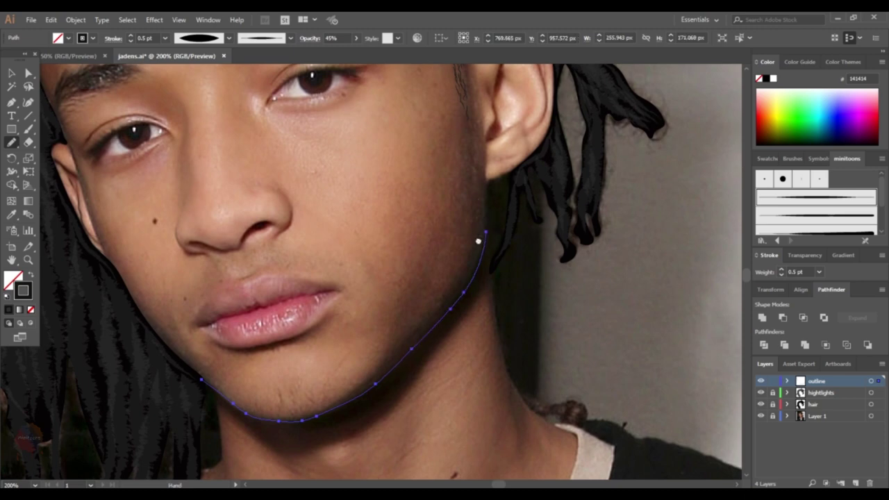
scroll(472, 247, up, 2)
scroll(445, 278, up, 3)
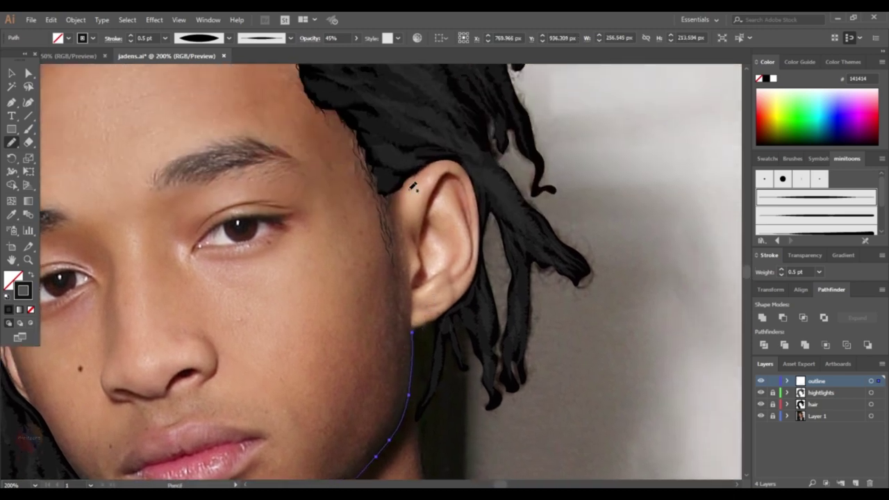
Step: Outline the ear's back edge, front edge and inner fold
drag(399, 182, 433, 161)
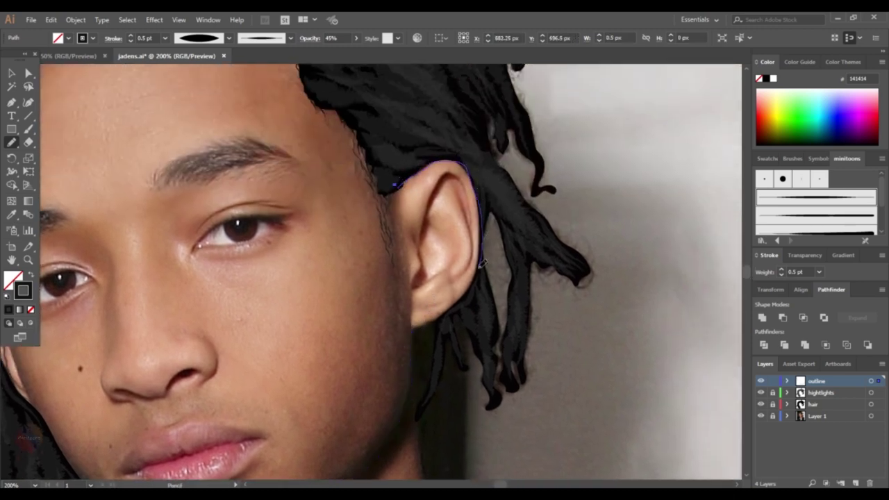
mouse_move(481, 262)
mouse_down()
mouse_move(448, 315)
mouse_move(408, 327)
mouse_up()
scroll(481, 222, down, 2)
drag(421, 196, 422, 189)
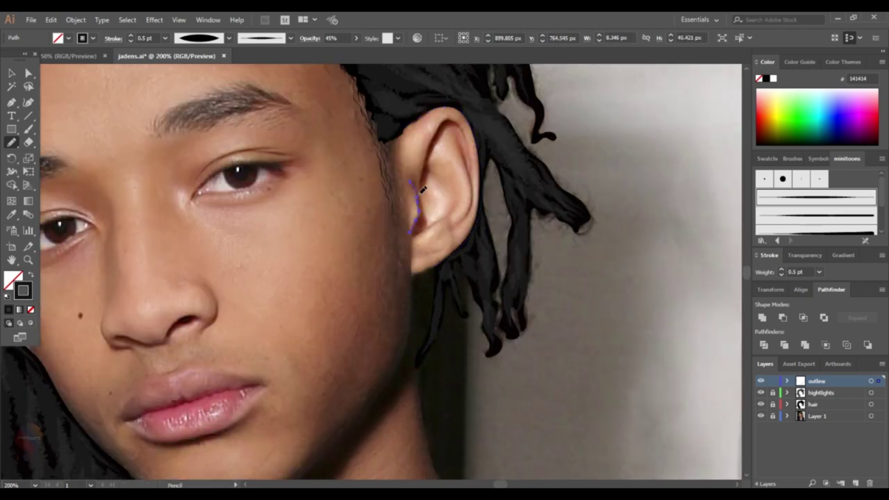
drag(453, 134, 456, 216)
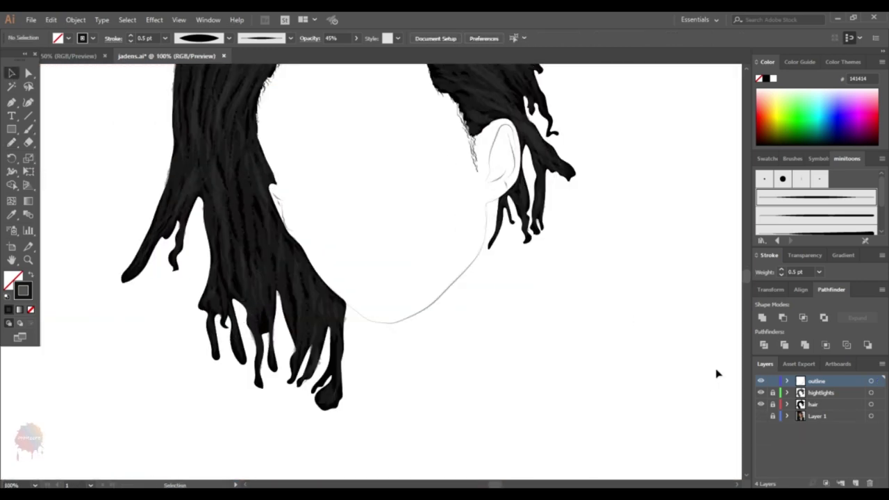
Step: Set the stroke weight to 0.5 pt and switch to the Pencil tool
drag(616, 318, 258, 119)
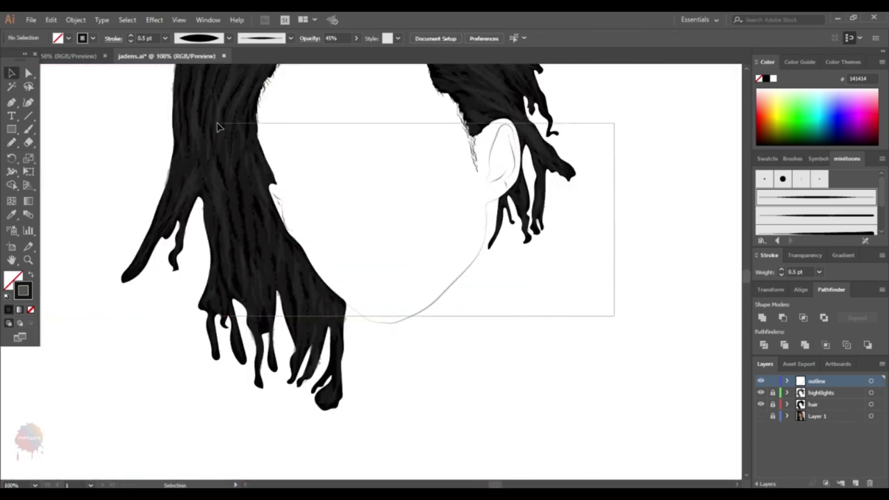
click(347, 248)
key(ctrl+minus)
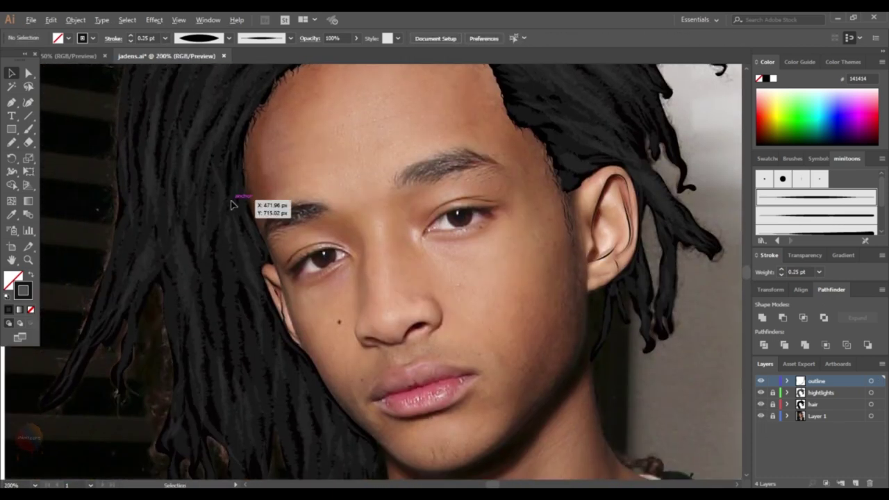
click(165, 38)
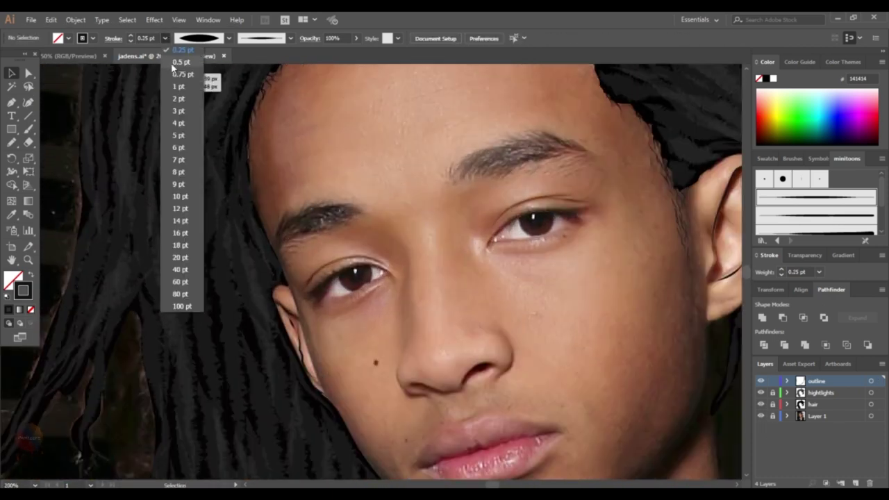
click(182, 75)
key(n)
Step: Trace the upper eyelid crease, lower lid and outer lid strokes over the eye
key(ctrl+plus)
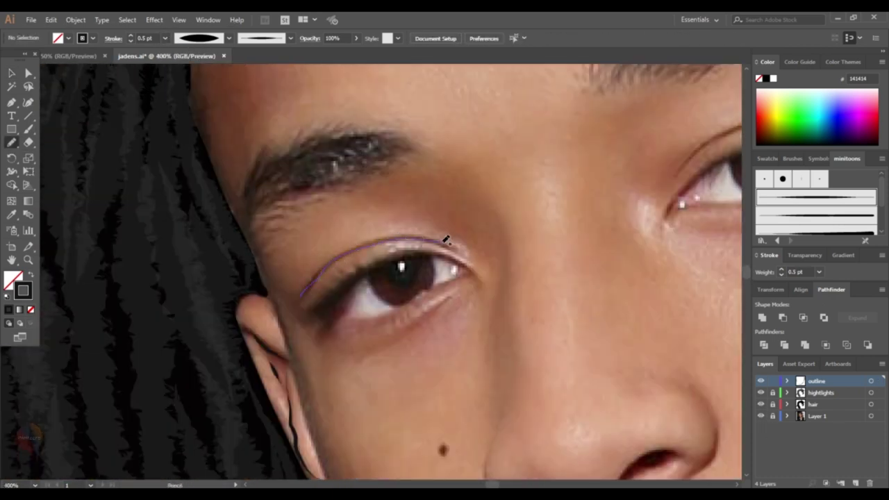
drag(446, 240, 456, 248)
drag(309, 309, 408, 251)
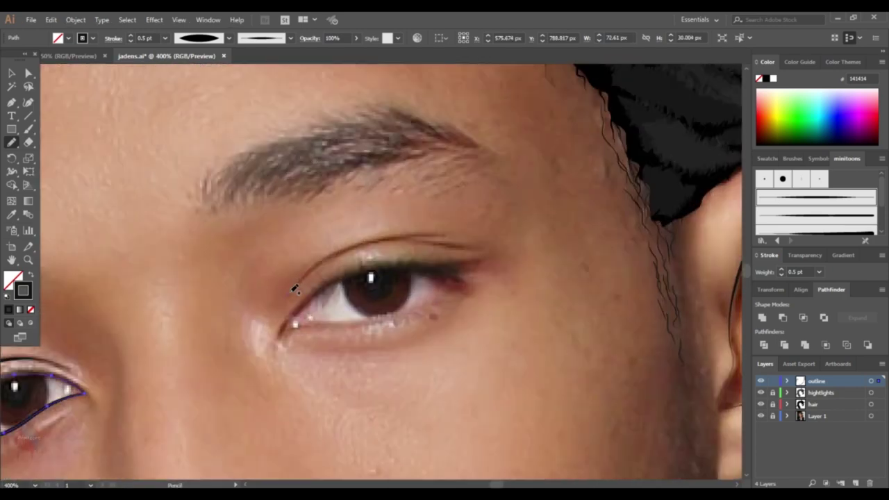
drag(378, 238, 475, 249)
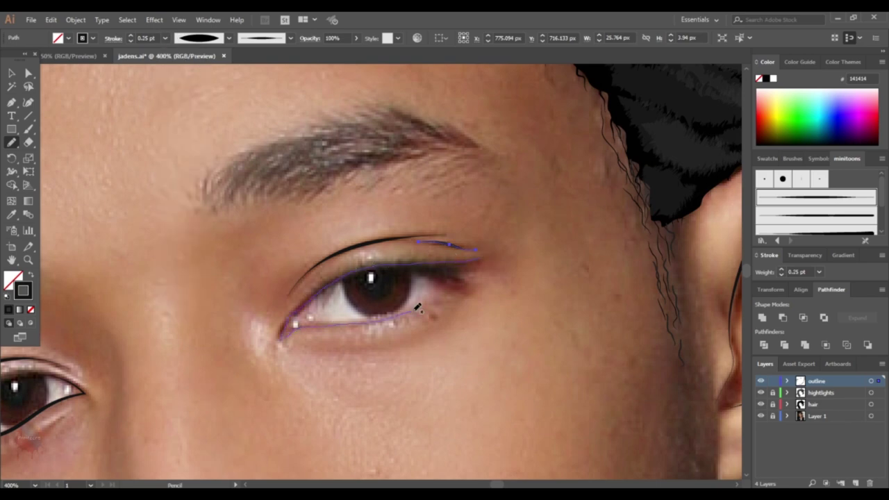
ctrl+click(483, 258)
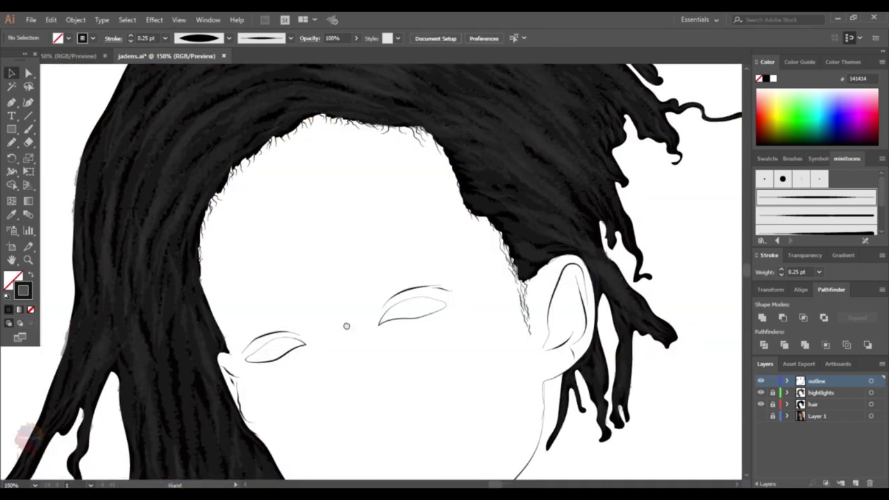
Step: Thin the lower eyelid line to 0.25 pt and bring back the reference photo
scroll(347, 326, up, 5)
drag(192, 234, 364, 301)
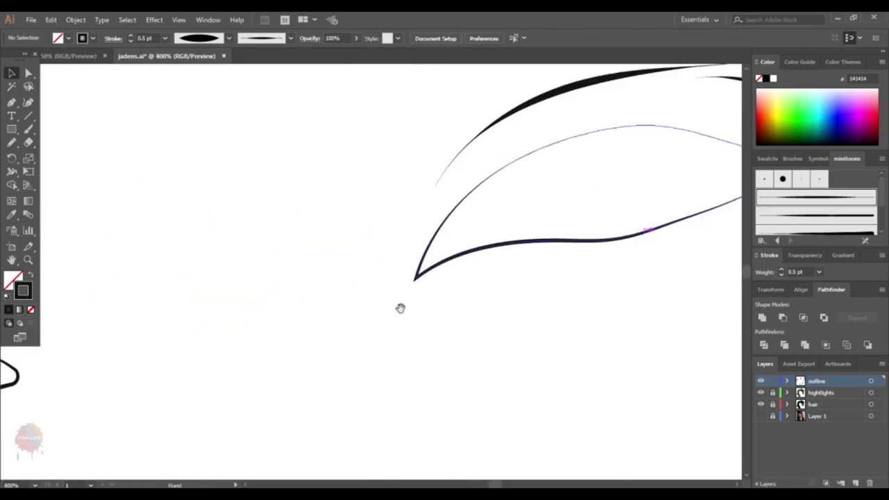
click(416, 273)
click(486, 301)
key(ctrl+0)
click(760, 415)
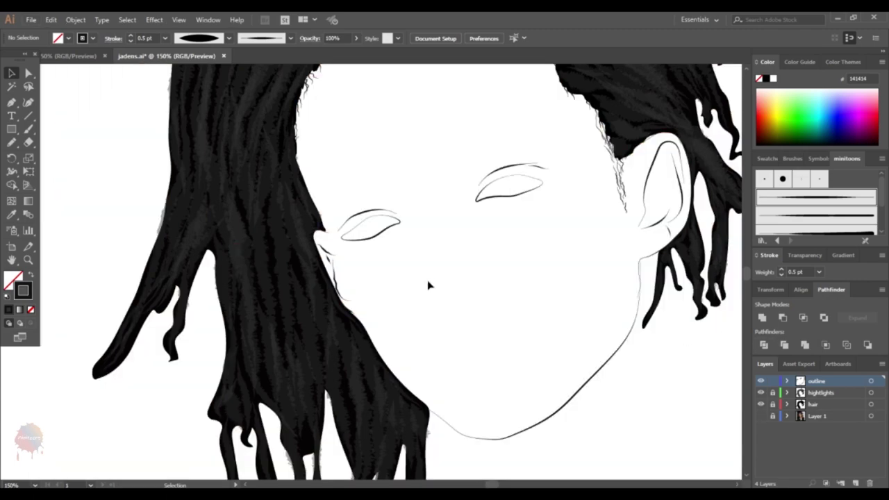
key(n)
key(ctrl+equal)
key(ctrl+equal)
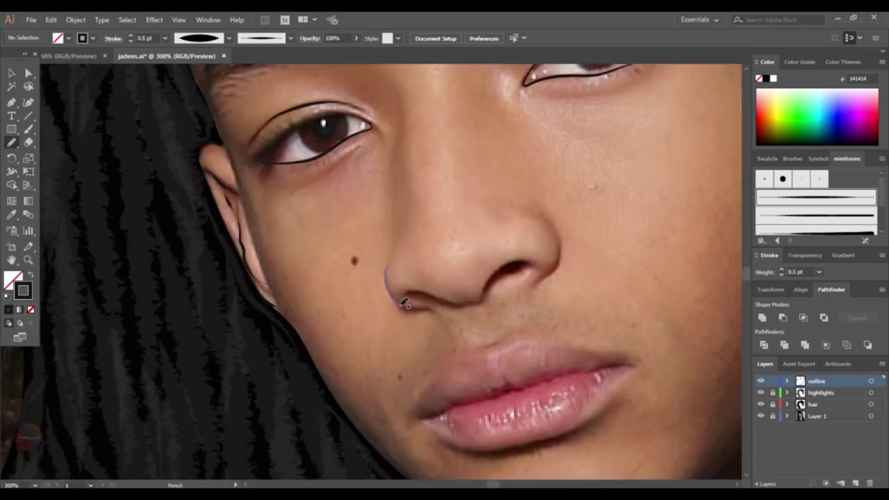
Step: Trace the nose tip and nostril, then the lip outline, with the Pencil
drag(404, 303, 431, 300)
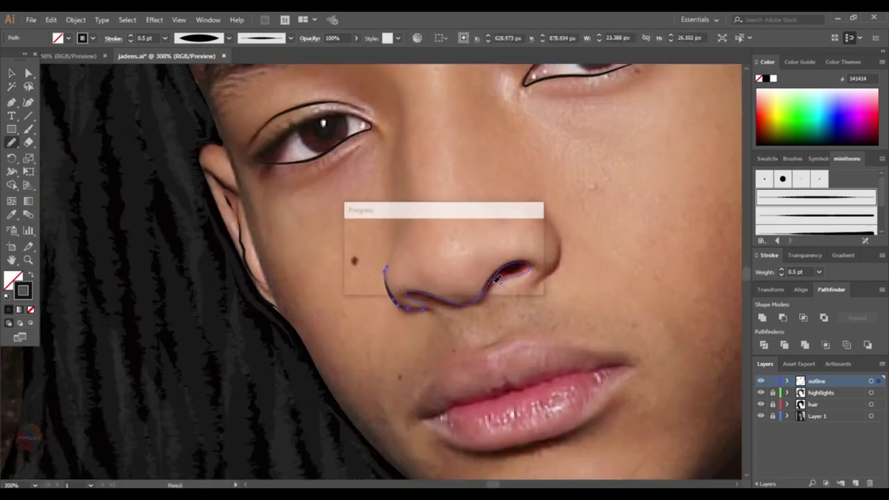
key(ctrl+z)
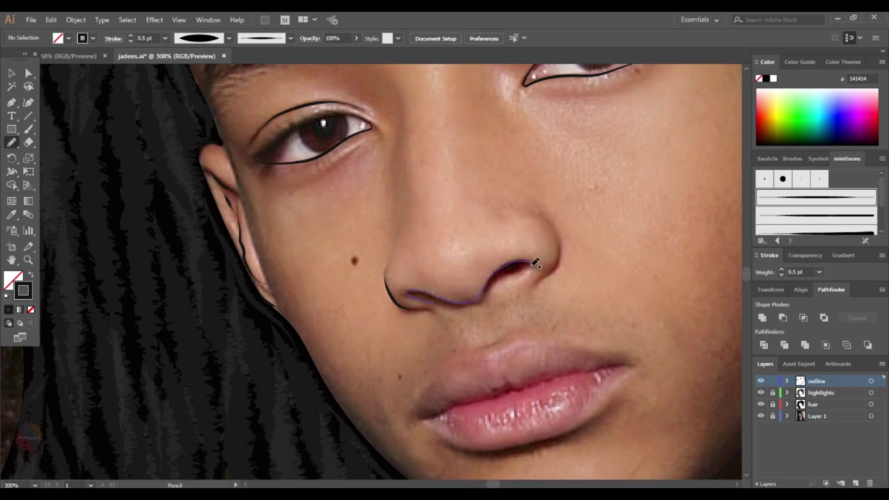
drag(553, 225, 541, 281)
scroll(486, 312, down, 3)
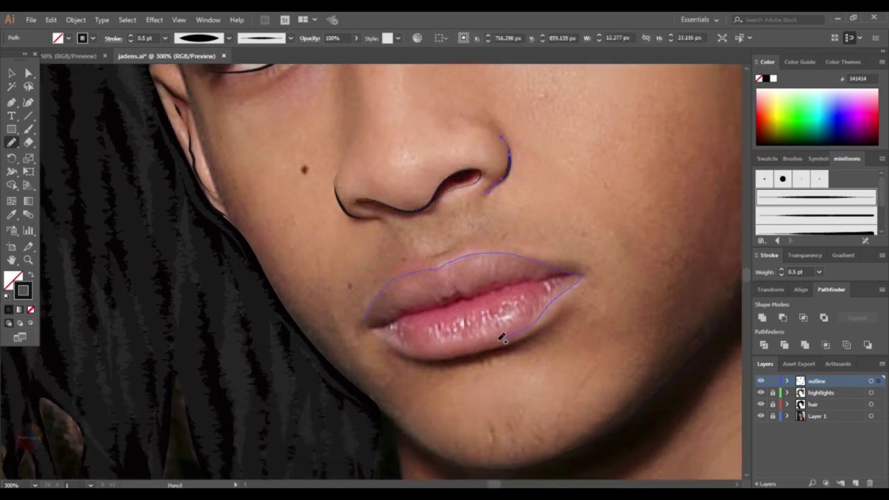
Step: Reshape the pointed corner of the lip outline with the Direct Selection tool
key(v)
click(760, 415)
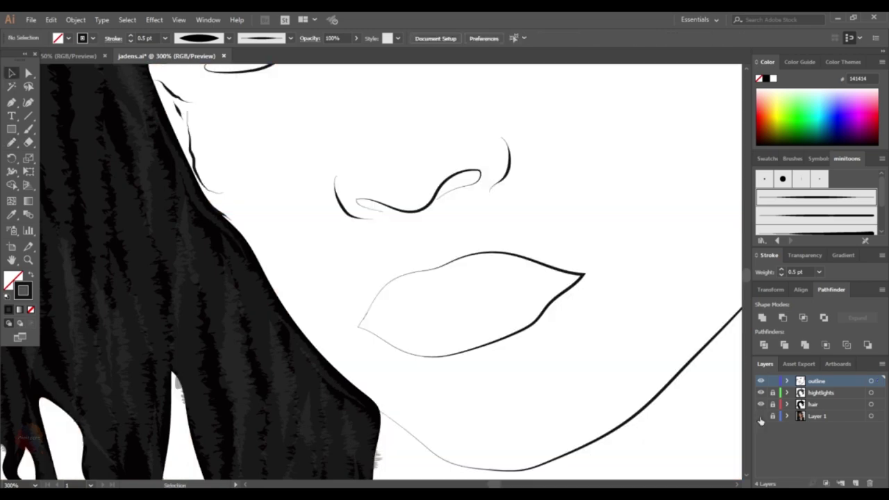
key(ctrl+minus)
scroll(596, 339, up, 2)
click(592, 311)
key(a)
scroll(592, 306, up, 2)
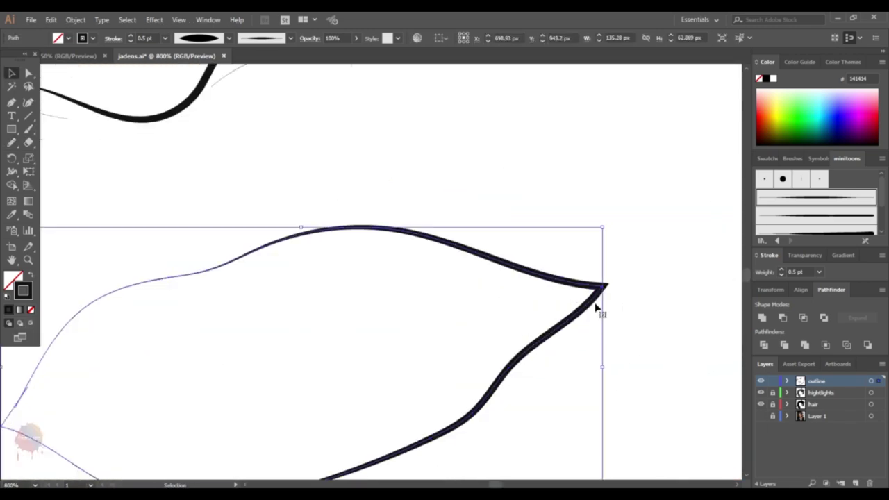
drag(595, 291, 595, 293)
key(v)
scroll(596, 294, down, 4)
scroll(363, 357, up, 3)
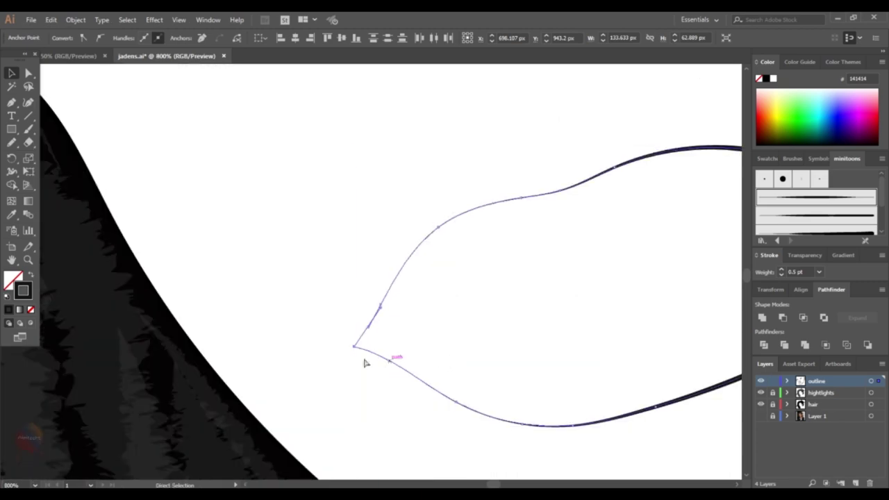
scroll(505, 346, down, 2)
click(504, 345)
scroll(505, 346, down, 3)
Step: Draw the line where the lips meet over the reference photo
click(761, 415)
scroll(378, 281, up, 2)
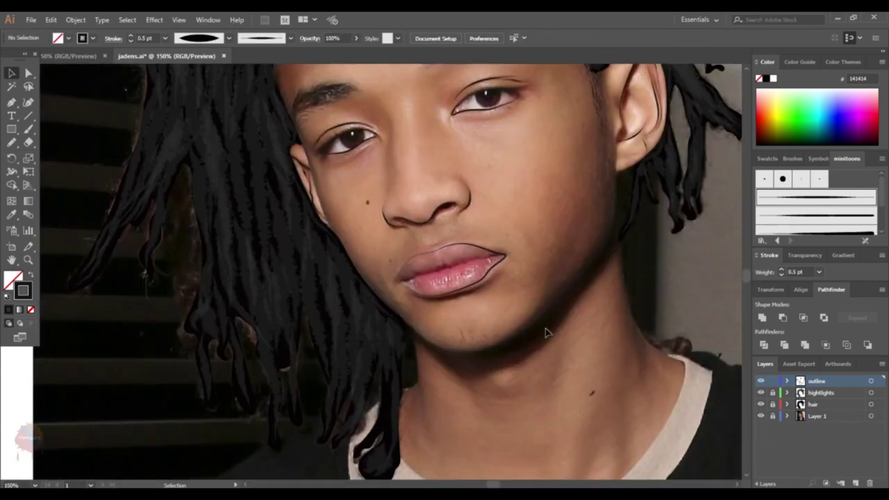
scroll(378, 280, up, 1)
scroll(378, 280, down, 1)
click(760, 415)
click(760, 415)
key(n)
scroll(464, 342, up, 1)
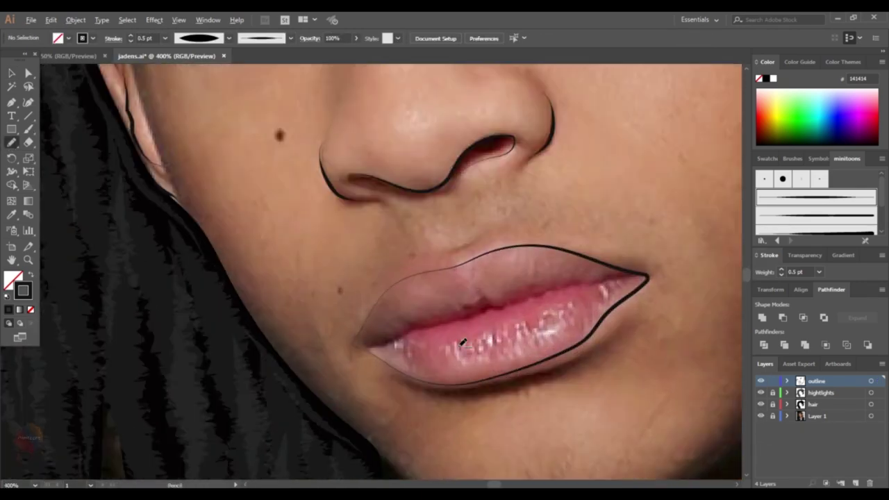
drag(643, 277, 645, 278)
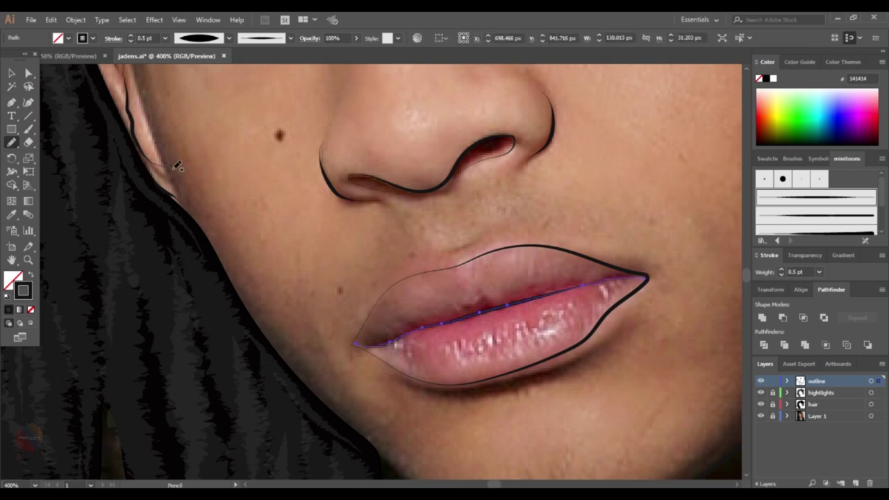
key(v)
click(725, 423)
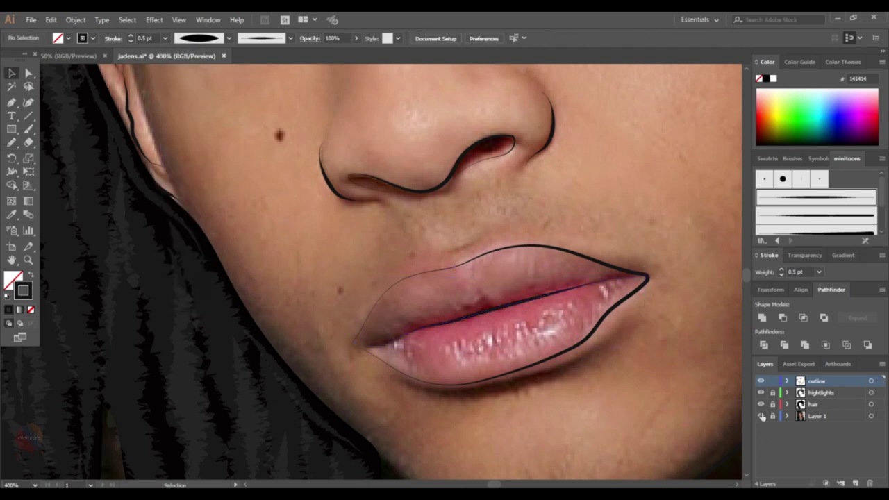
Step: Check the new lip lines with the reference photo hidden, then pan to the eye
click(760, 415)
scroll(682, 391, down, 1)
drag(682, 390, 596, 410)
click(760, 416)
key(n)
scroll(389, 263, up, 1)
Step: Trace the lower edge of the iris
scroll(300, 238, up, 1)
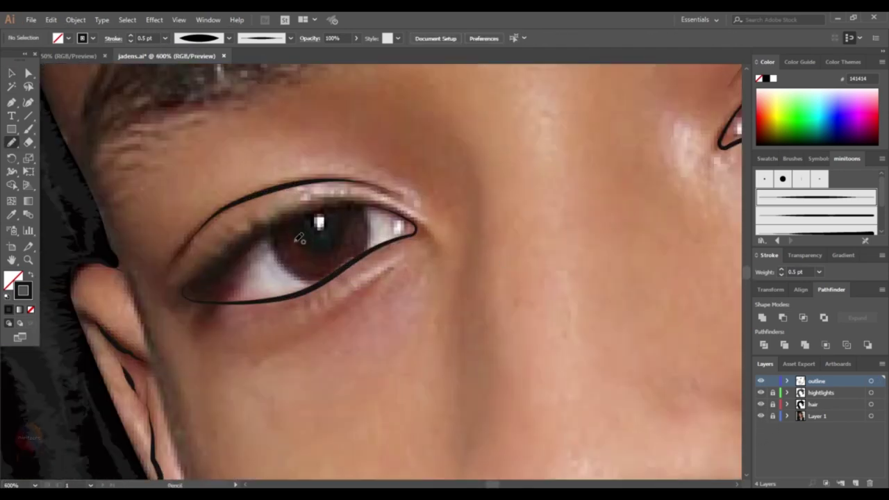
drag(285, 257, 325, 280)
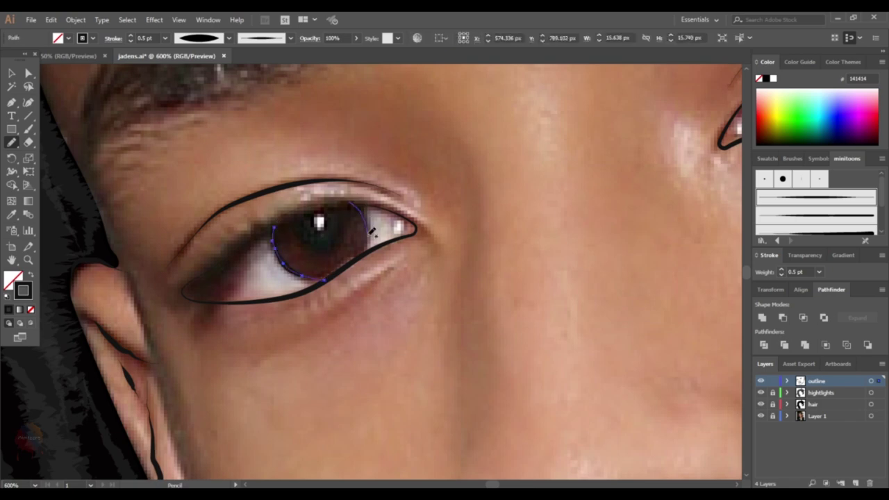
key(v)
scroll(294, 282, up, 1)
click(293, 281)
click(291, 38)
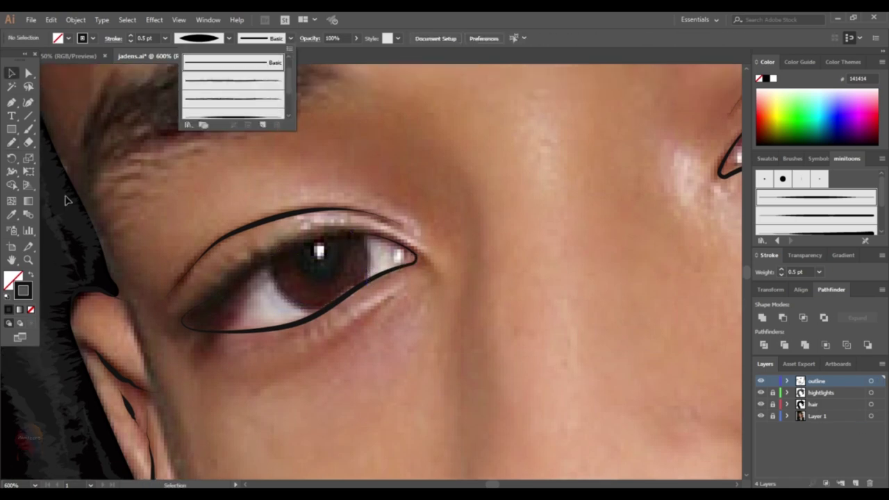
key(Escape)
key(n)
Step: Redraw the iris's lower edge and trace its left and right edges
click(760, 416)
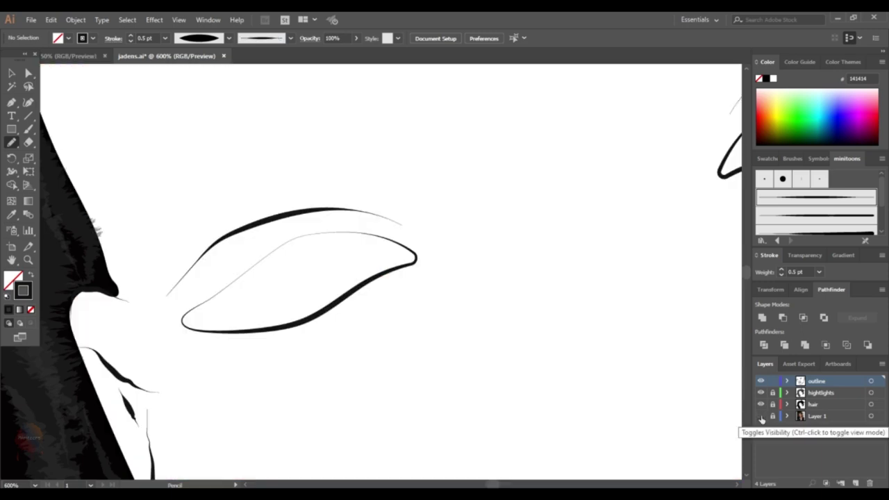
click(761, 415)
drag(285, 285, 326, 305)
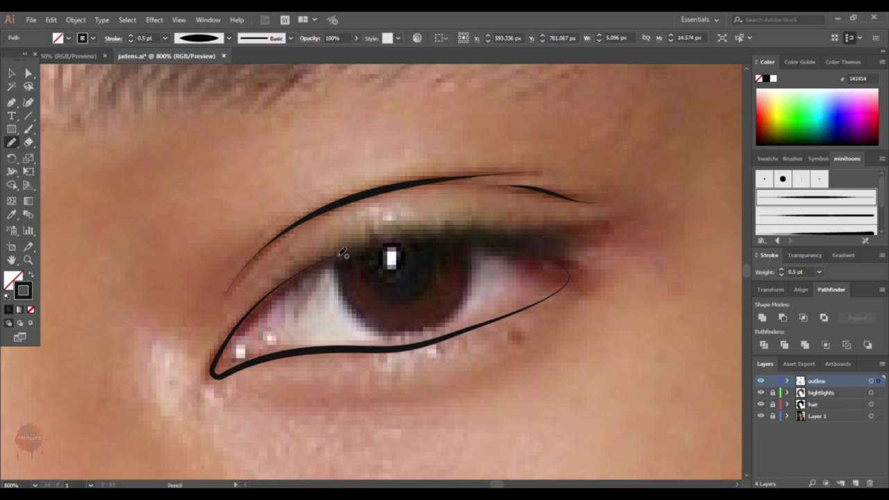
drag(341, 253, 403, 344)
drag(464, 238, 417, 340)
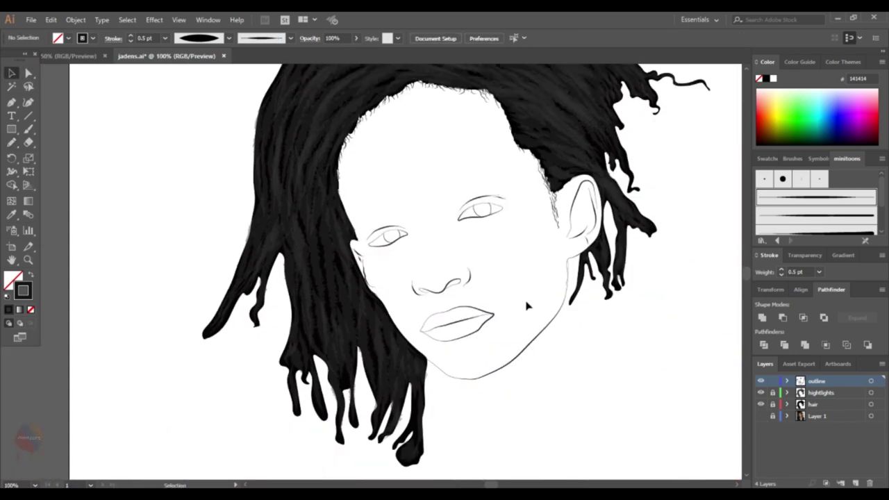
Step: Trace the jaw line down the neck and along the shirt shoulder
key(n)
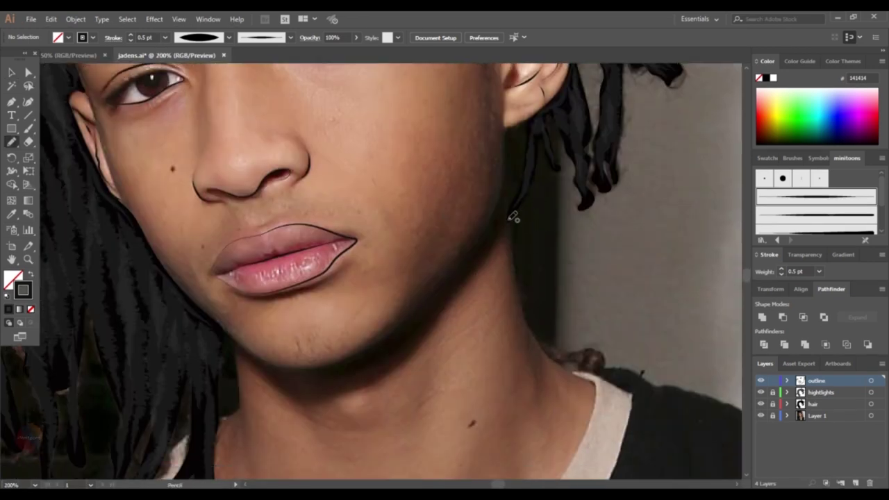
drag(512, 195, 512, 208)
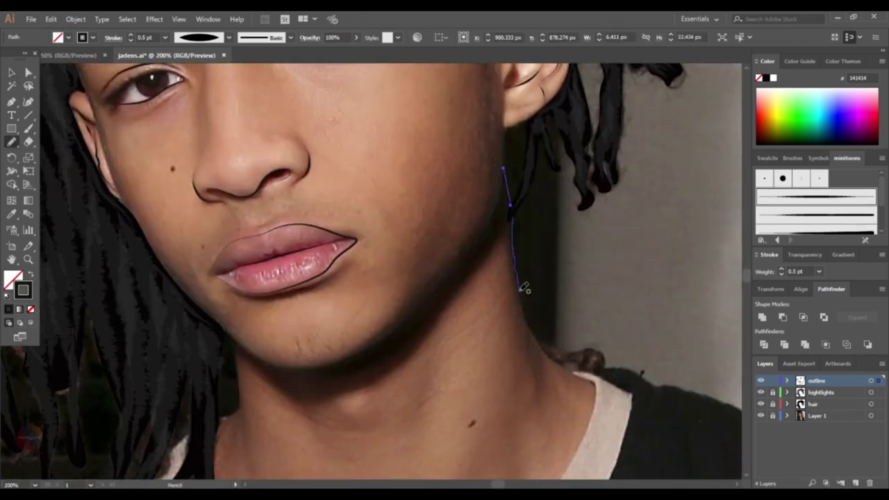
mouse_move(520, 288)
mouse_down()
mouse_move(534, 330)
mouse_move(594, 343)
mouse_up()
scroll(520, 306, down, 2)
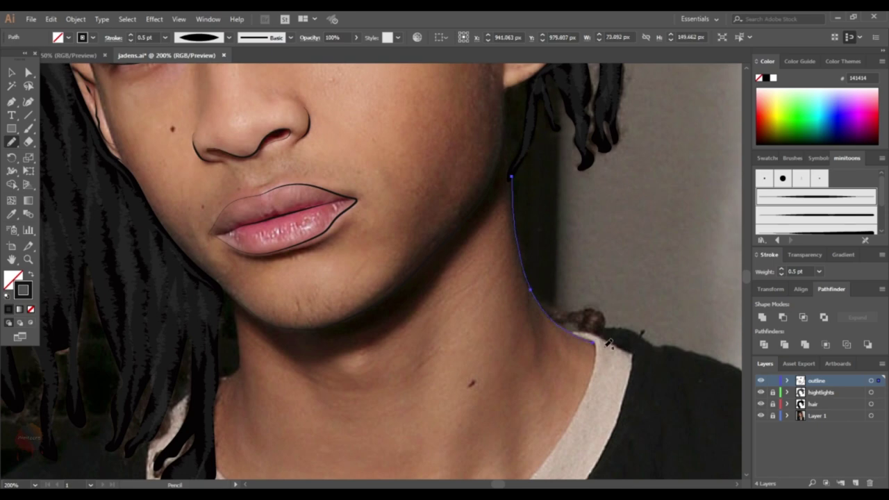
scroll(576, 289, down, 2)
mouse_move(633, 286)
mouse_down()
mouse_move(458, 220)
mouse_move(647, 296)
mouse_move(465, 202)
mouse_up()
Step: Extend the outline down the right shoulder and arm
key(ctrl+minus)
key(ctrl+minus)
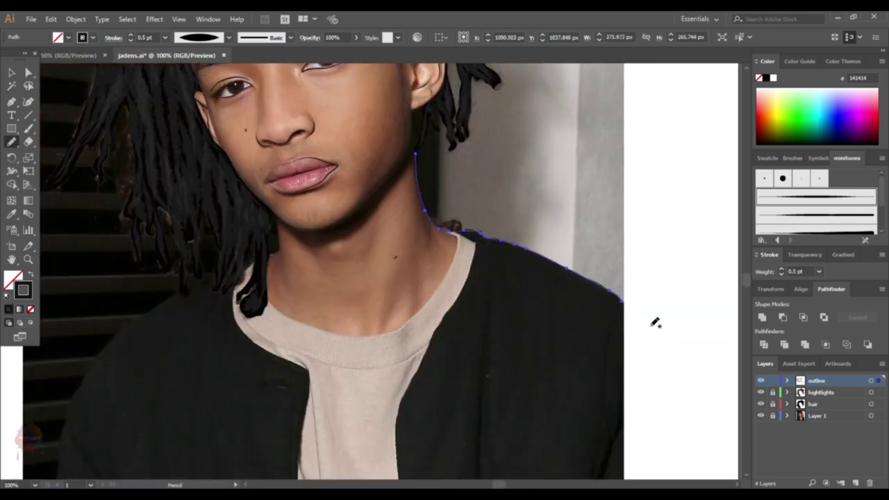
mouse_move(655, 318)
mouse_down()
mouse_move(562, 199)
mouse_move(595, 294)
mouse_move(599, 382)
mouse_up()
drag(454, 262, 523, 293)
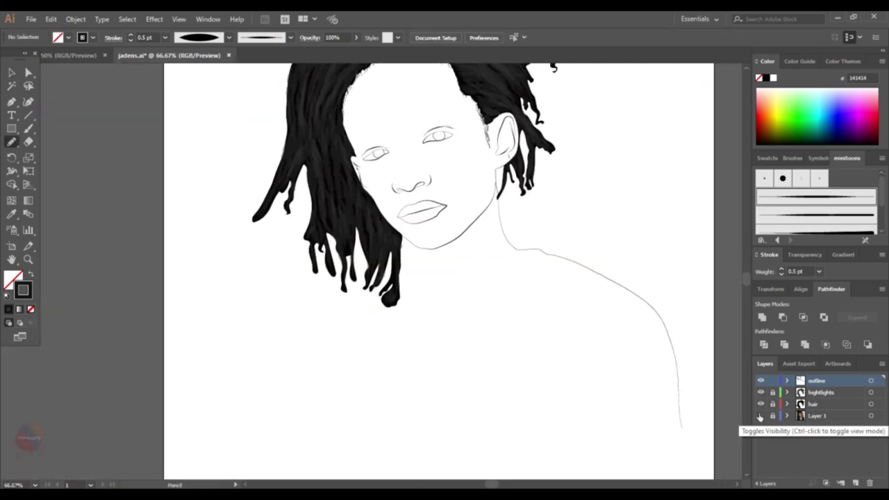
click(761, 415)
Step: Trace the T-shirt collar edge beside the neck
key(ctrl+plus)
key(ctrl+plus)
key(ctrl+plus)
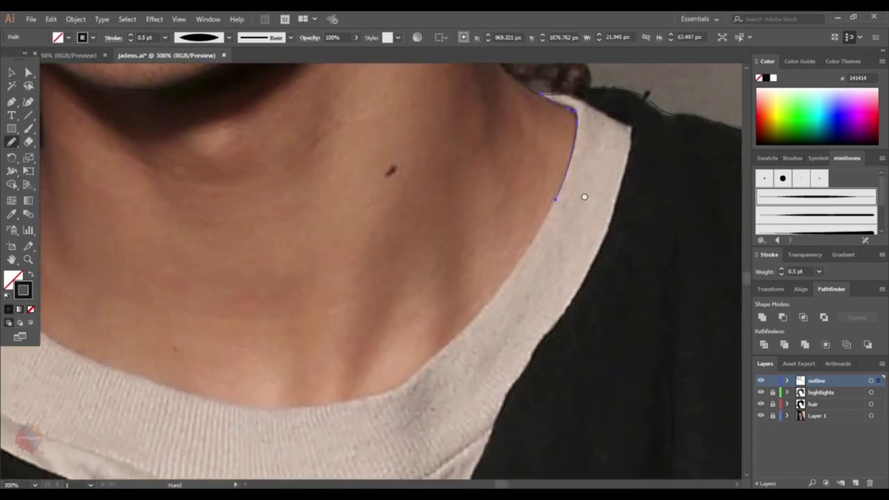
drag(517, 270, 568, 177)
drag(493, 287, 508, 271)
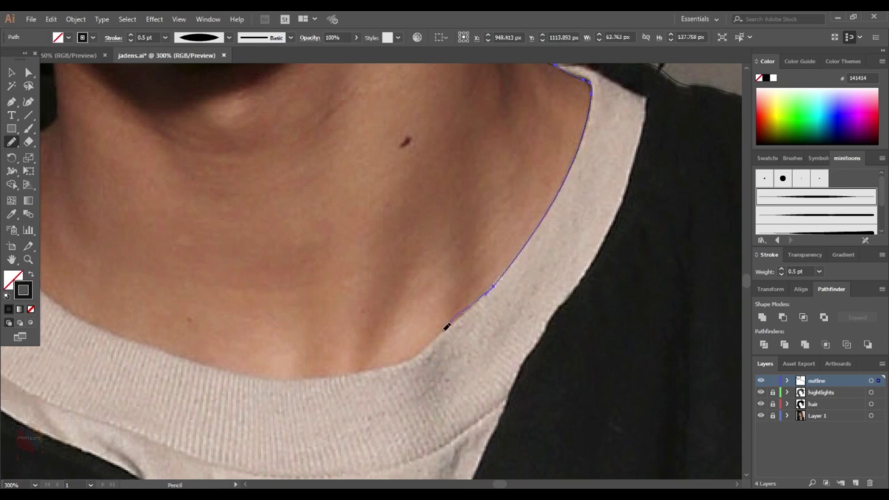
mouse_move(447, 326)
mouse_down()
mouse_move(561, 305)
mouse_move(426, 257)
mouse_move(502, 328)
mouse_up()
Step: Trace the left neck edge under the hair and down along the collar
mouse_move(443, 287)
mouse_down()
mouse_move(476, 363)
mouse_move(456, 273)
mouse_up()
scroll(407, 278, down, 2)
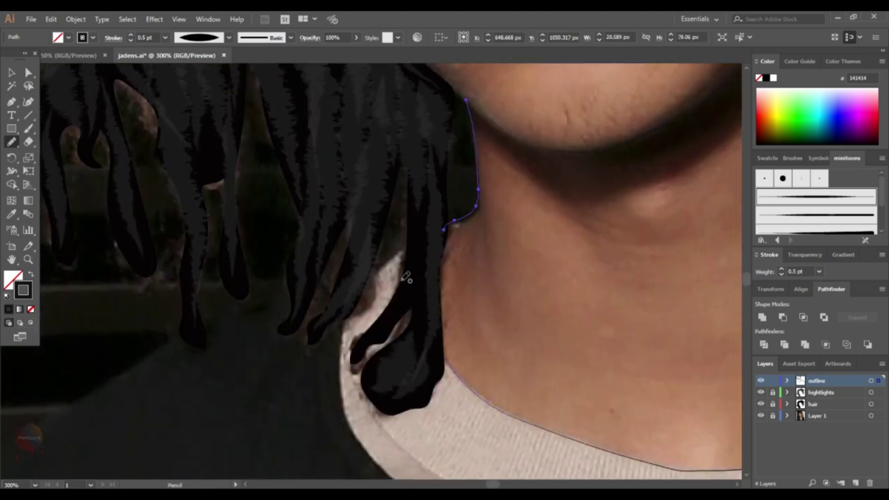
drag(378, 270, 466, 241)
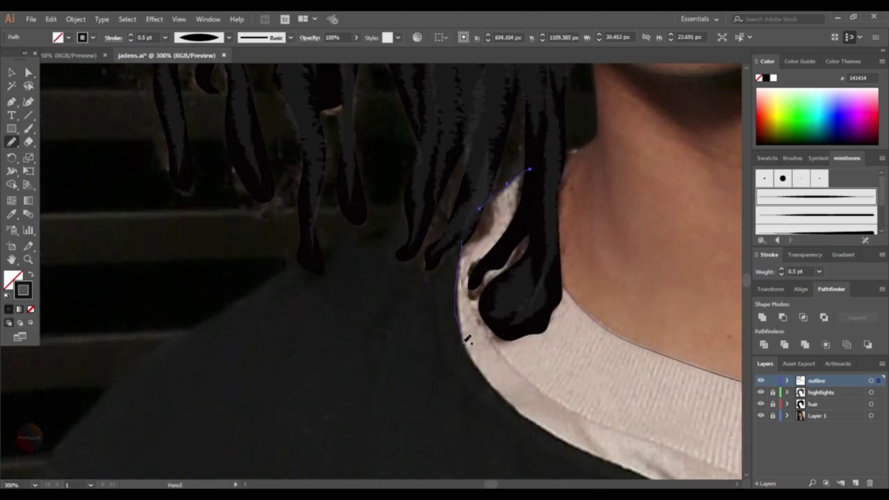
drag(490, 389, 461, 241)
mouse_move(476, 352)
mouse_down()
mouse_move(523, 415)
mouse_move(378, 254)
mouse_up()
Step: Outline the corner and inner edge of the left jacket lapel
drag(486, 317, 540, 340)
drag(540, 340, 458, 216)
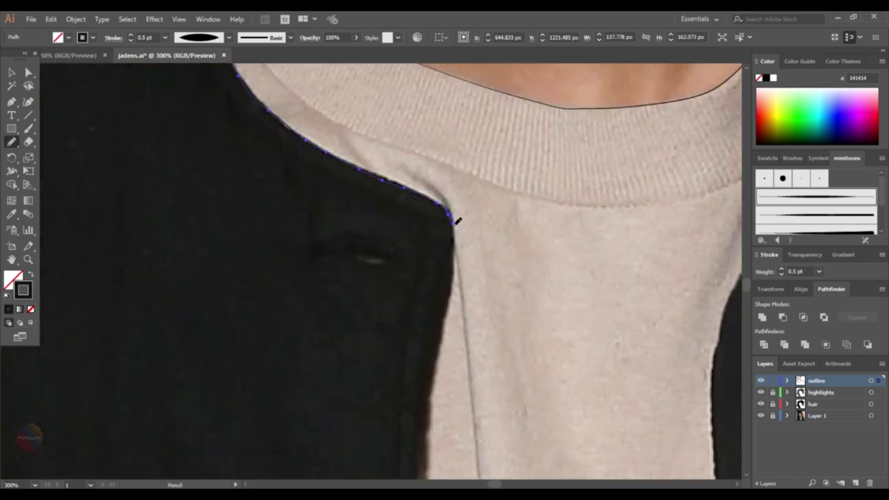
drag(473, 321, 460, 161)
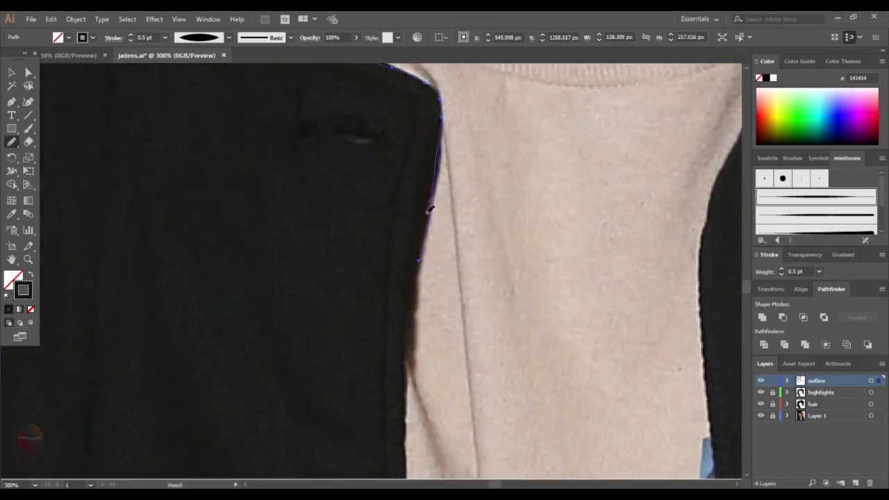
mouse_move(420, 217)
mouse_down()
mouse_move(405, 334)
mouse_move(410, 305)
mouse_up()
Step: Trace the right collar edge and carry the right lapel line to the image bottom
scroll(409, 305, down, 5)
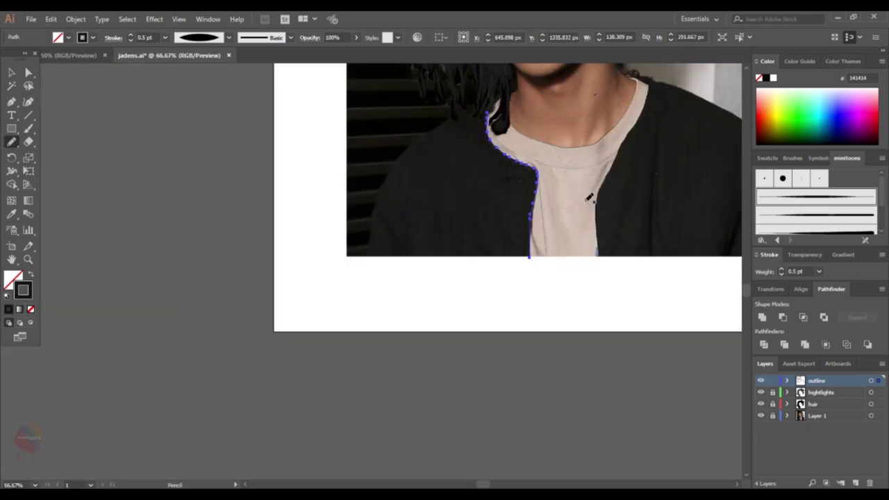
scroll(444, 173, up, 5)
drag(382, 76, 435, 167)
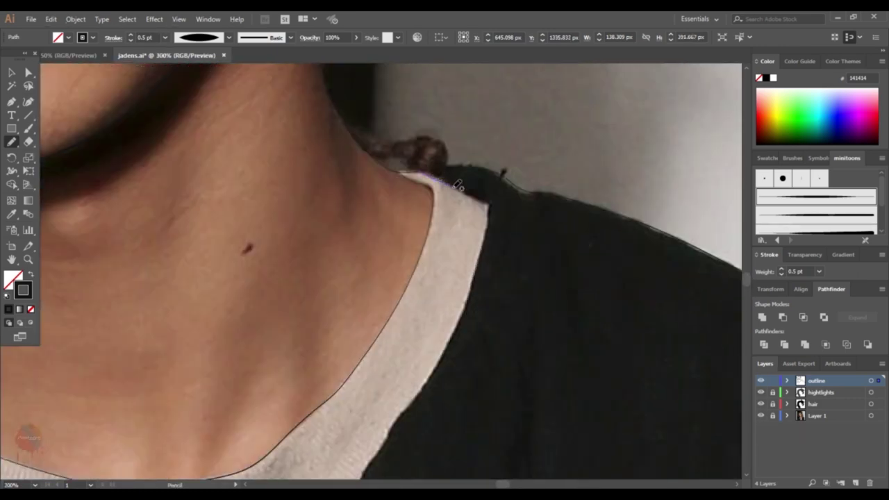
mouse_move(516, 245)
mouse_down()
mouse_move(528, 132)
mouse_move(462, 226)
mouse_up()
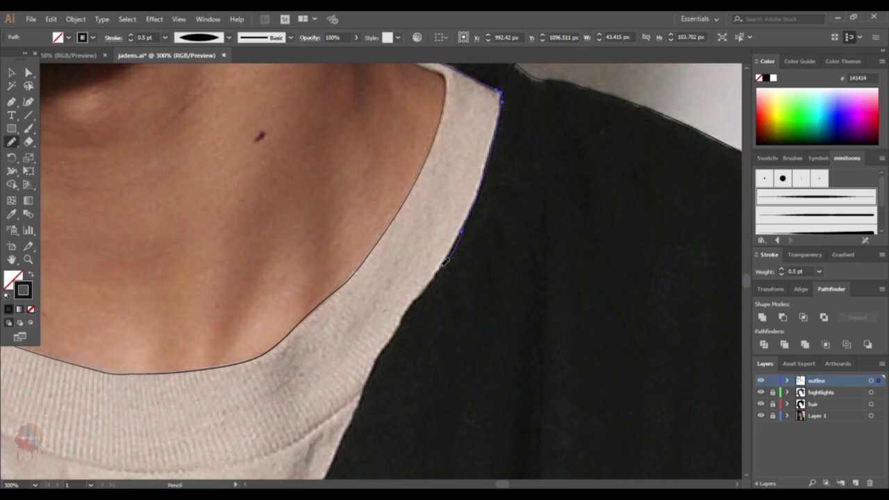
drag(445, 260, 417, 314)
drag(432, 316, 460, 186)
drag(447, 278, 438, 210)
drag(420, 168, 375, 284)
mouse_move(391, 321)
mouse_down()
mouse_move(361, 200)
mouse_move(332, 267)
mouse_up()
mouse_move(350, 267)
mouse_down()
mouse_move(374, 113)
mouse_move(348, 212)
mouse_up()
drag(356, 314, 358, 326)
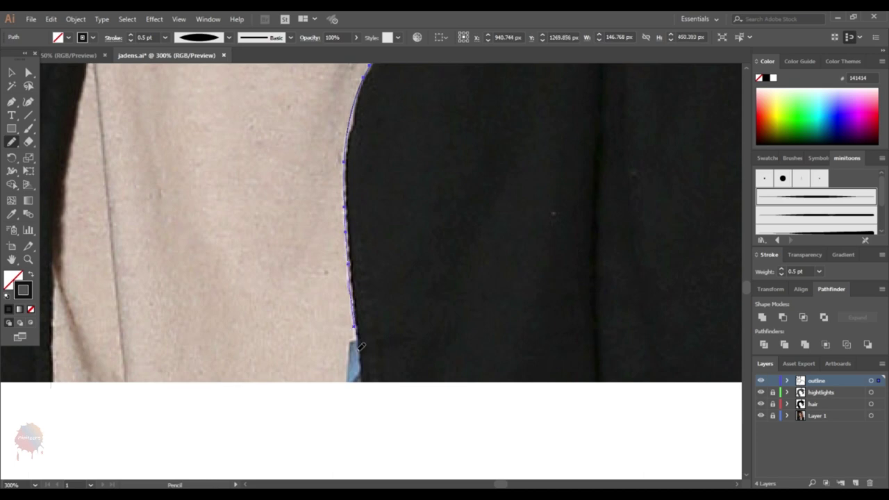
Step: Review the new lines by toggling the reference photo's visibility
key(ctrl+minus)
key(ctrl+minus)
click(761, 415)
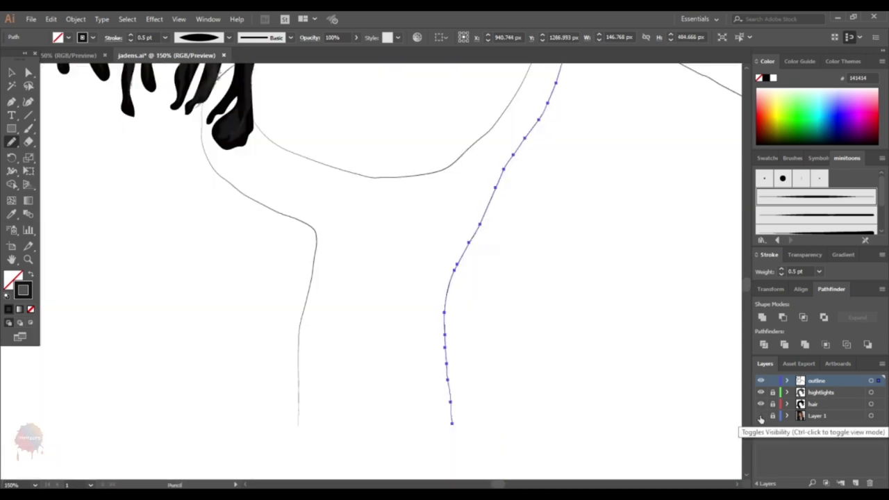
click(760, 415)
key(ctrl+plus)
click(759, 415)
click(760, 415)
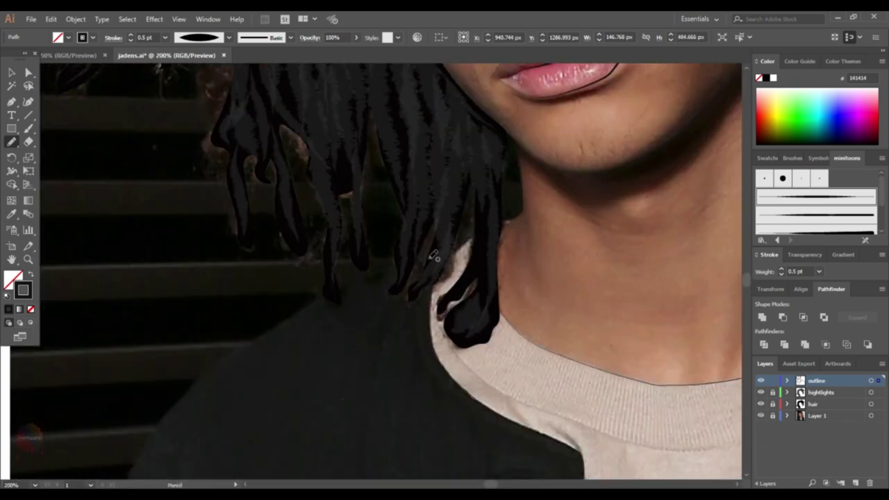
Step: Trace the left shoulder line downward
mouse_move(437, 248)
mouse_down()
mouse_move(274, 324)
mouse_move(366, 200)
mouse_move(271, 285)
mouse_move(325, 125)
mouse_up()
drag(270, 230, 253, 289)
drag(337, 239, 337, 185)
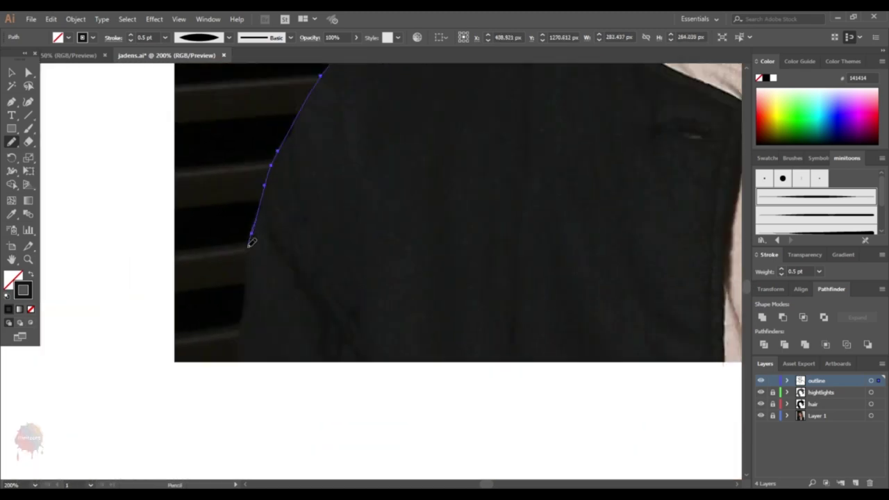
key(ctrl+0)
click(760, 415)
click(759, 415)
click(759, 415)
click(760, 415)
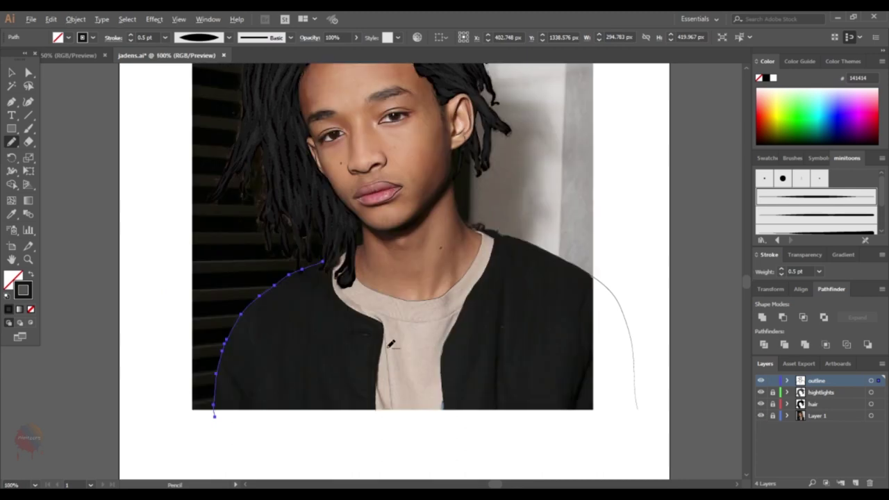
Step: Trace the lower edge of the collar band
scroll(273, 233, up, 3)
scroll(276, 236, down, 2)
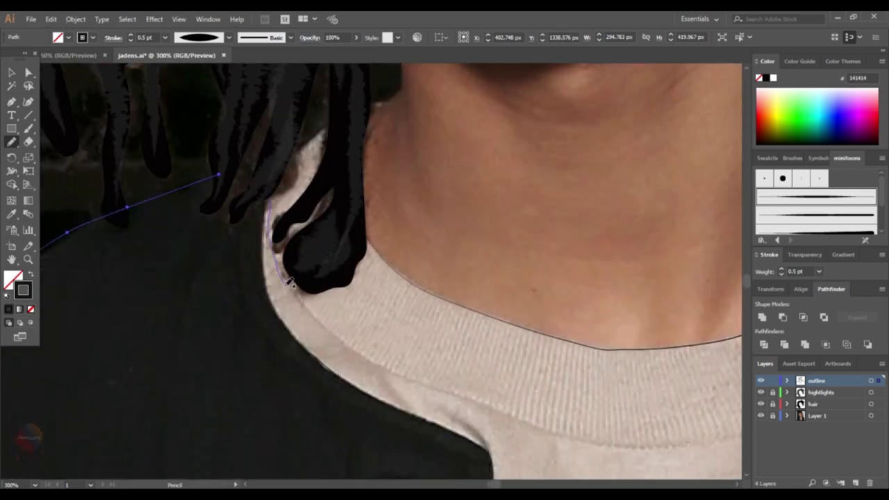
mouse_move(290, 281)
mouse_down()
mouse_move(340, 344)
mouse_move(224, 238)
mouse_move(554, 338)
mouse_up()
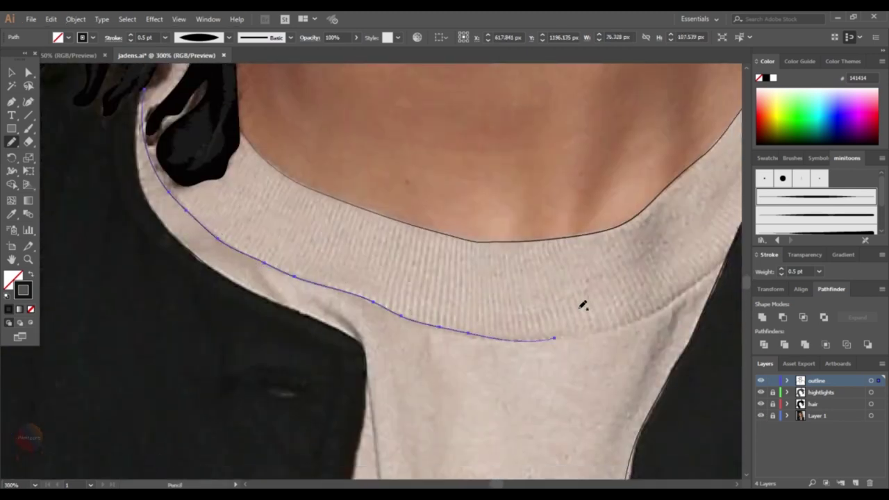
key(ctrl+minus)
key(ctrl+0)
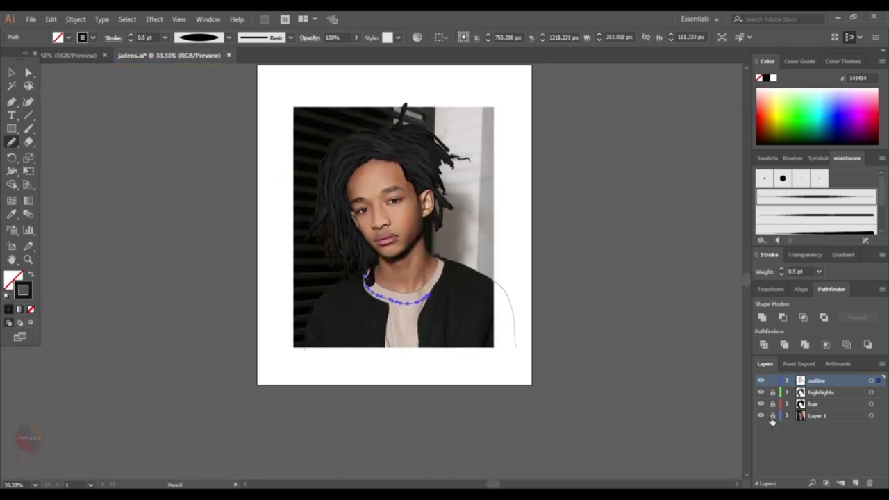
scroll(361, 295, up, 4)
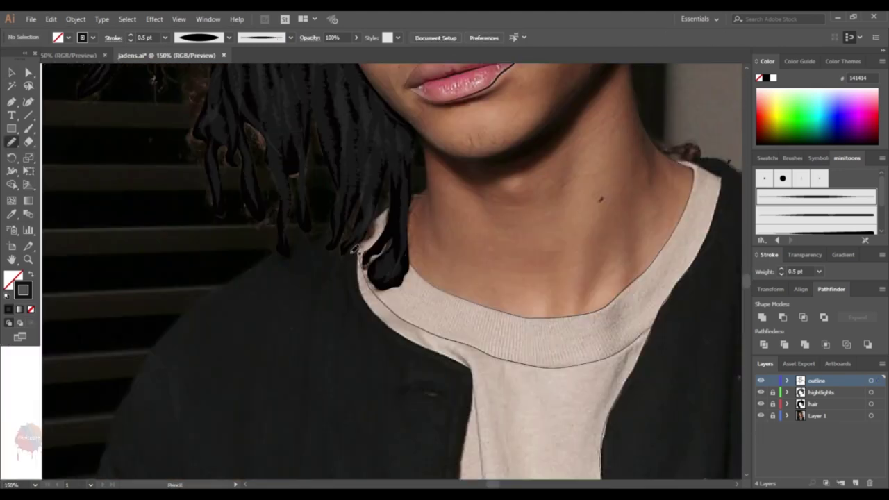
Step: Draw the left lapel's inner edge down to the image bottom
drag(351, 277, 405, 342)
drag(461, 386, 455, 399)
scroll(463, 275, down, 3)
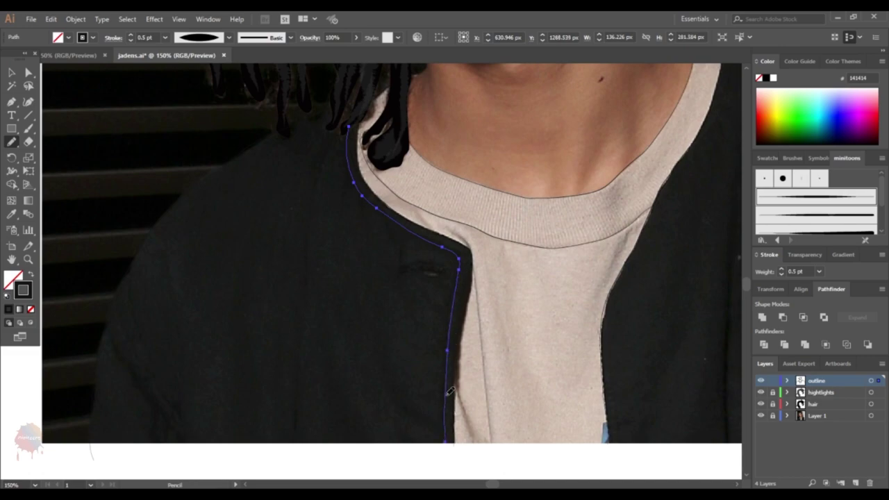
scroll(651, 371, down, 1)
scroll(667, 313, down, 2)
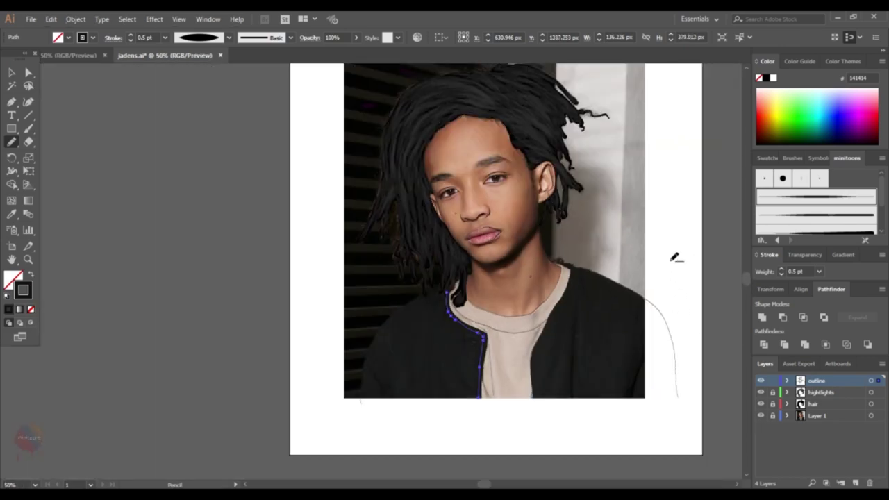
scroll(420, 388, up, 2)
scroll(375, 421, up, 1)
mouse_move(257, 300)
mouse_down()
mouse_move(313, 368)
mouse_move(322, 413)
mouse_up()
scroll(556, 384, down, 1)
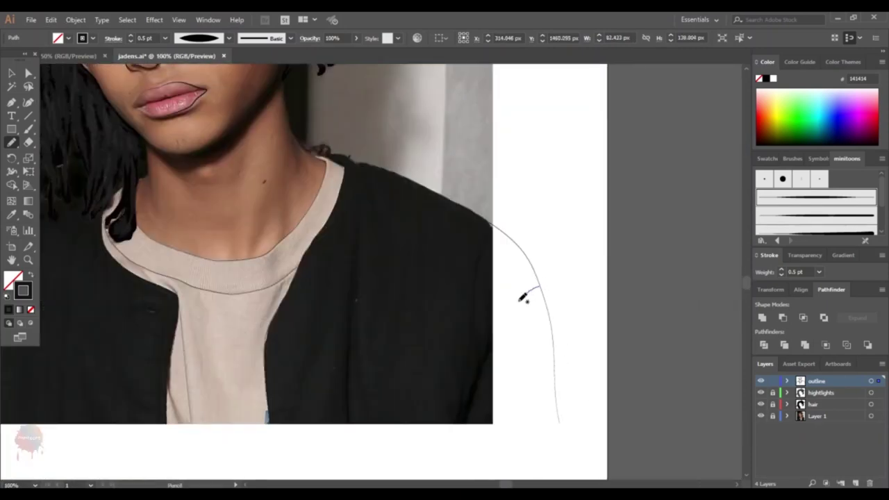
Step: Draw the inner arm line on the right shoulder
drag(523, 298, 495, 339)
scroll(470, 417, down, 2)
scroll(417, 403, up, 1)
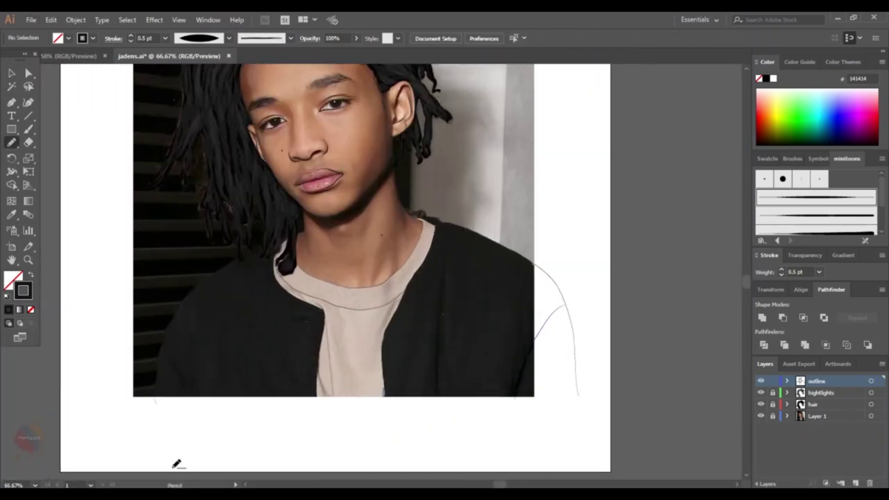
scroll(151, 408, up, 1)
Step: Draw and smooth a line along the portrait's bottom edge
drag(175, 398, 680, 392)
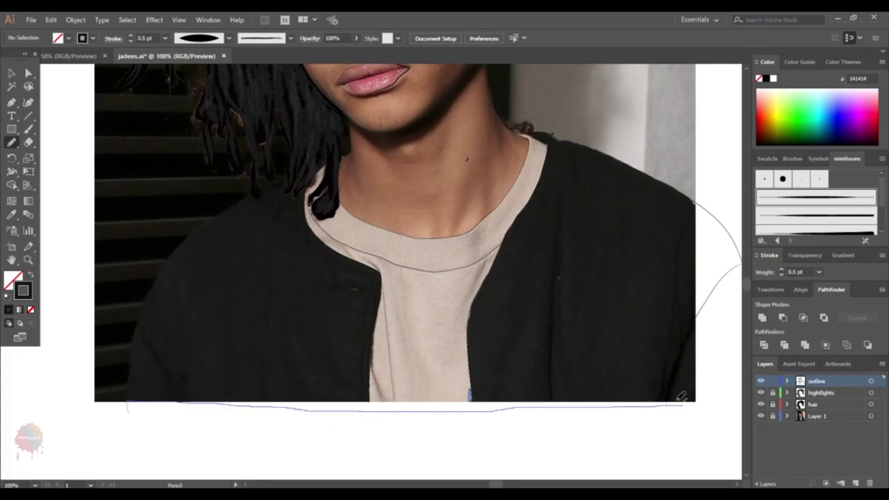
scroll(478, 403, right, 3)
drag(43, 399, 517, 403)
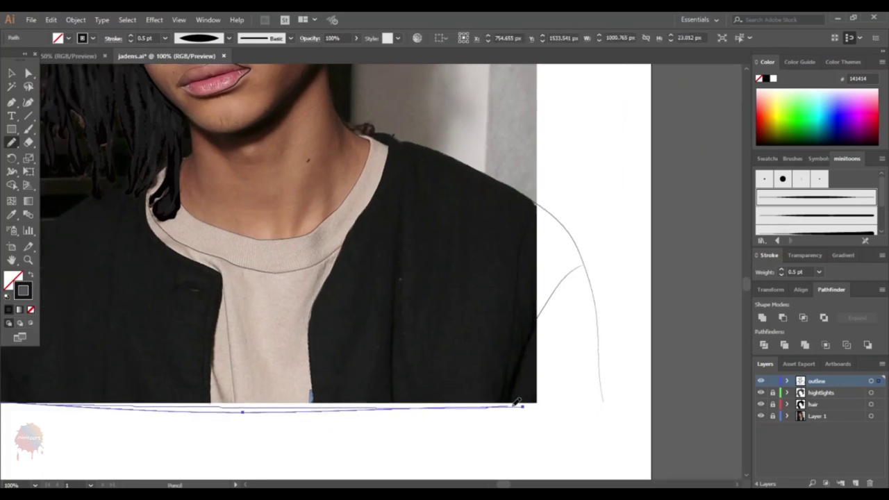
key(v)
key(ctrl+minus)
key(ctrl+minus)
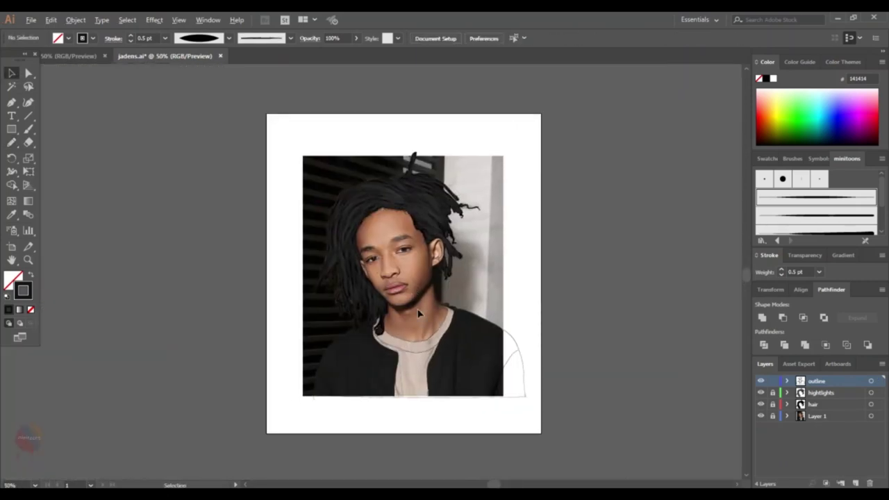
Step: Check the drawing against the reference photo, then set the Pencil to the basic brush at 1 pt
click(760, 415)
click(760, 415)
scroll(326, 218, up, 3)
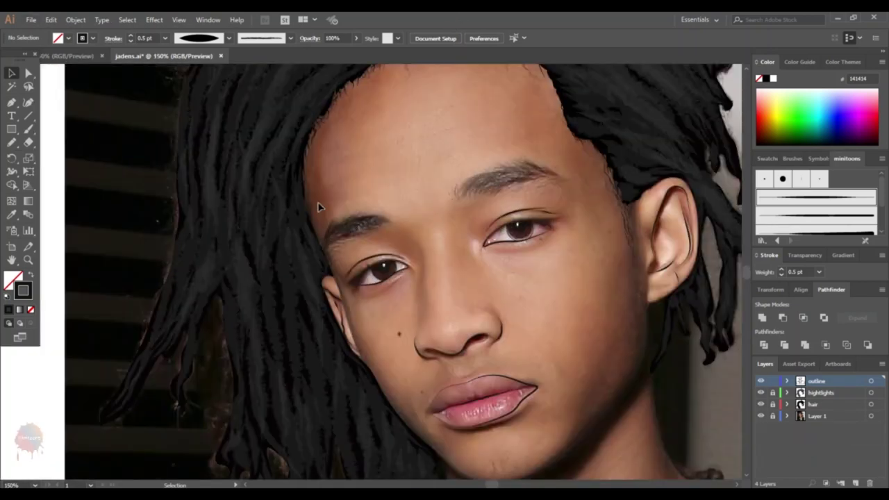
key(n)
click(283, 37)
click(229, 74)
click(165, 38)
click(178, 73)
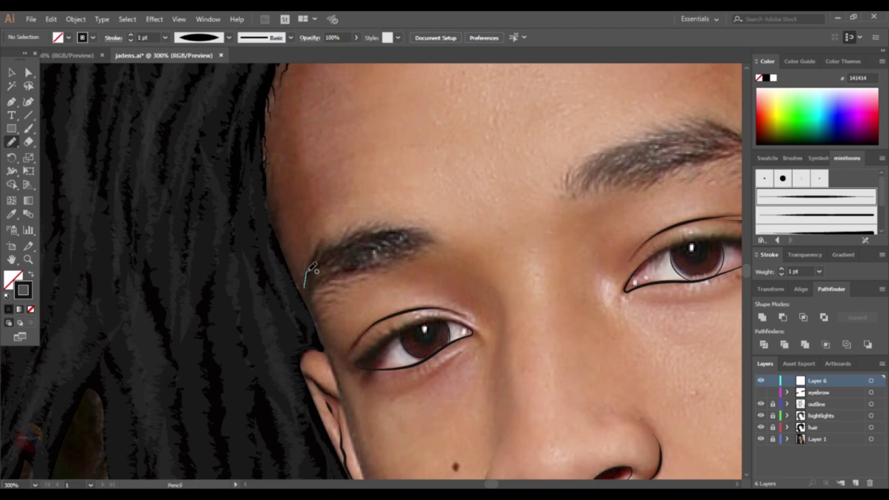
Step: Pencil short hair strokes along the eyebrow edges and middle, then zoom out to the full portrait
mouse_move(311, 266)
mouse_down()
mouse_move(349, 237)
mouse_move(390, 230)
mouse_up()
mouse_move(367, 264)
mouse_down()
mouse_move(382, 268)
mouse_move(400, 238)
mouse_move(429, 237)
mouse_up()
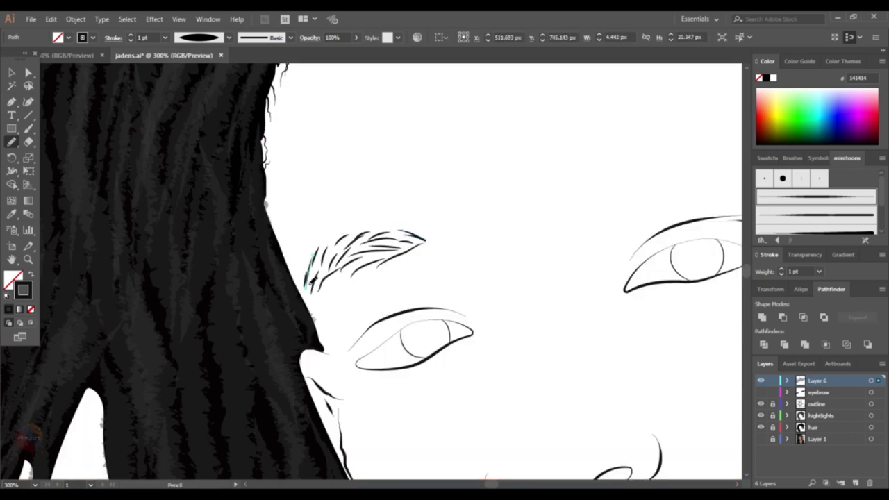
mouse_move(338, 227)
mouse_down()
mouse_move(393, 247)
mouse_move(428, 234)
mouse_up()
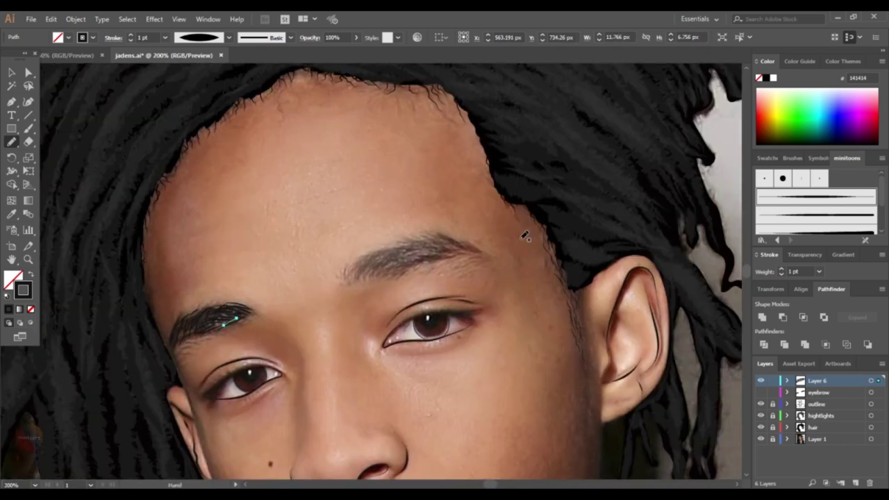
key(ctrl+plus)
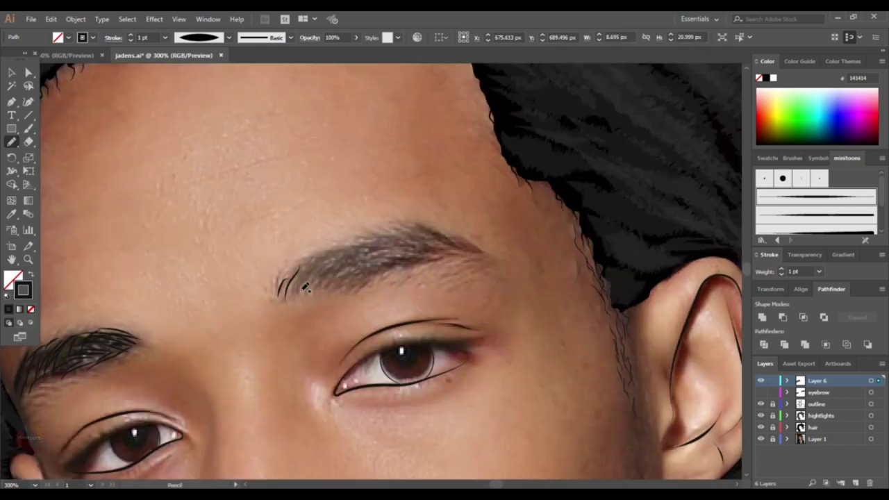
mouse_move(311, 288)
mouse_down()
mouse_move(328, 258)
mouse_move(378, 250)
mouse_move(405, 258)
mouse_up()
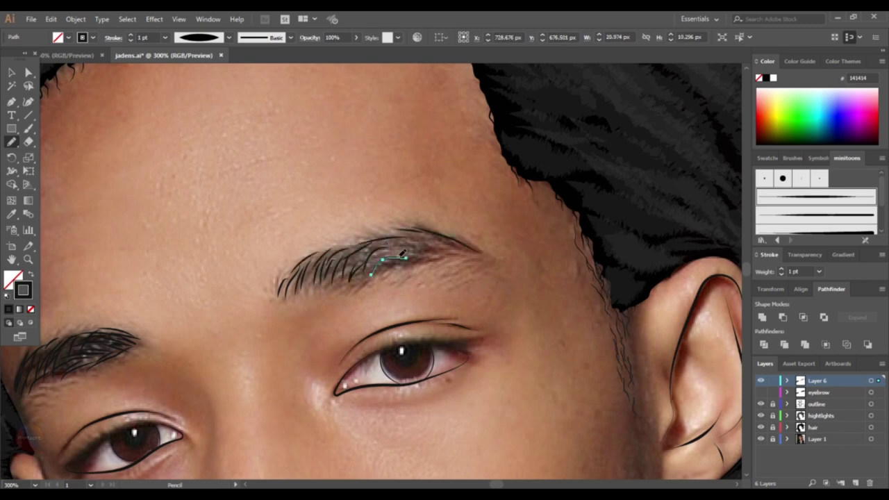
drag(345, 268, 377, 252)
drag(345, 276, 361, 244)
drag(366, 270, 387, 239)
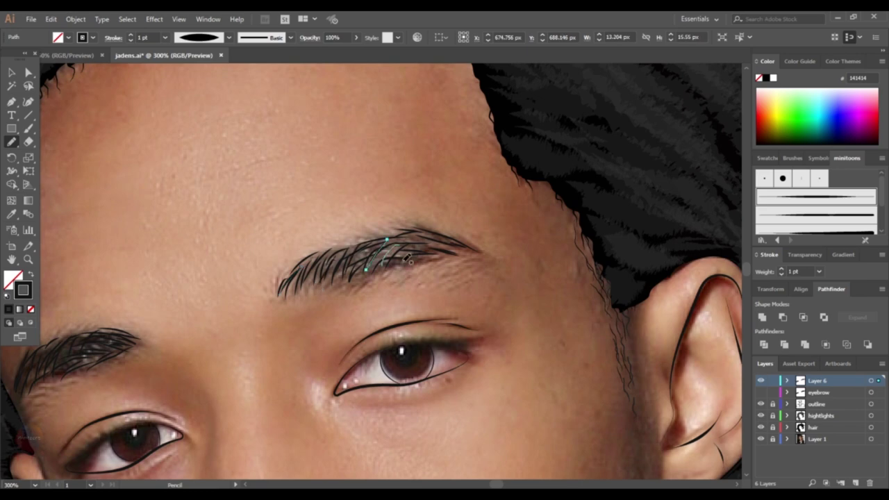
key(ctrl+minus)
key(ctrl+minus)
key(ctrl+minus)
key(ctrl+minus)
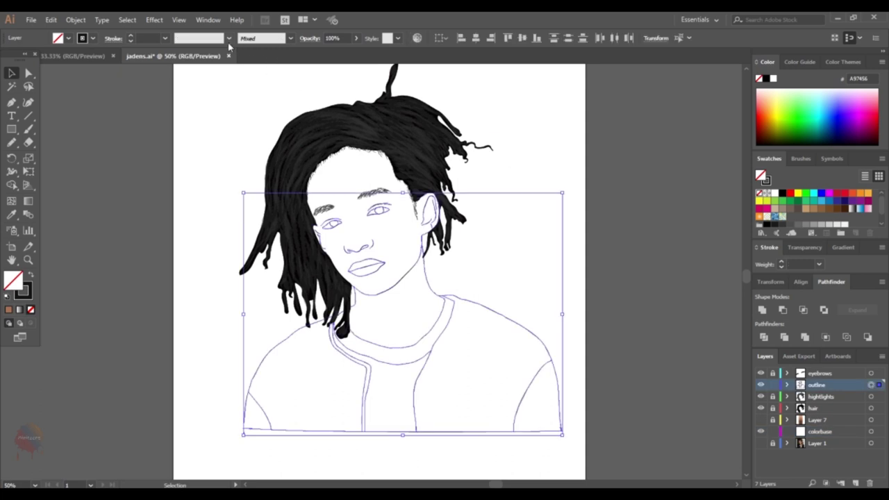
Step: Inspect the shirt outline and the full artwork selection, then clear the selection
click(588, 351)
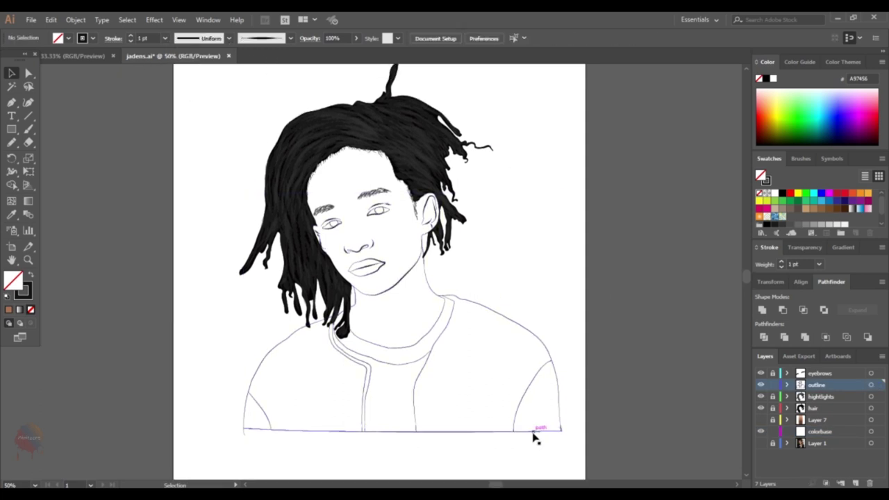
click(258, 354)
key(ctrl+plus)
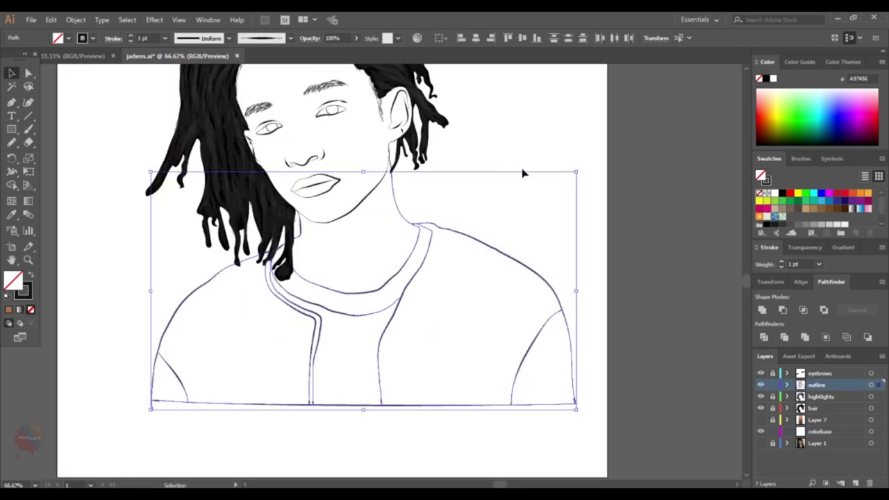
key(ctrl+minus)
click(631, 194)
scroll(245, 77, up, 1)
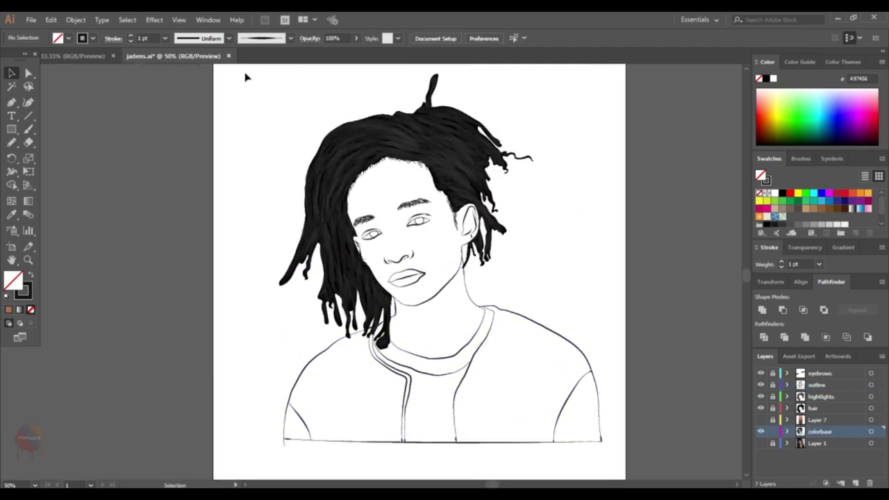
key(ctrl+a)
click(76, 19)
key(Escape)
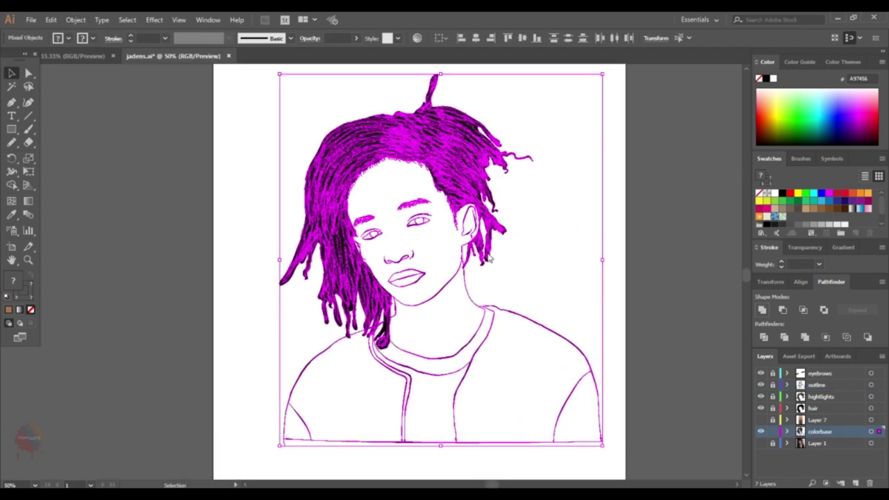
click(664, 272)
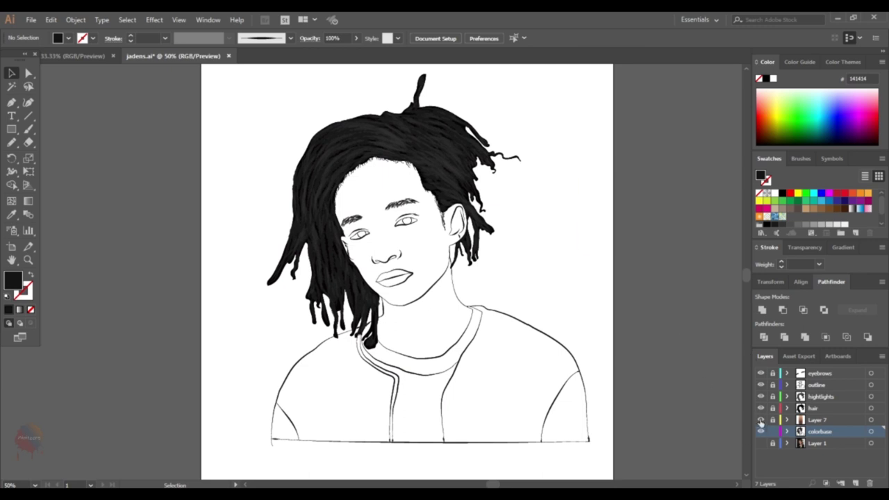
Step: Show the skin-tone swatch layer, place the swatches beside the artboard, and eyedrop the brown tone
click(761, 420)
drag(602, 214, 641, 214)
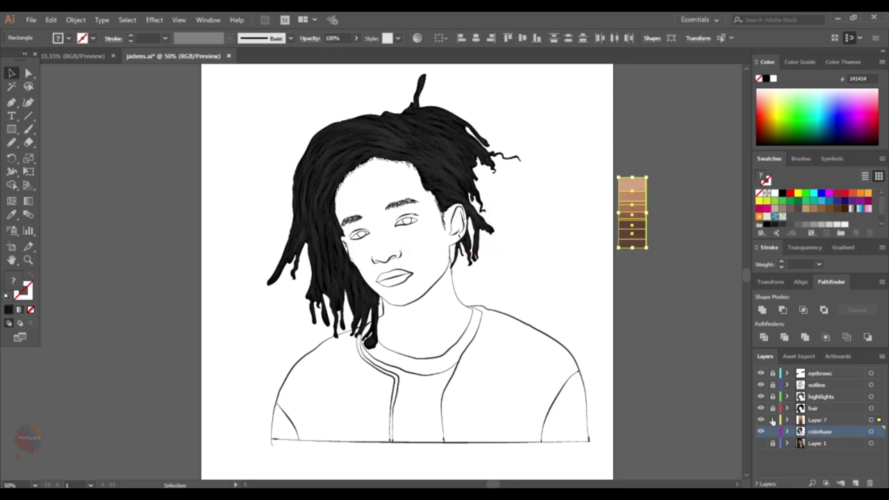
click(541, 160)
scroll(482, 168, down, 1)
scroll(482, 169, up, 1)
scroll(482, 169, up, 1)
key(i)
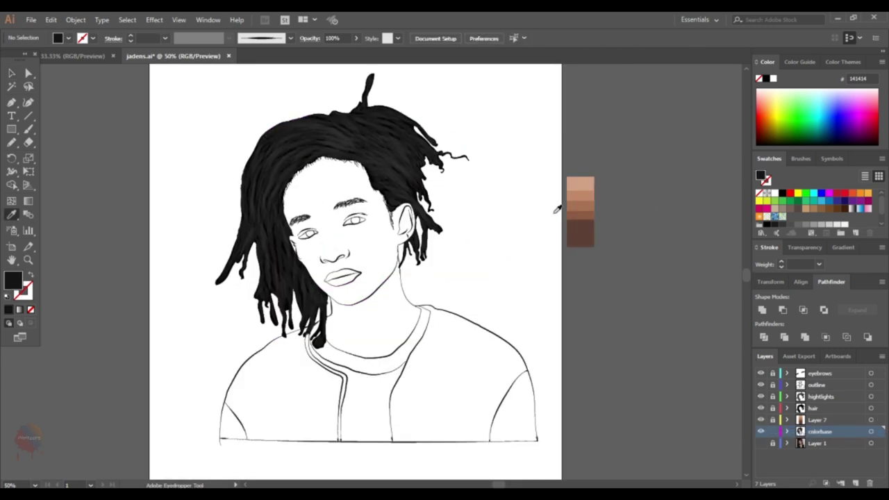
click(580, 184)
Step: Draw a brown rectangle over the whole figure, send it behind the outlines, and select both
key(m)
mouse_move(166, 70)
mouse_down()
mouse_move(463, 299)
mouse_move(548, 462)
mouse_up()
right_click(466, 89)
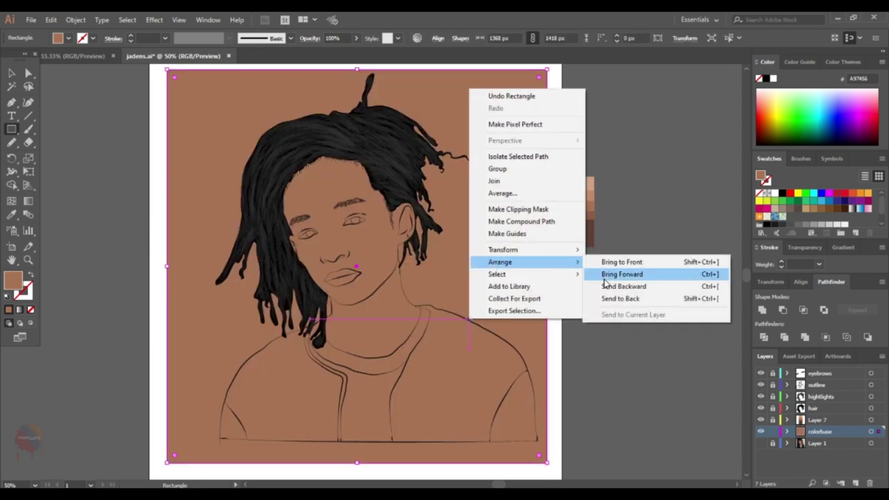
click(607, 292)
key(v)
mouse_move(166, 67)
mouse_down()
mouse_move(508, 280)
mouse_move(552, 468)
mouse_up()
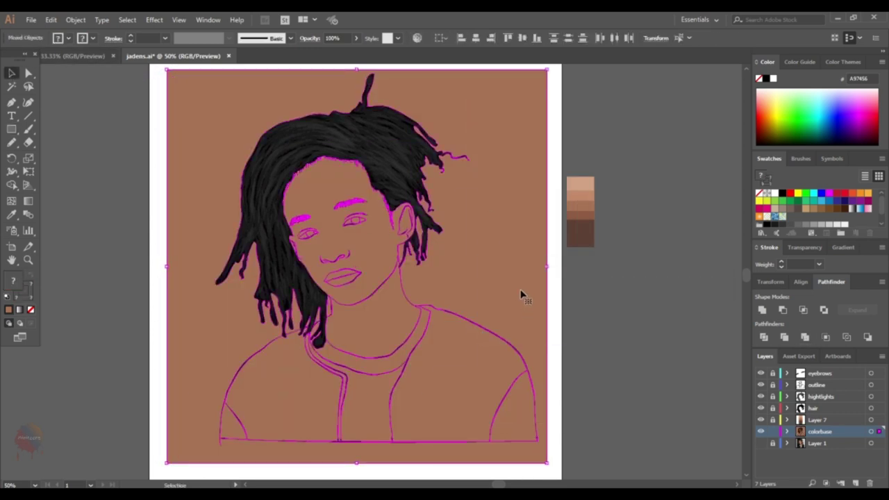
Step: Delete the brown area outside the figure and select the black hair shape
click(562, 265)
click(518, 246)
key(Delete)
click(307, 140)
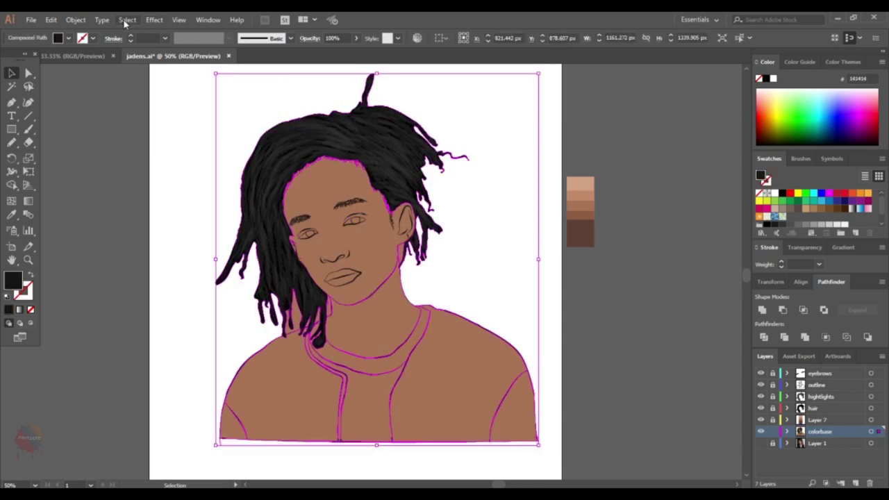
click(128, 19)
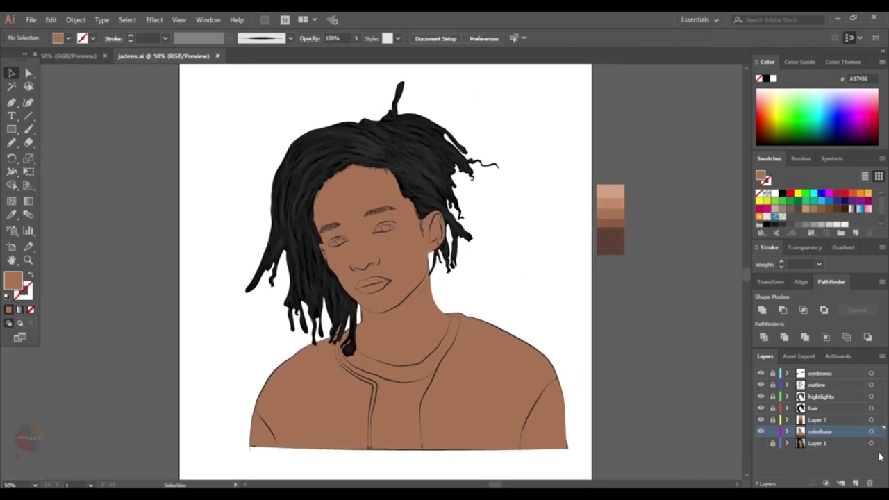
Step: Fill the skin with the lighter tan swatch and both jacket shoulders black
click(871, 432)
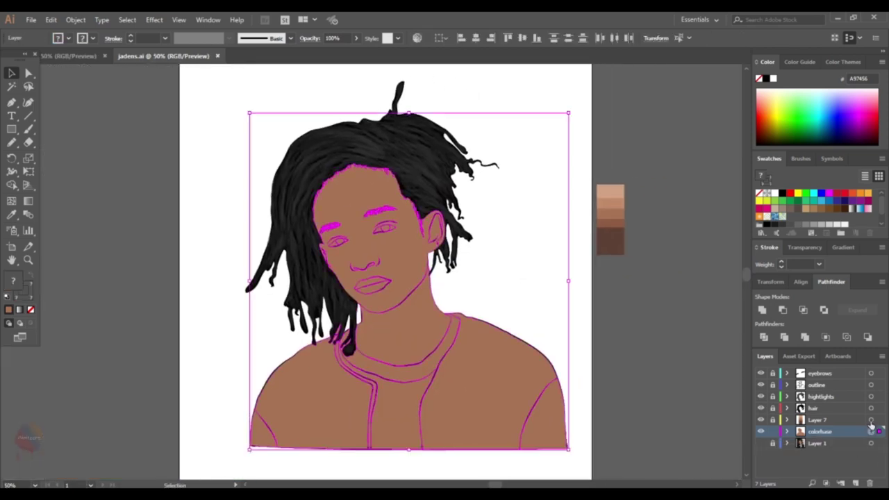
click(11, 214)
click(610, 193)
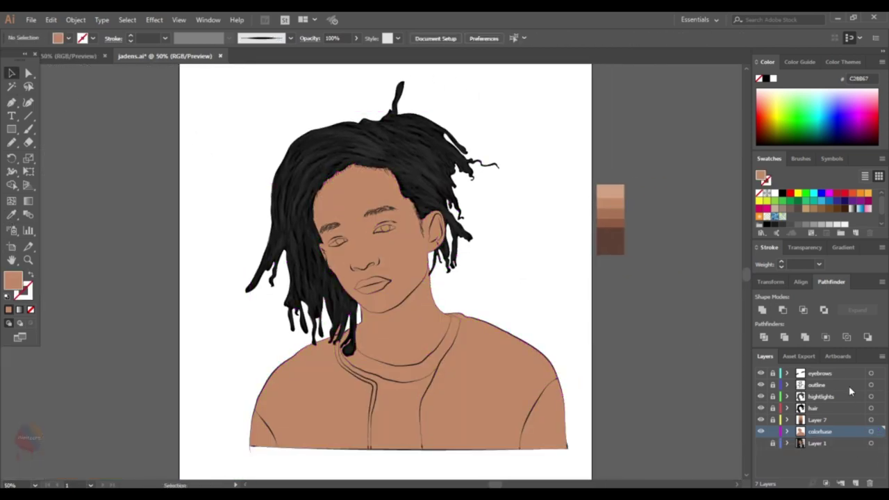
click(313, 396)
shift+click(471, 389)
key(i)
click(609, 297)
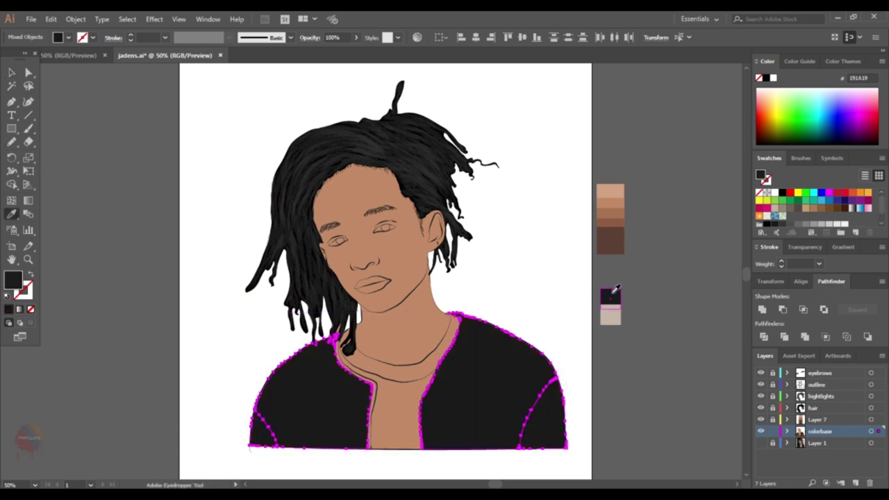
key(v)
key(ctrl+shift+a)
Step: Fill the T-shirt collar beige and its left collar stripe black
click(390, 431)
click(609, 316)
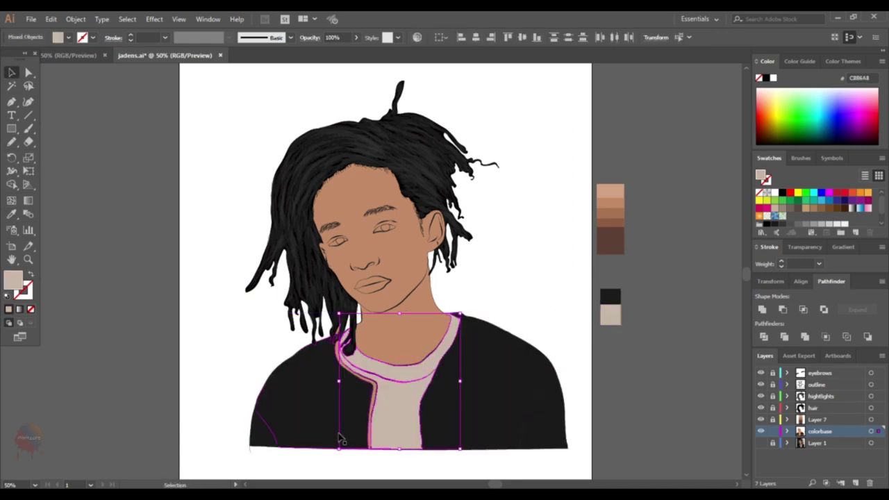
click(375, 389)
key(i)
click(610, 297)
key(v)
key(ctrl+shift+a)
key(ctrl+equal)
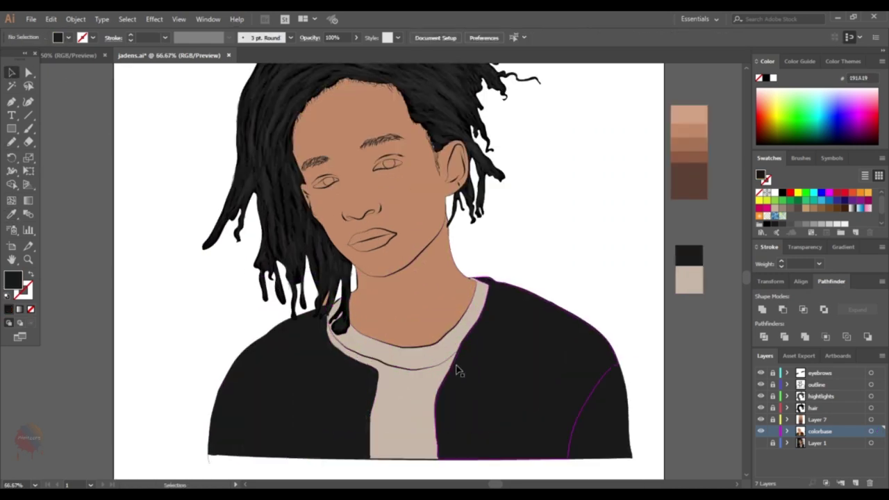
Step: Fill both eye shapes white using the Color Picker
click(332, 198)
key(ctrl+equal)
key(ctrl+equal)
shift+click(480, 200)
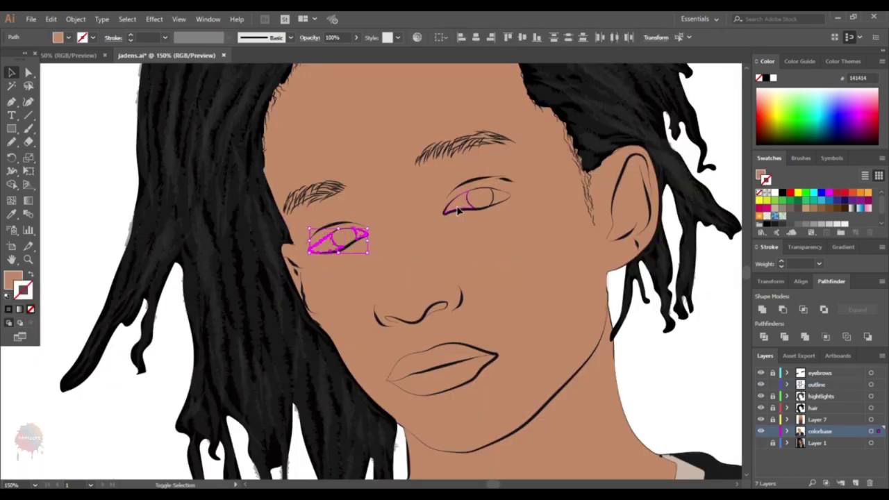
double_click(15, 278)
click(304, 175)
click(562, 185)
click(348, 244)
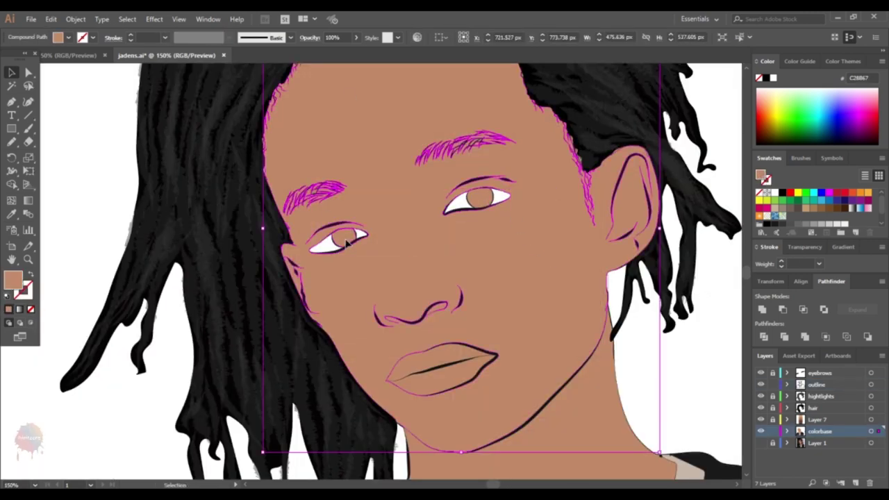
Step: Fill both iris circles dark brown with the Color Picker and zoom out
click(345, 239)
shift+click(479, 200)
double_click(16, 278)
click(404, 270)
click(572, 185)
key(ctrl+minus)
key(ctrl+minus)
key(ctrl+minus)
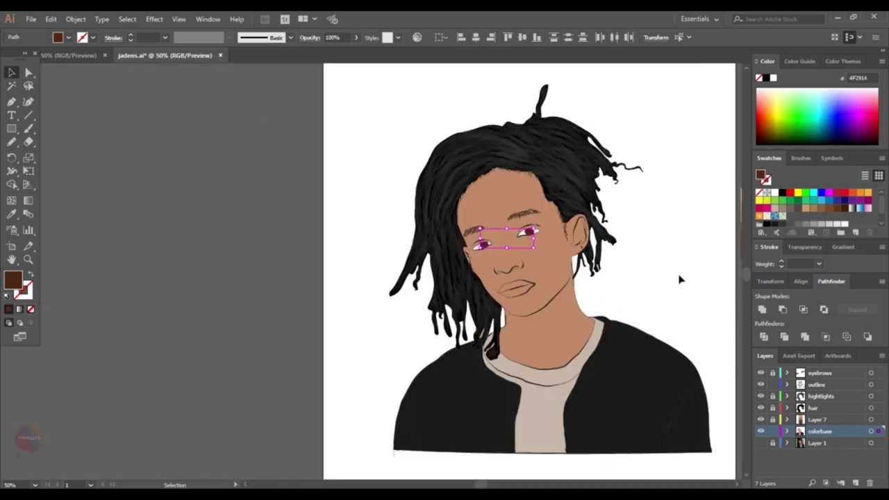
key(ctrl+shift+a)
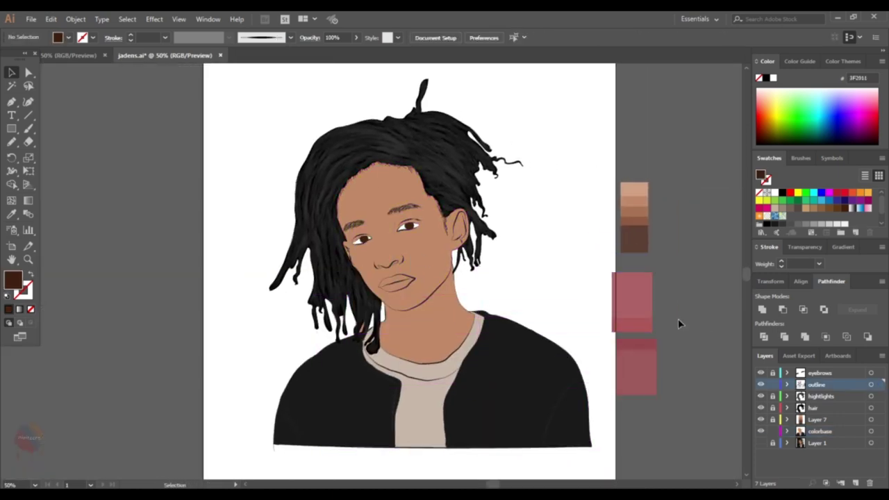
Step: Fill the lips shape with the pink swatch
click(395, 283)
scroll(396, 283, up, 3)
scroll(417, 292, down, 3)
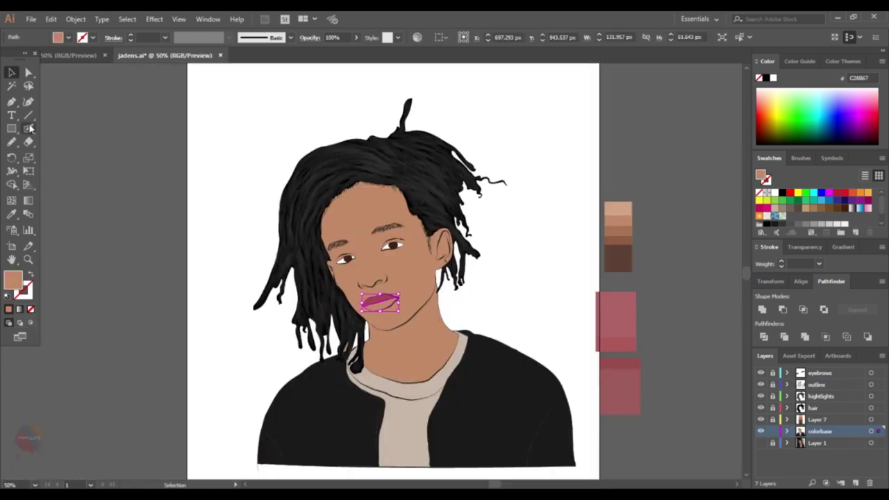
click(615, 319)
scroll(291, 267, up, 2)
scroll(291, 267, up, 2)
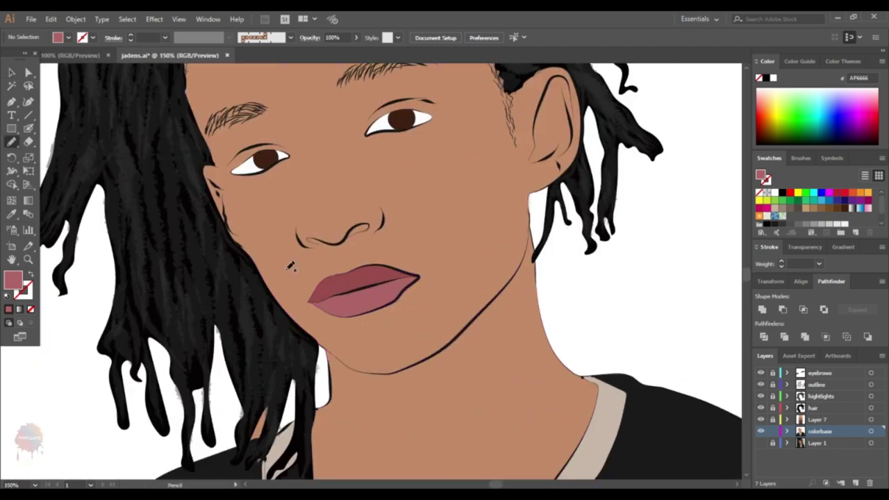
Step: Set the fill to none and pencil a highlight stroke along the lower lip
click(31, 310)
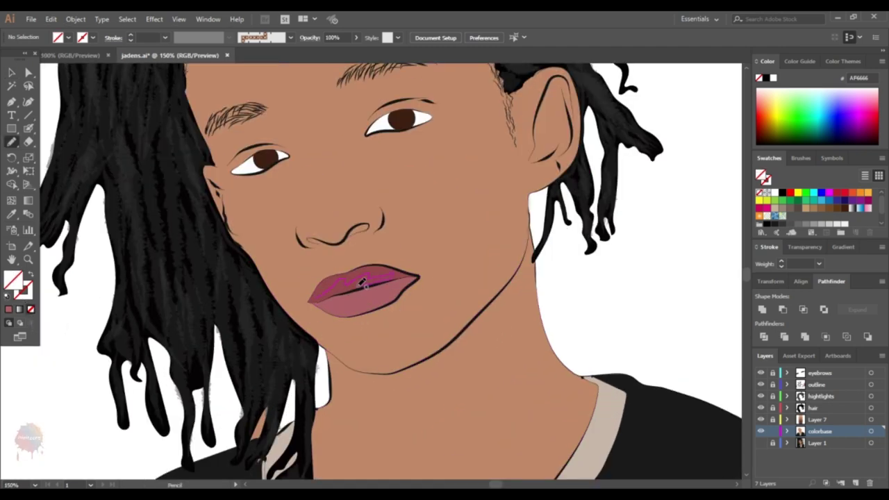
key(v)
scroll(617, 321, down, 3)
scroll(617, 321, up, 3)
scroll(643, 334, down, 2)
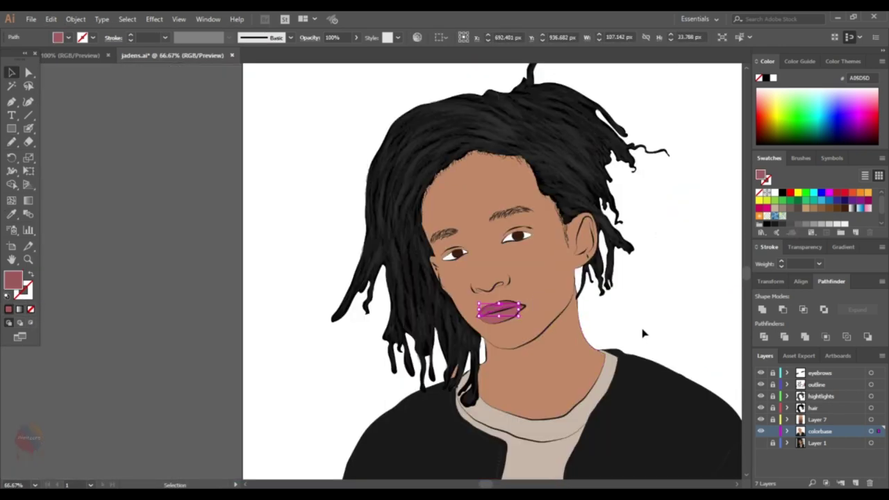
scroll(625, 316, down, 1)
scroll(452, 271, up, 5)
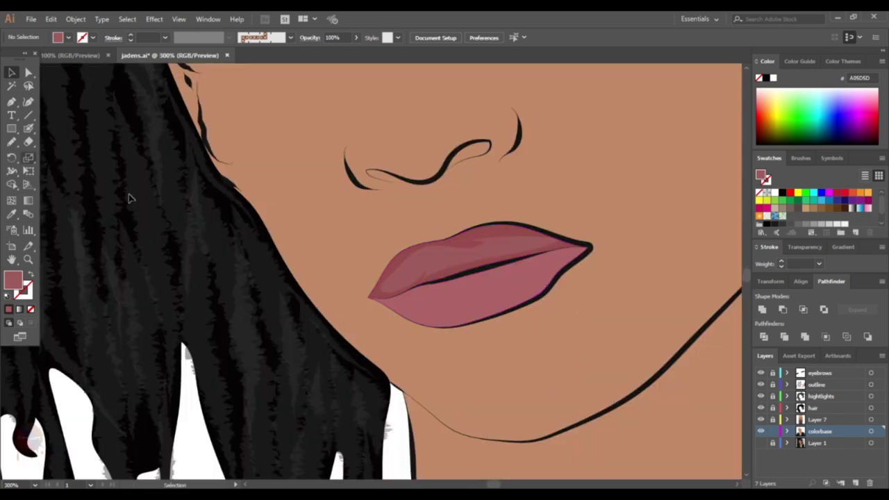
click(591, 191)
key(n)
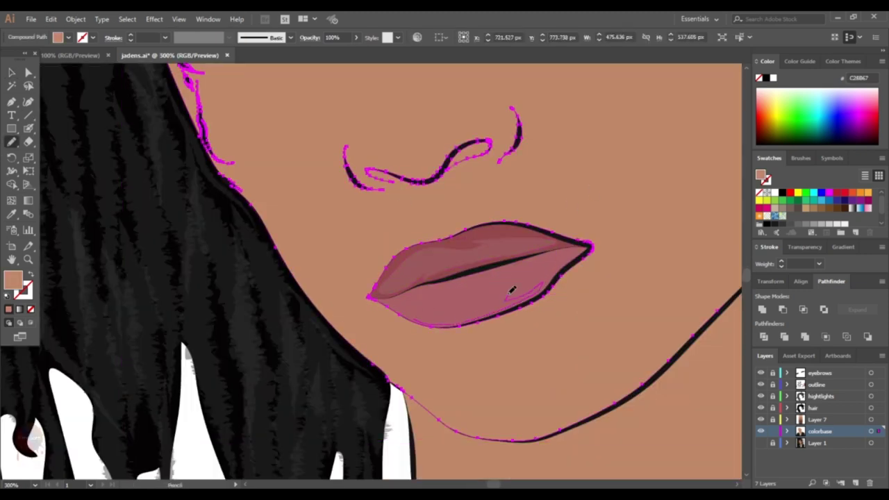
drag(512, 290, 389, 308)
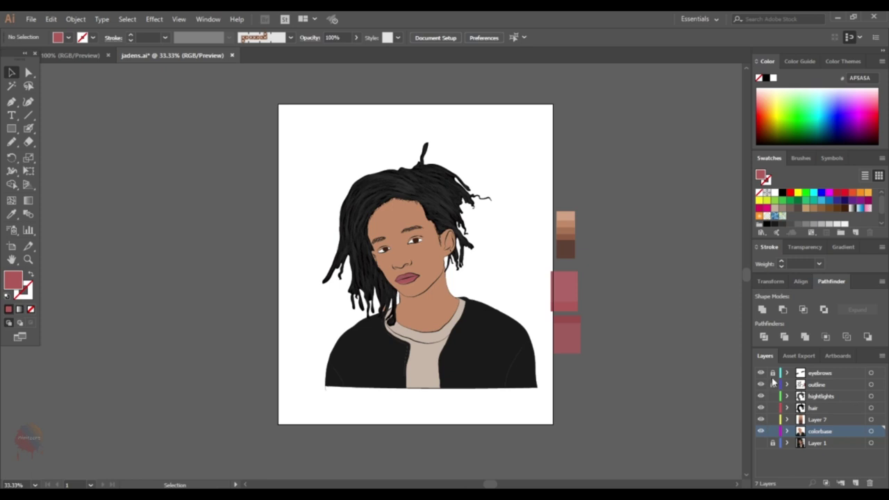
Step: Add a small pink pencil stroke on the lips and toggle the colorbase layer to check shading
key(n)
key(ctrl+equal)
key(ctrl+equal)
key(ctrl+equal)
mouse_move(373, 448)
mouse_down()
mouse_move(411, 379)
mouse_move(375, 445)
mouse_up()
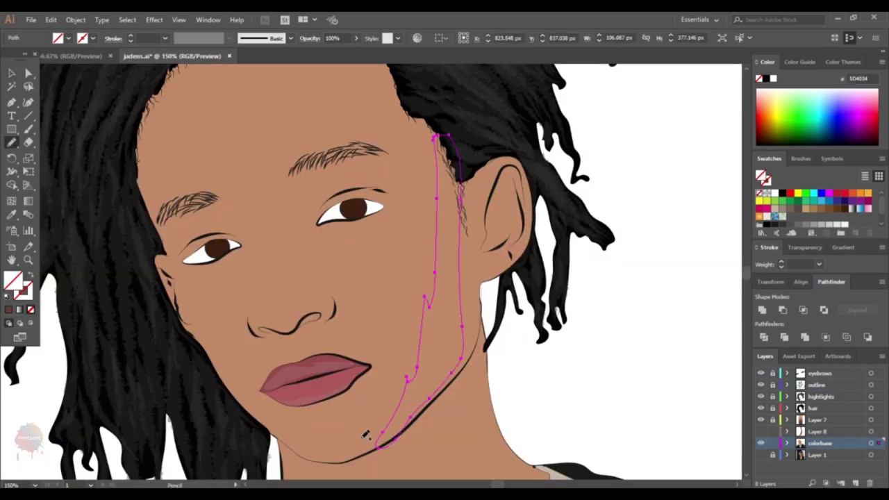
key(ctrl+minus)
key(ctrl+minus)
key(ctrl+minus)
ctrl+click(761, 443)
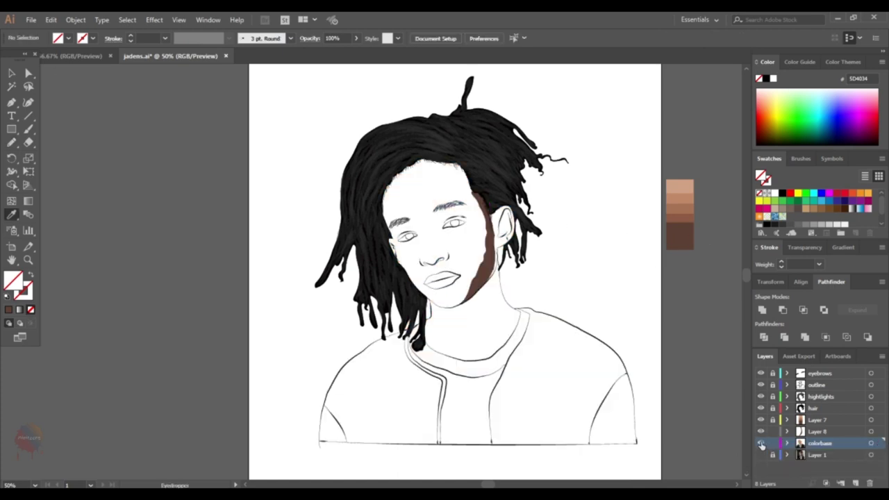
ctrl+click(760, 443)
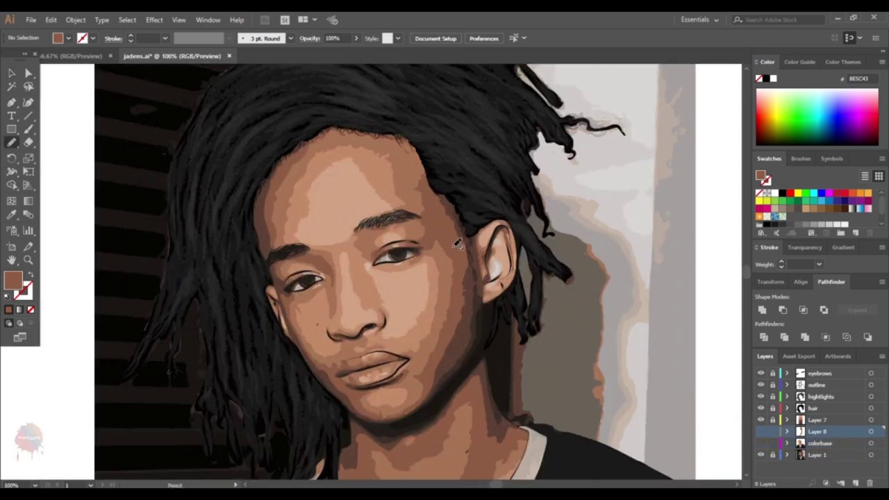
Step: Create Layer 9, draw a shadow shape near the eye, and open its Arrange options
key(ctrl+l)
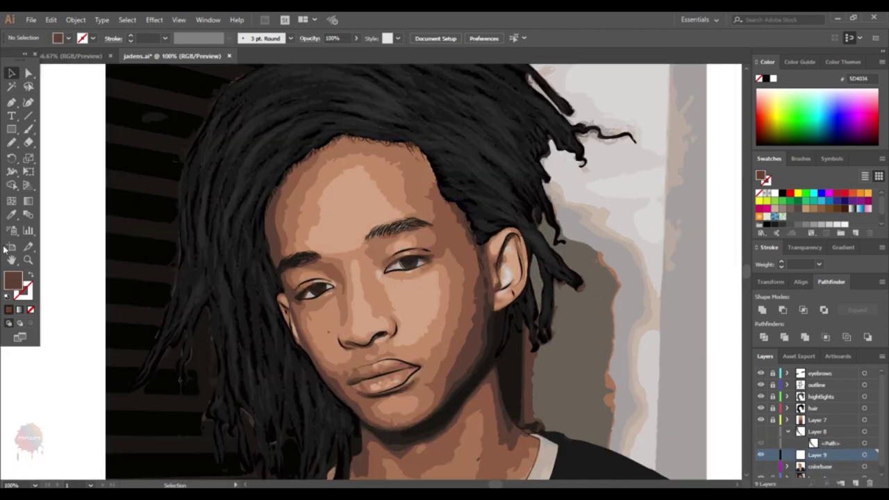
drag(297, 305, 297, 296)
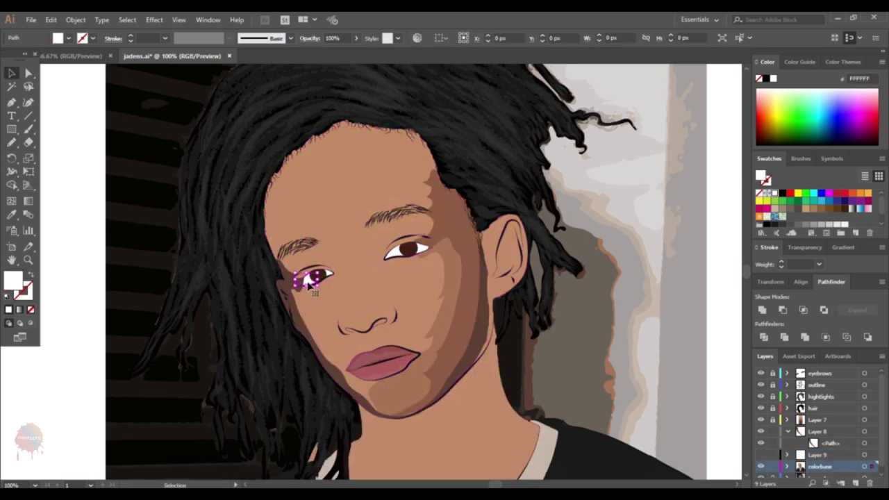
right_click(308, 278)
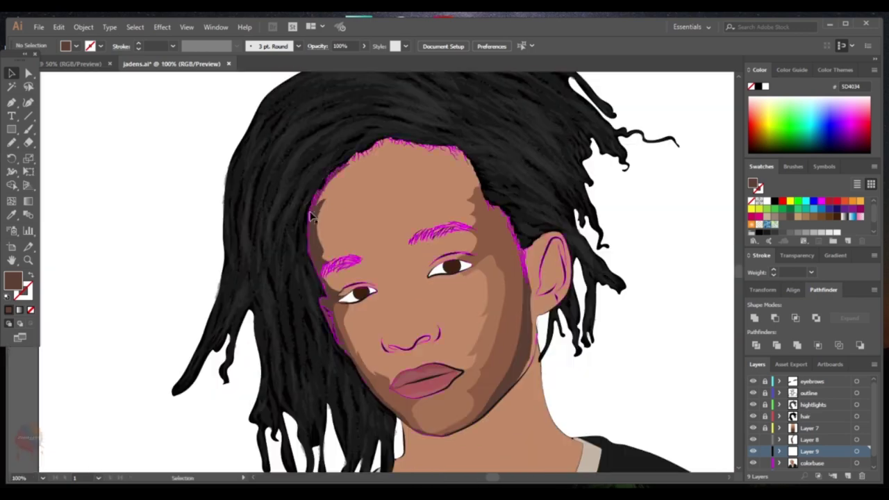
Step: Trace a highlight along the hairline and adjust the forehead shape's arrangement
drag(398, 128, 376, 193)
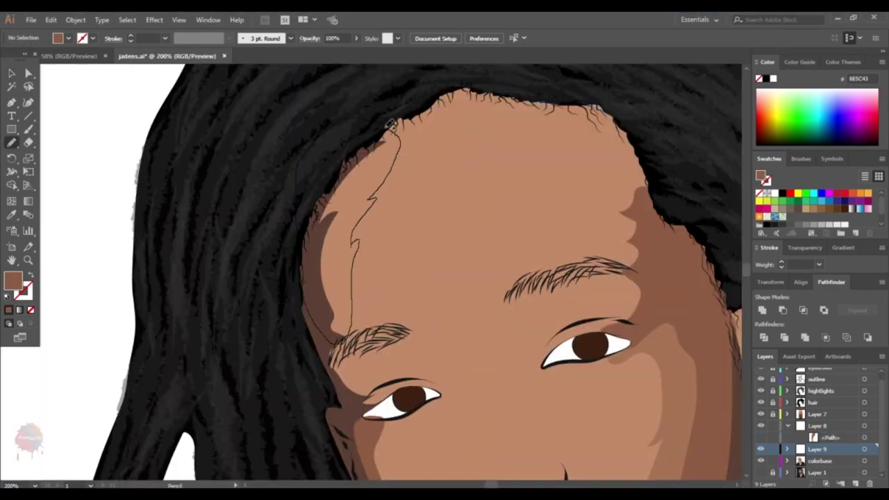
click(329, 260)
right_click(307, 264)
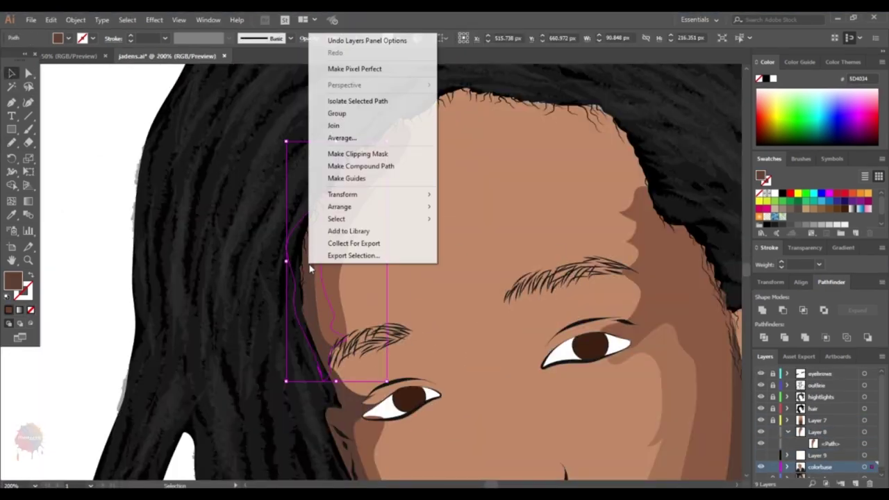
click(412, 209)
drag(816, 450, 820, 467)
right_click(304, 278)
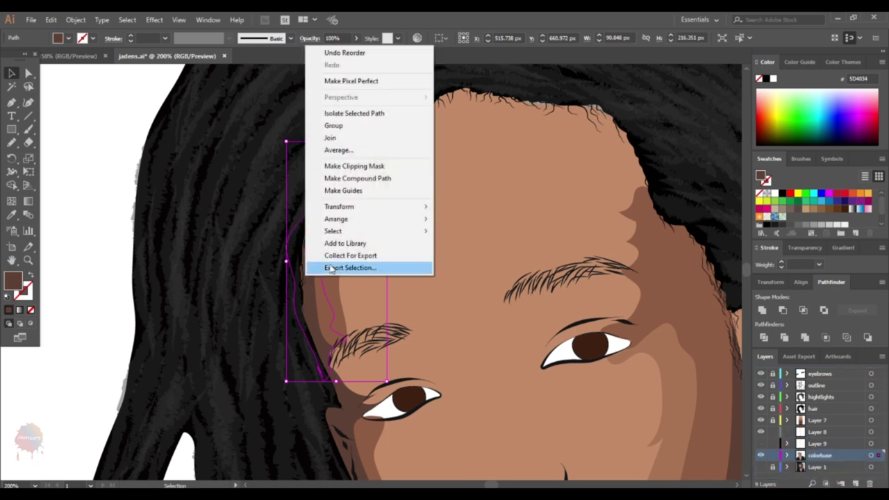
shift+click(457, 242)
click(94, 183)
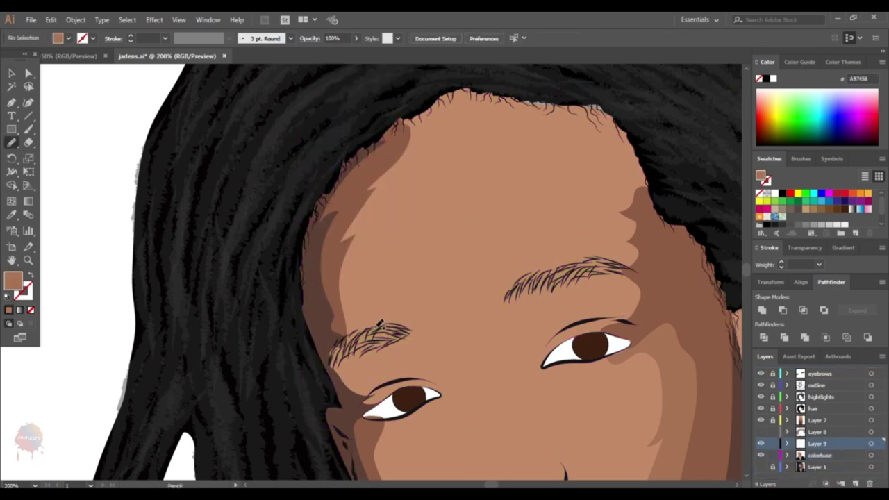
Step: Pencil the forehead highlight shape and send it backward behind the eyebrows
drag(351, 246, 375, 160)
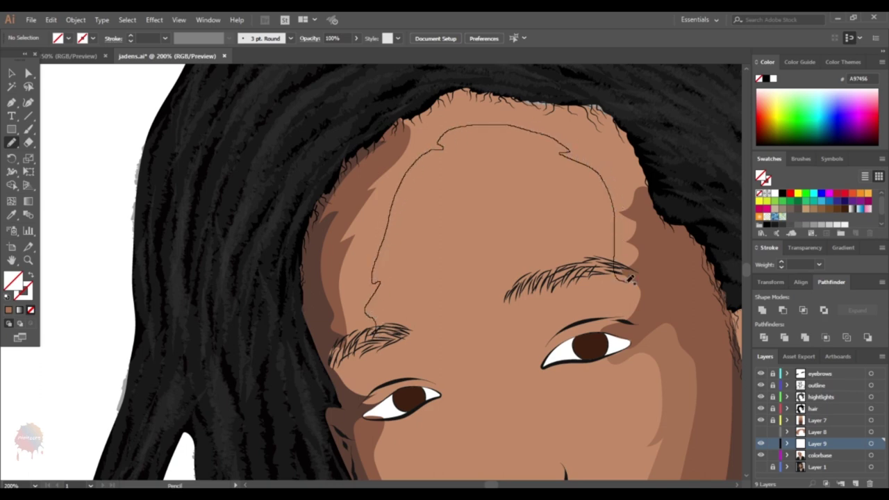
drag(629, 279, 624, 280)
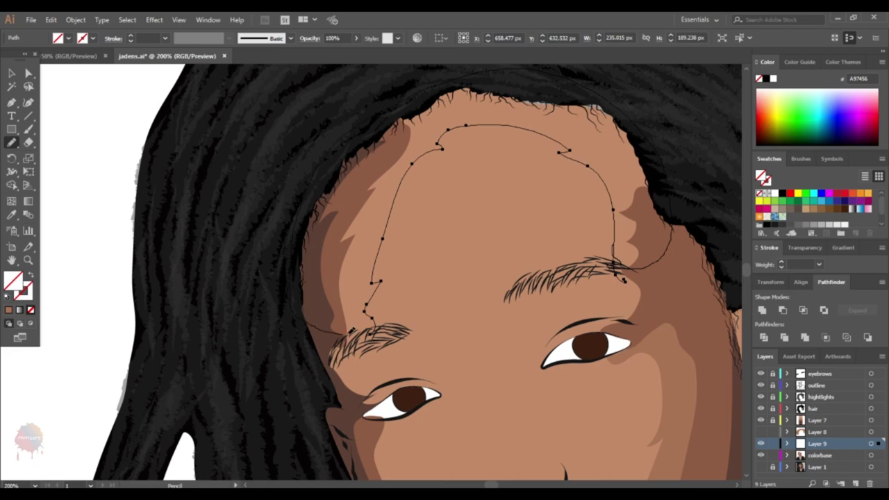
click(12, 73)
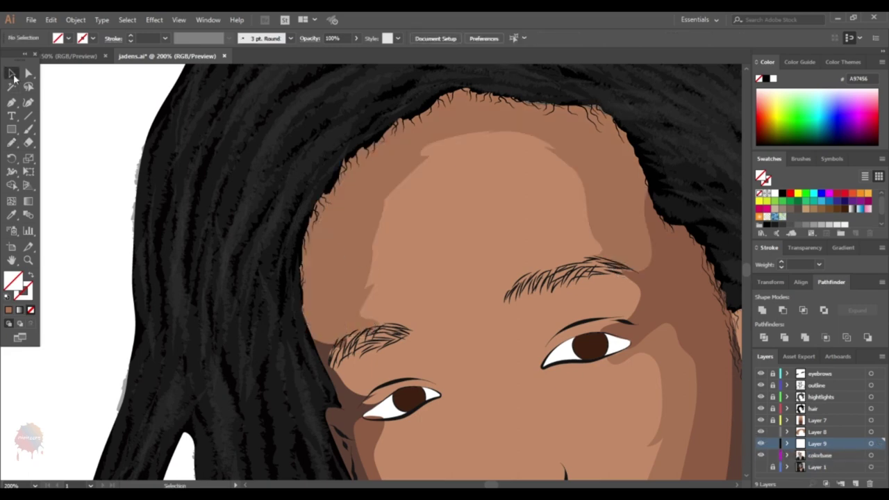
click(335, 261)
right_click(334, 263)
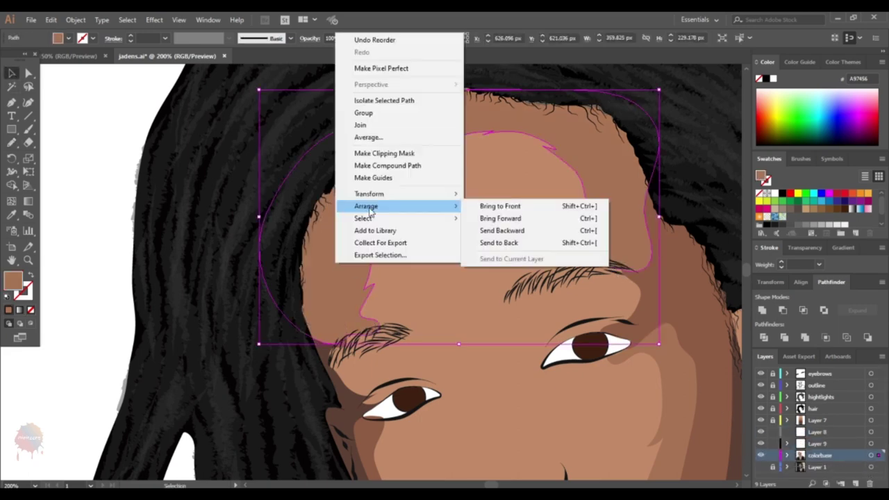
click(489, 202)
right_click(359, 237)
click(512, 421)
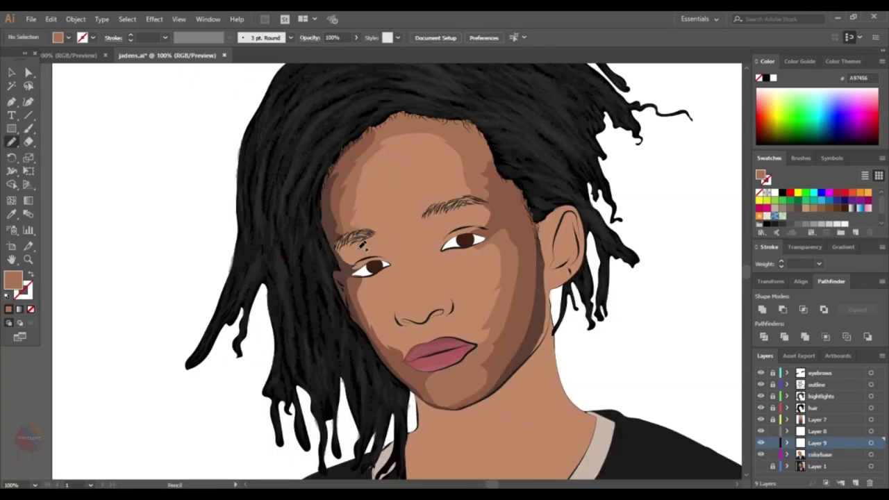
scroll(362, 244, up, 2)
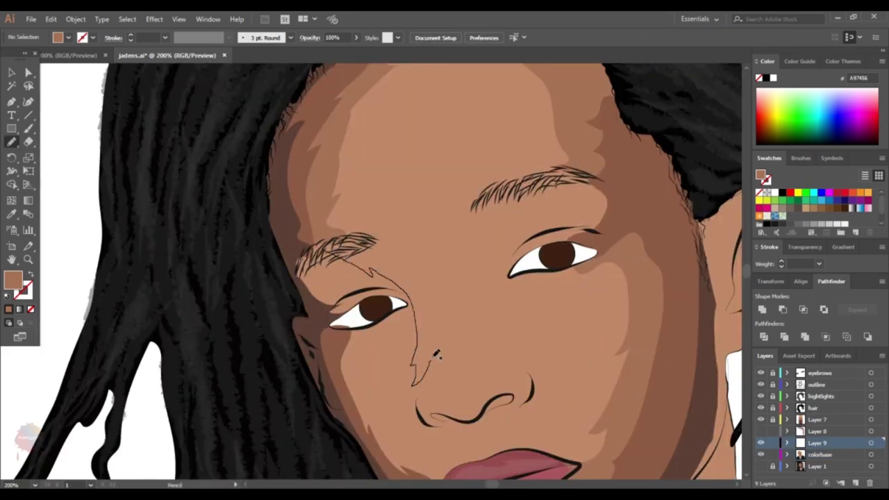
Step: Draw a highlight beside the left eye and bring the eye white to the front
drag(333, 242, 333, 242)
key(v)
scroll(576, 331, down, 3)
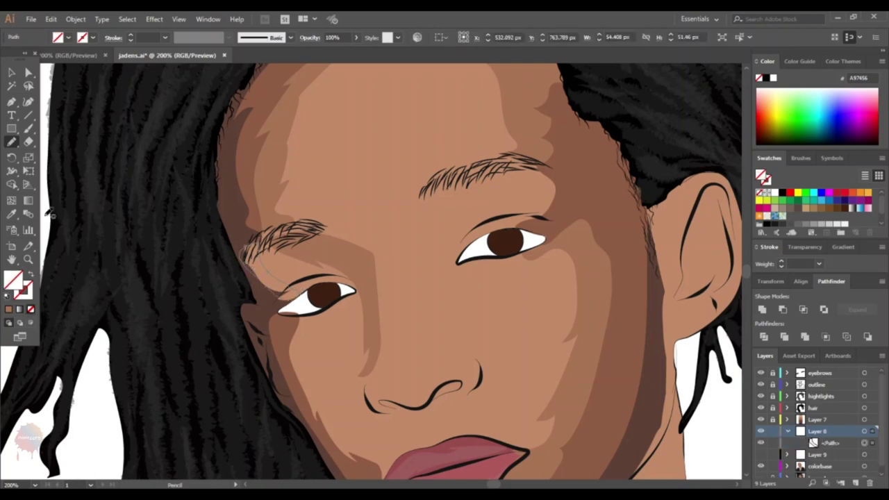
key(v)
right_click(300, 308)
click(472, 252)
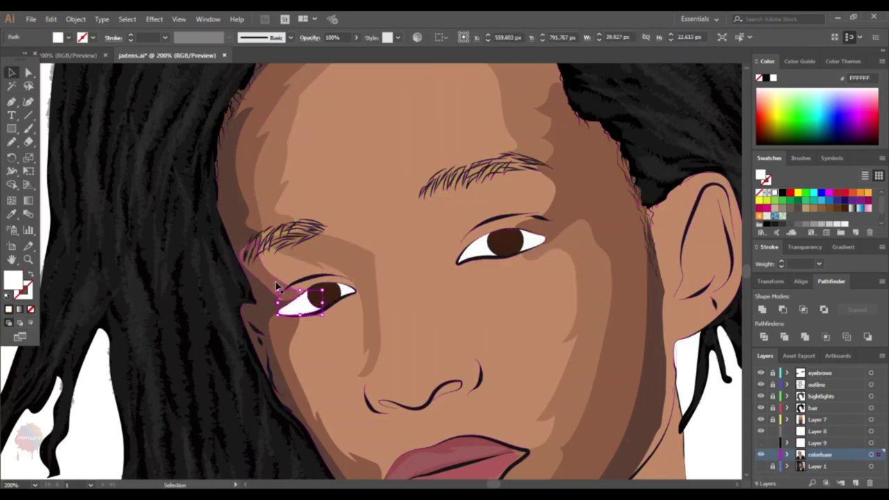
click(216, 282)
drag(238, 240, 338, 343)
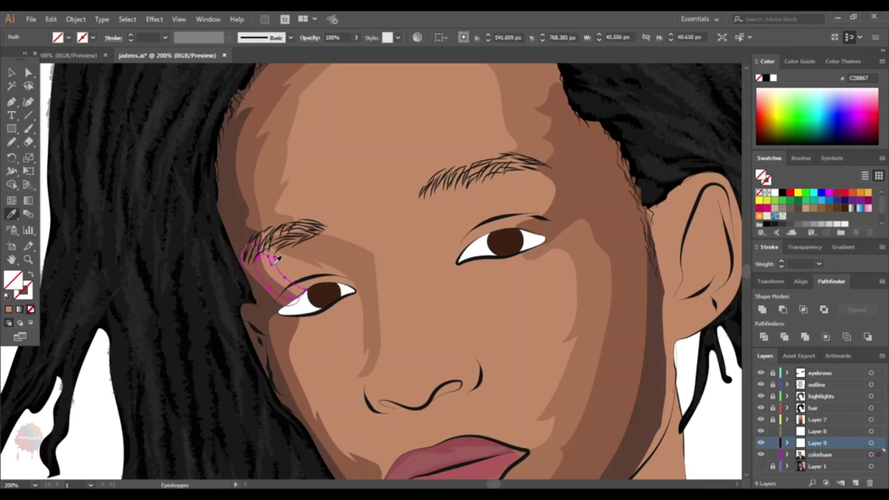
Step: Draw highlight shapes near the left eye and from the eye down to the lips
drag(257, 240, 256, 256)
key(v)
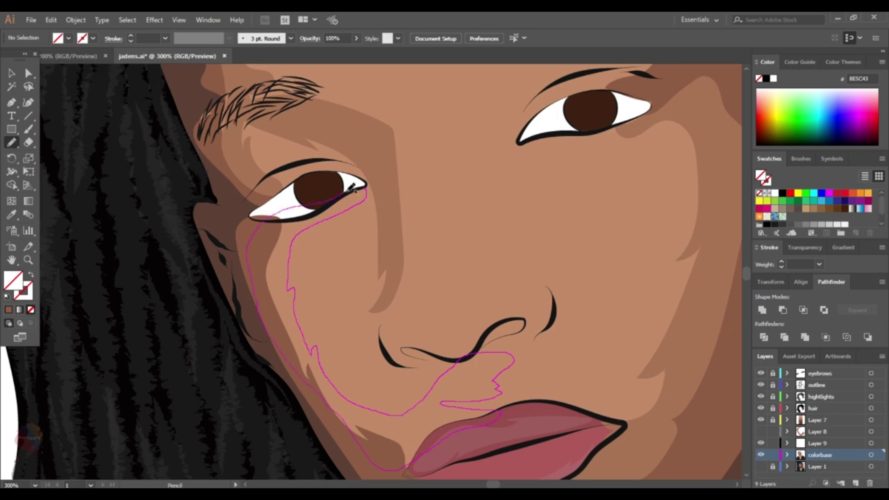
drag(352, 188, 352, 190)
key(v)
click(461, 377)
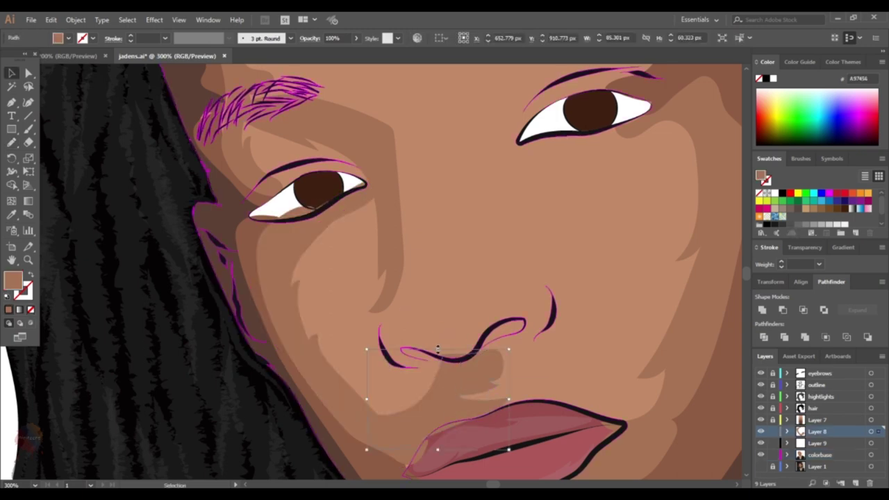
scroll(493, 441, down, 1)
scroll(493, 441, up, 2)
Step: Bring the lips and left eye white in front of the new highlights
right_click(410, 381)
key(Escape)
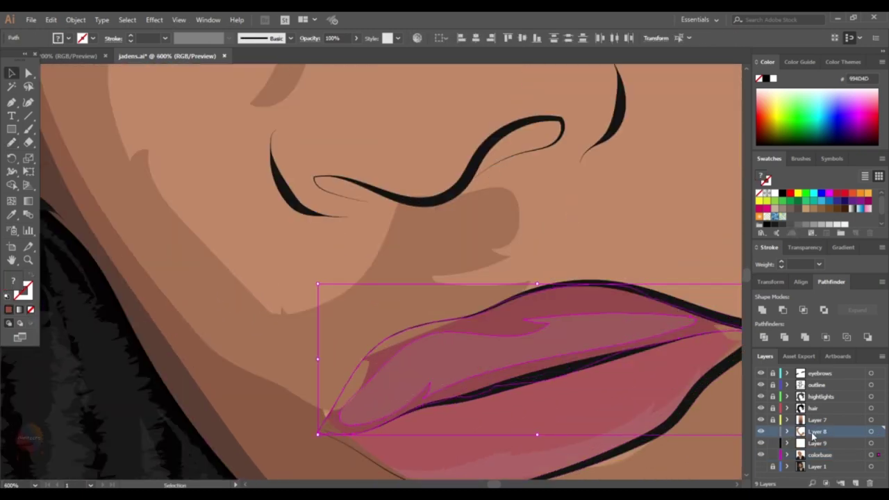
scroll(337, 394, up, 5)
click(306, 240)
right_click(350, 217)
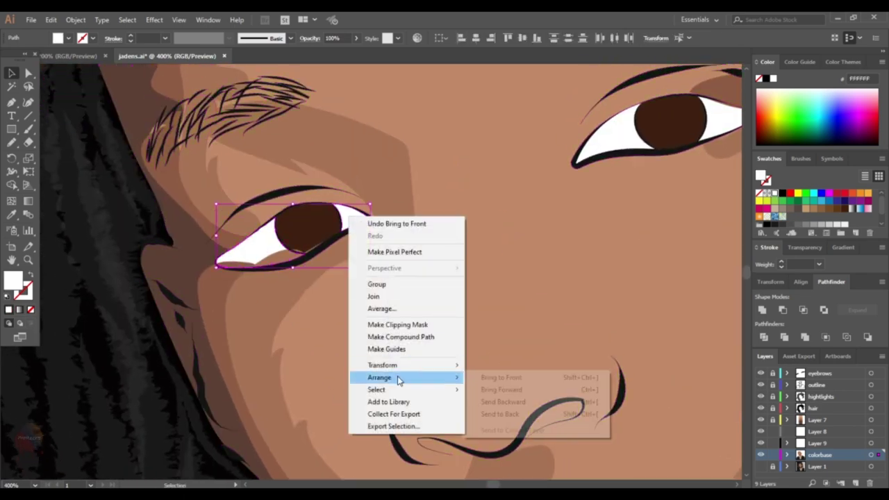
key(Escape)
scroll(521, 328, down, 2)
scroll(521, 329, down, 2)
scroll(484, 372, up, 1)
Step: Bring the face highlight shape to the front and begin a forehead highlight
right_click(484, 372)
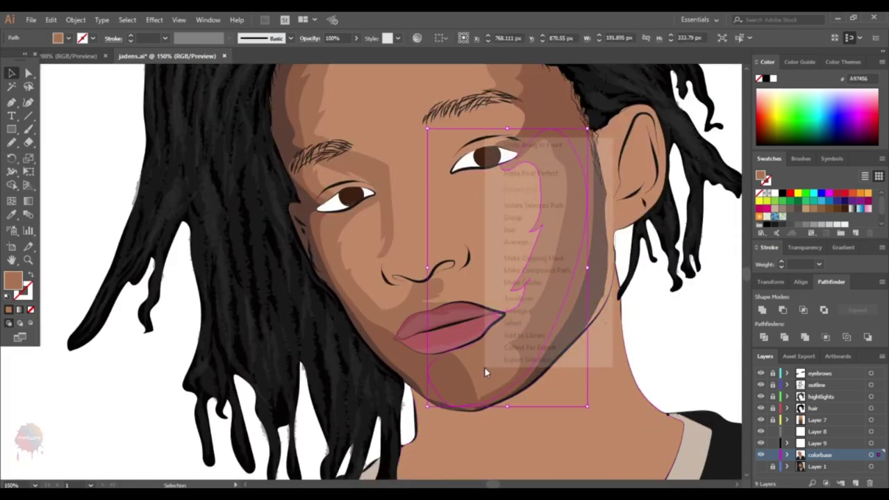
click(649, 309)
right_click(551, 251)
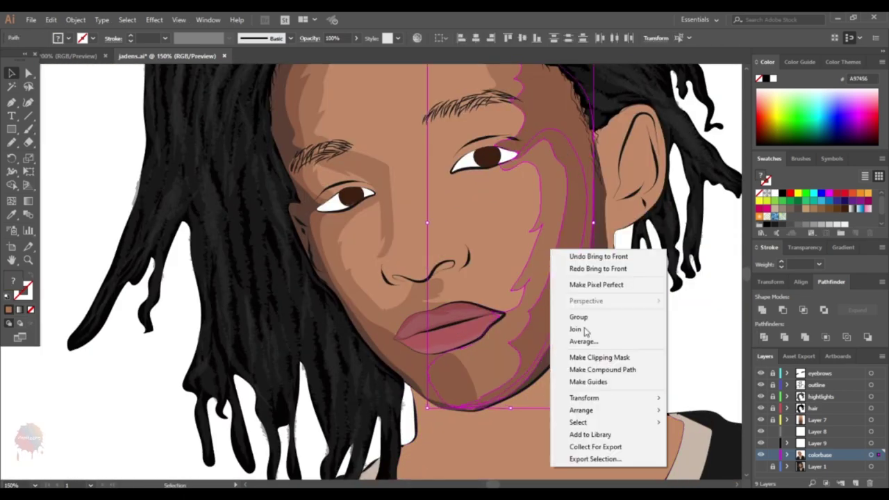
click(584, 332)
scroll(492, 397, up, 1)
scroll(504, 381, up, 3)
key(n)
drag(378, 192, 349, 165)
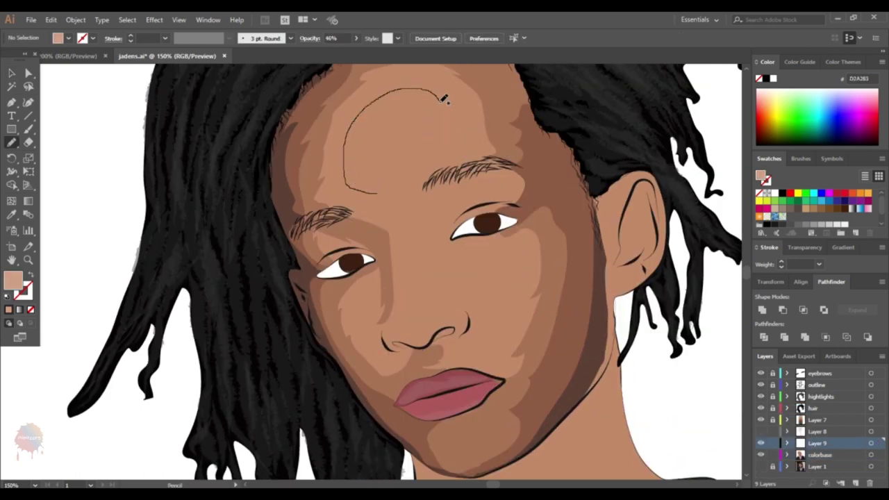
Step: Draw highlight shapes down the forehead along the nose and on the cheek
drag(451, 166, 424, 191)
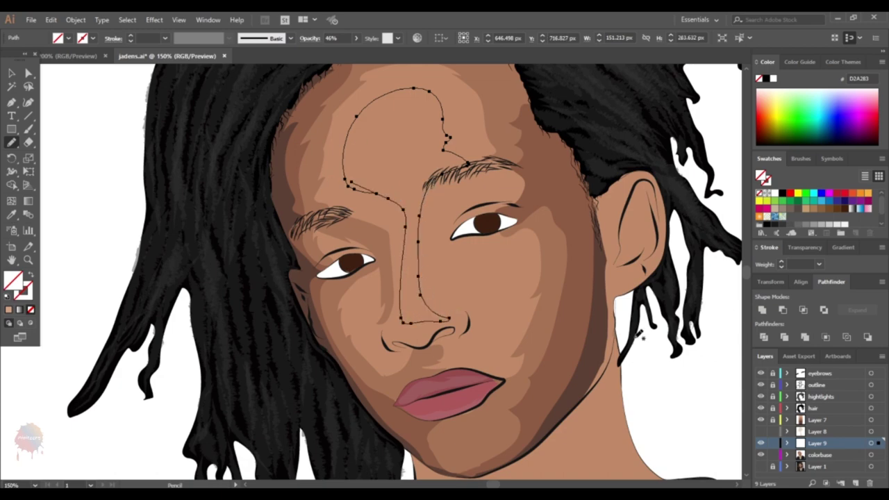
scroll(496, 341, up, 2)
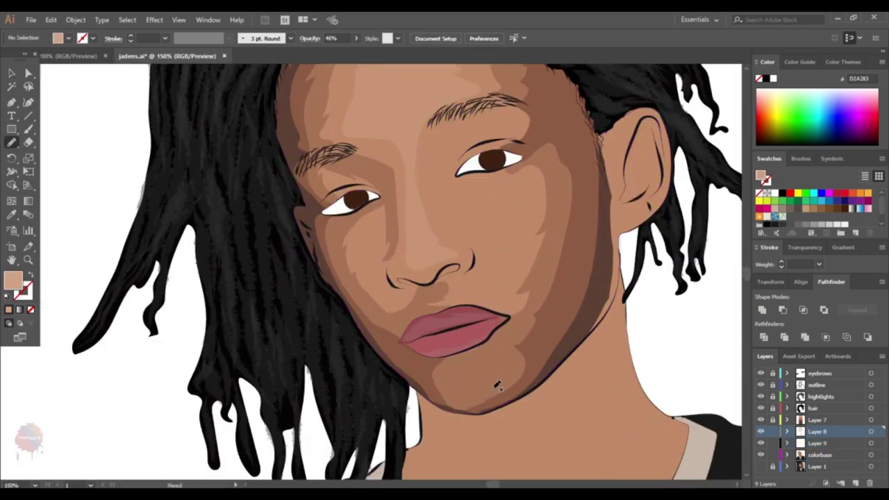
key(n)
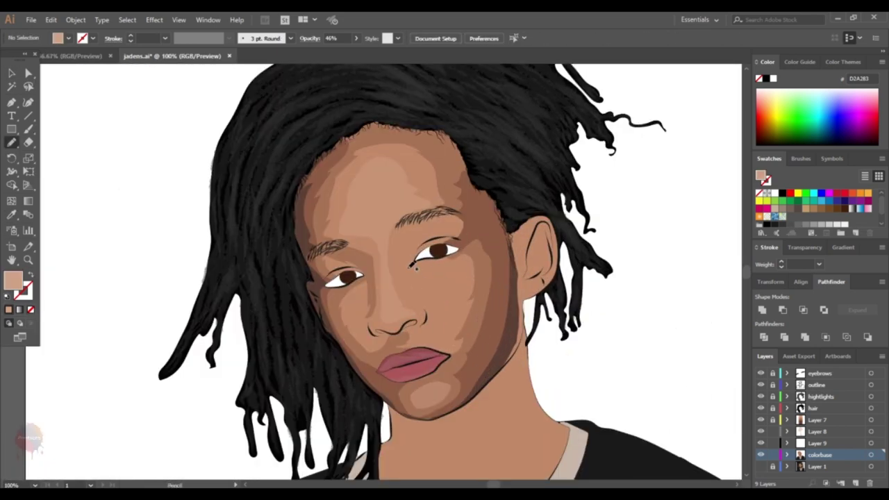
drag(421, 325, 410, 268)
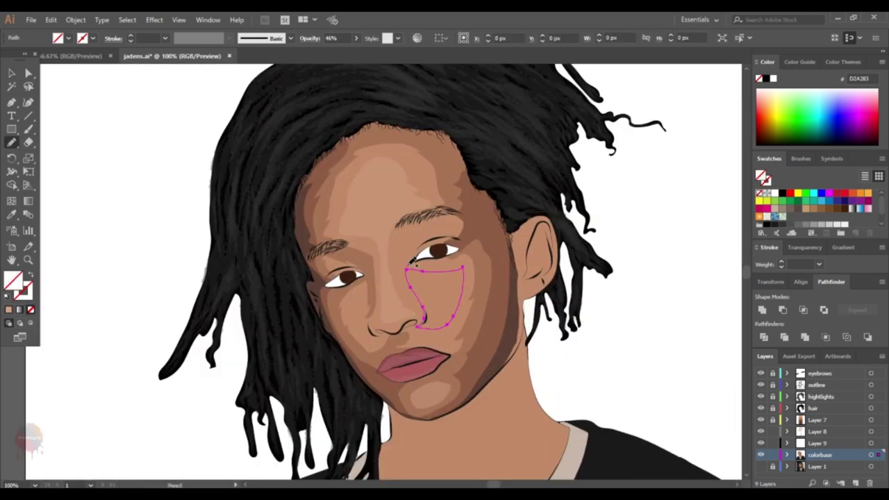
key(v)
key(ctrl+minus)
key(ctrl+minus)
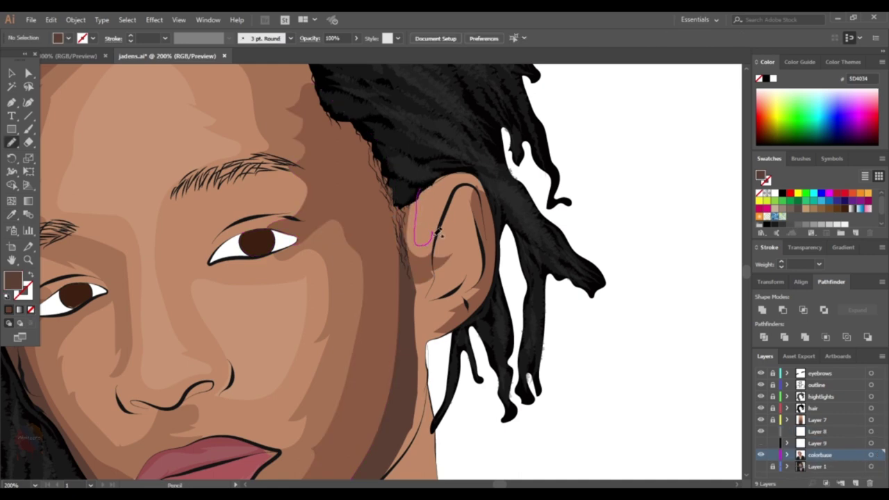
Step: Draw a highlight on the ear top and fill it with the light translucent skin tone
drag(432, 252, 413, 196)
key(n)
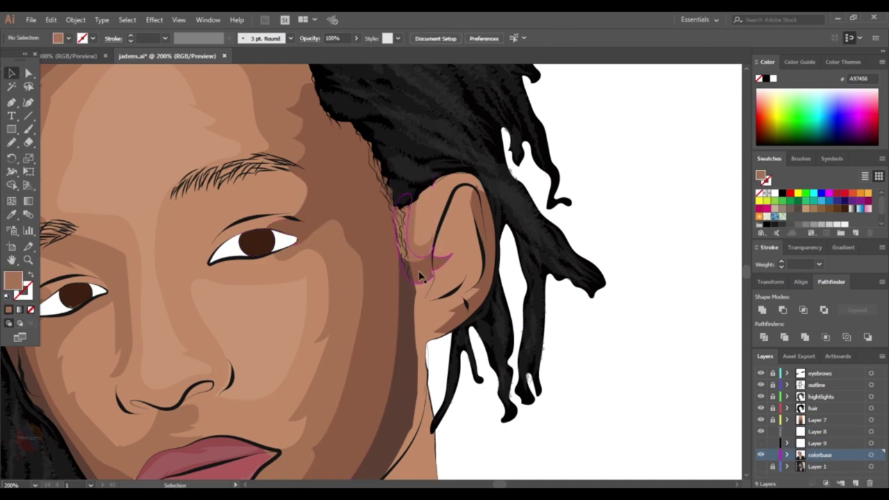
drag(453, 178, 452, 182)
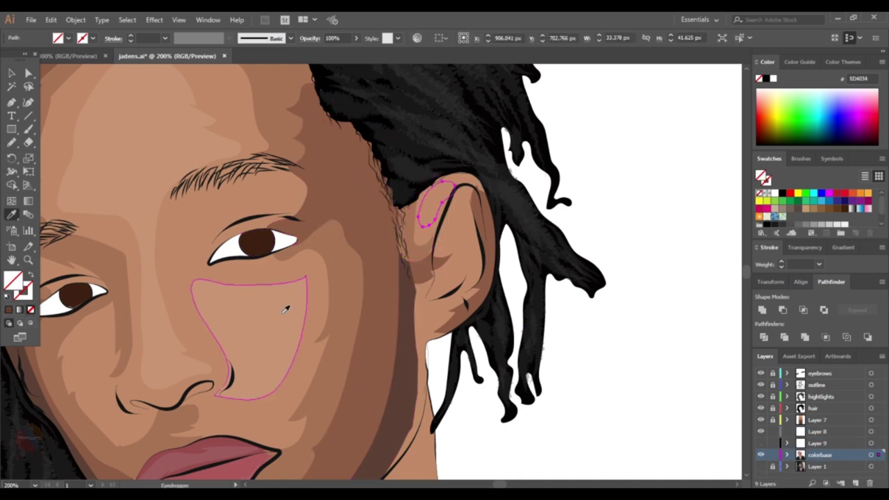
key(v)
click(664, 384)
click(419, 212)
key(ctrl+shift+a)
Step: Add another highlight shape on the upper ear
key(n)
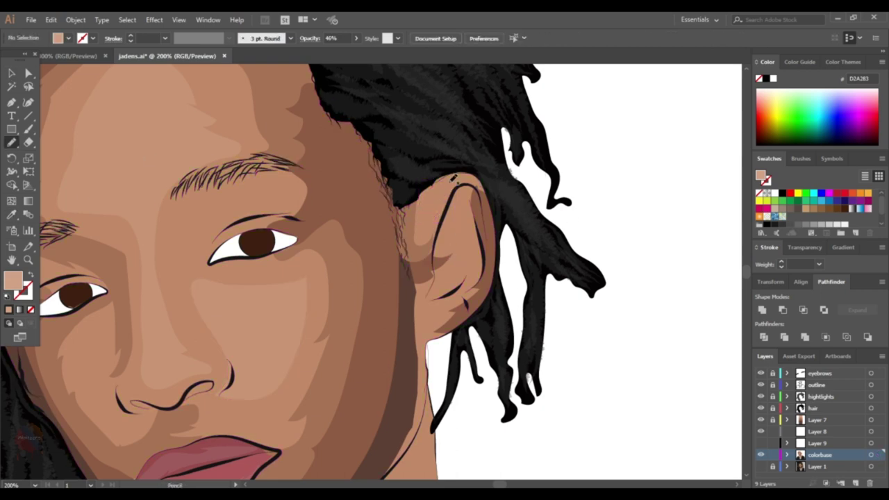
drag(448, 218, 445, 209)
key(v)
click(581, 401)
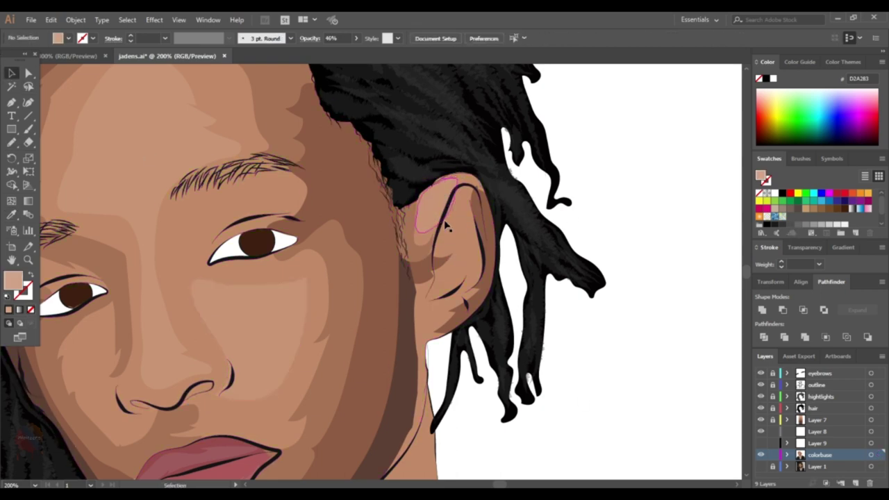
key(ctrl+plus)
Step: Sample a dark brown from the artwork and set it as the jaw shadow fill
key(n)
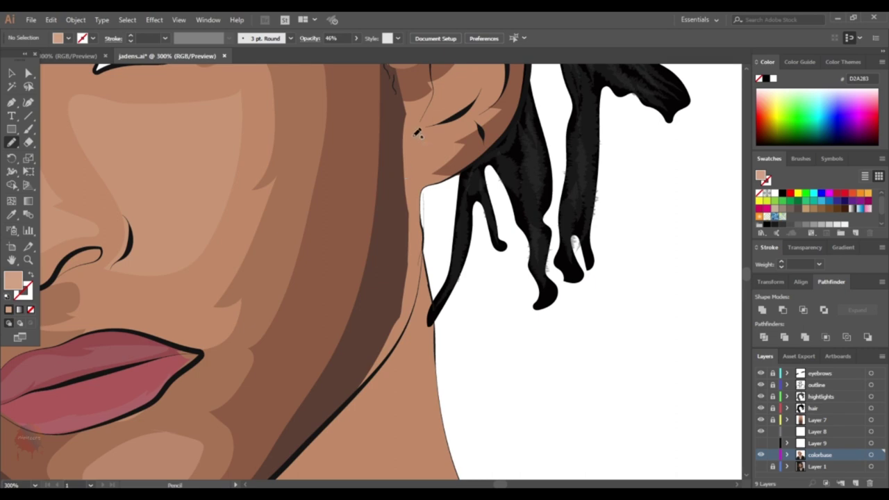
key(i)
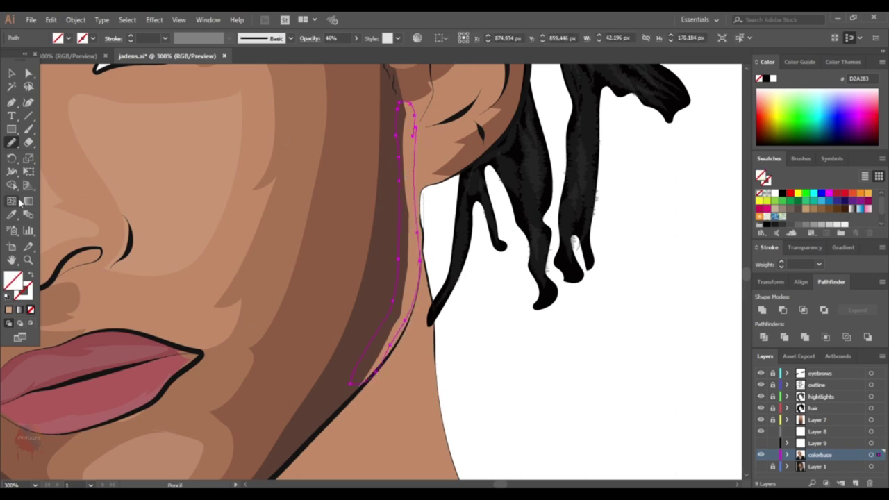
click(326, 139)
double_click(12, 279)
key(Escape)
Step: Draw a shadow shape across the neck and fill it with a sampled skin tone
key(v)
key(ctrl+0)
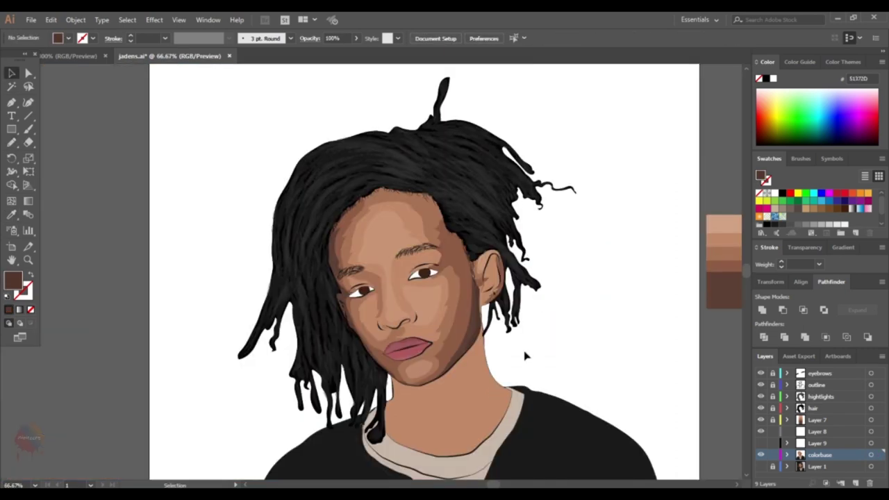
key(ctrl+1)
key(n)
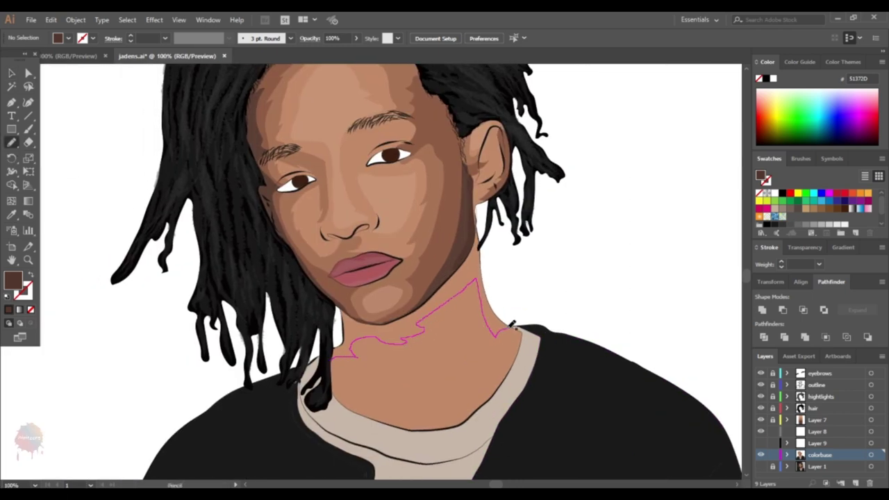
drag(469, 257, 375, 354)
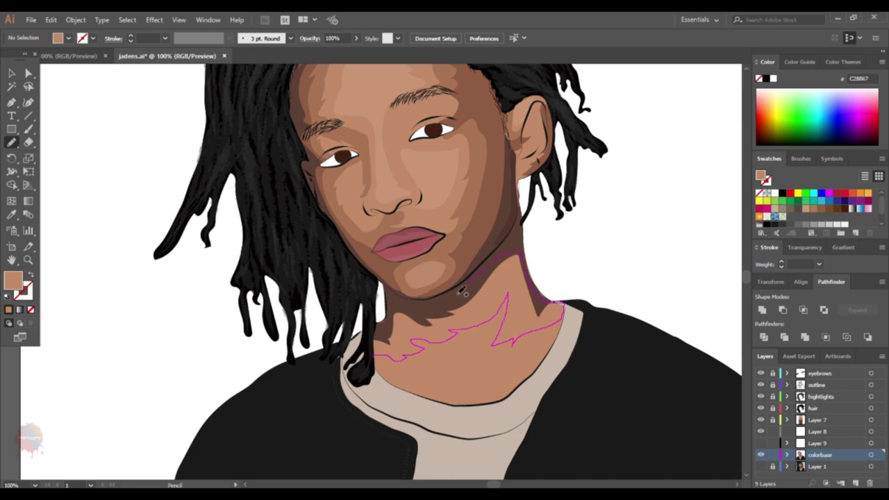
key(i)
click(461, 174)
Step: Send the neck shadow and neck base behind the hair and shirt
key(v)
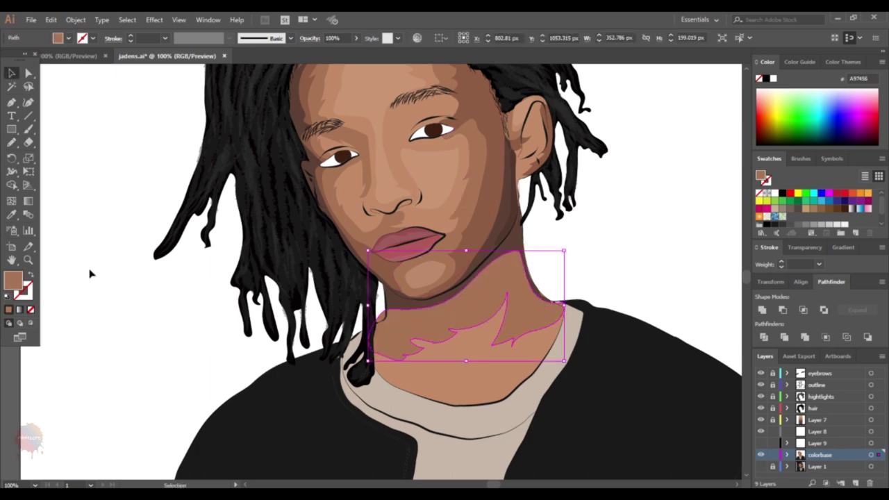
right_click(534, 278)
click(657, 265)
right_click(513, 284)
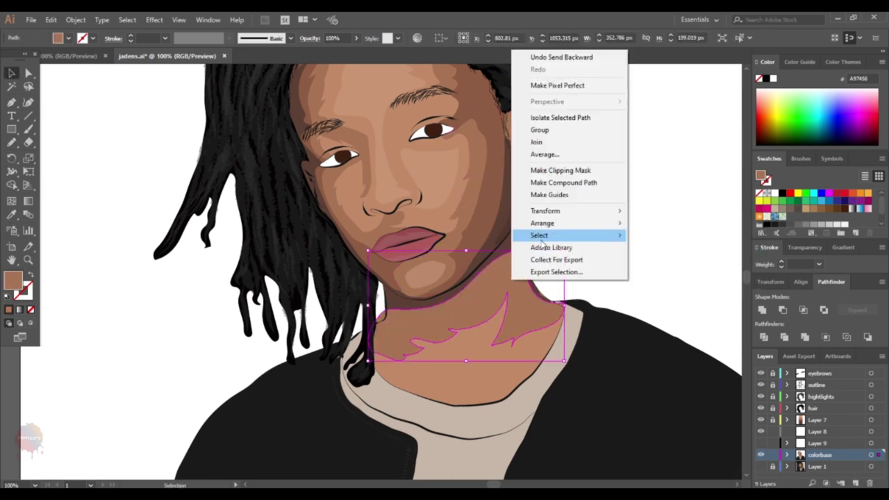
click(668, 260)
click(507, 373)
right_click(506, 373)
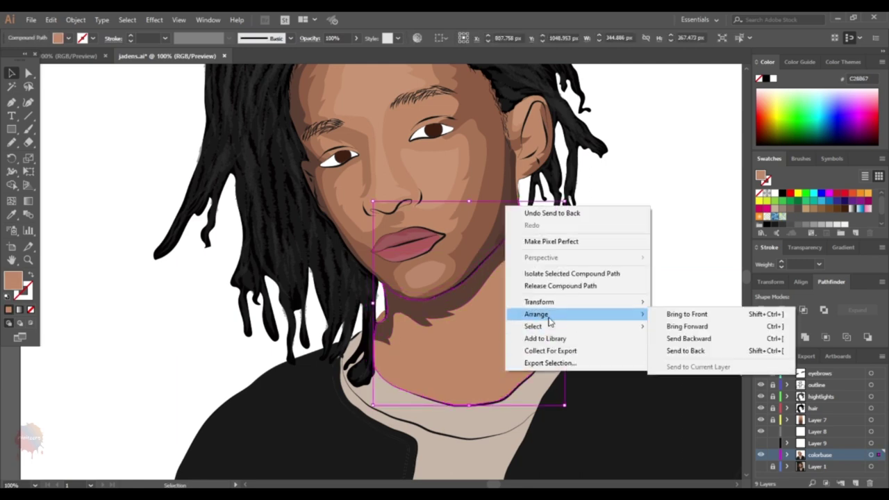
click(104, 231)
Step: Add a light translucent patch above the collar, placed behind the shirt
key(n)
scroll(489, 374, down, 1)
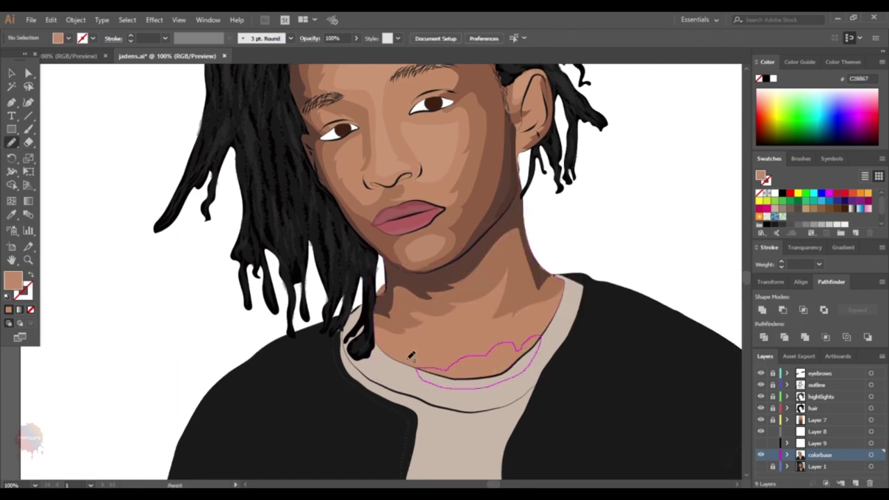
click(12, 215)
click(429, 156)
click(11, 73)
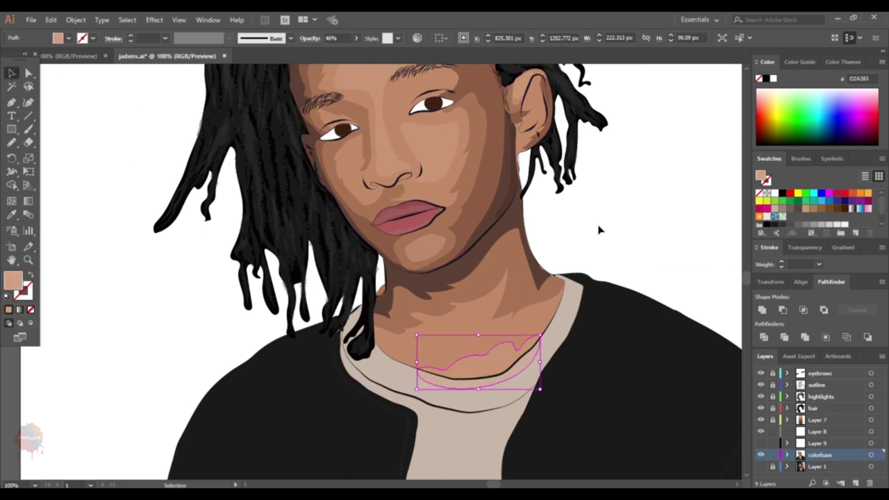
right_click(526, 232)
click(695, 381)
key(ctrl+shift+a)
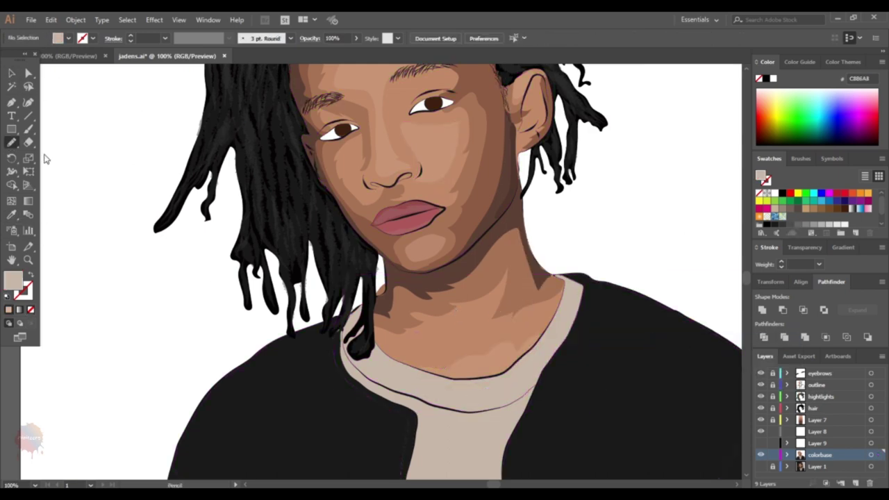
Step: Draw a pale patch along the collar edge and give it a pale beige fill
drag(532, 356, 532, 356)
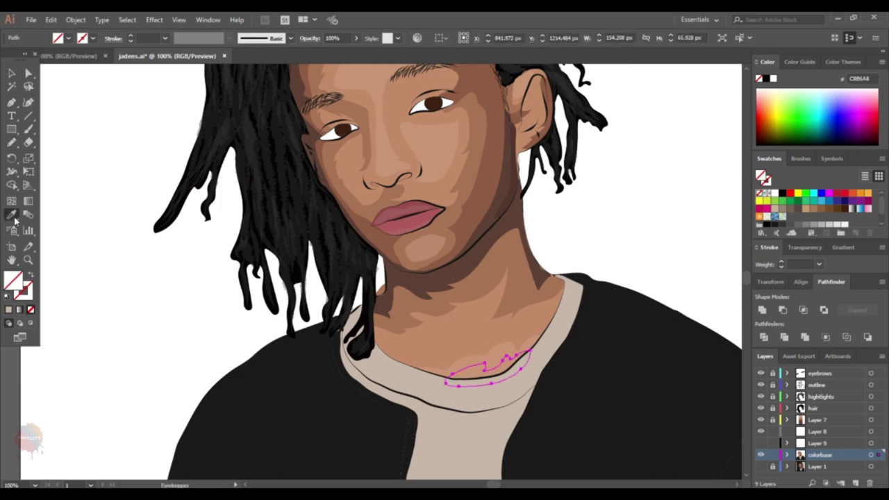
key(i)
click(427, 337)
key(v)
double_click(14, 280)
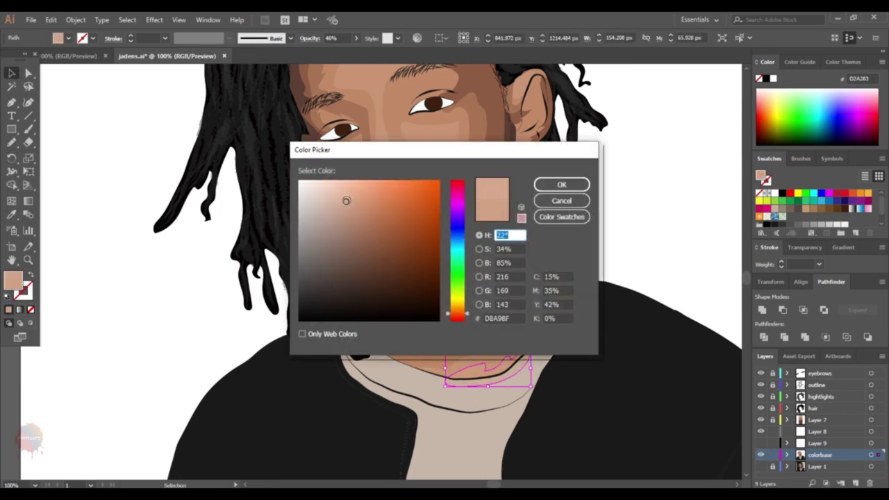
click(576, 185)
click(643, 242)
key(ctrl+minus)
key(ctrl+minus)
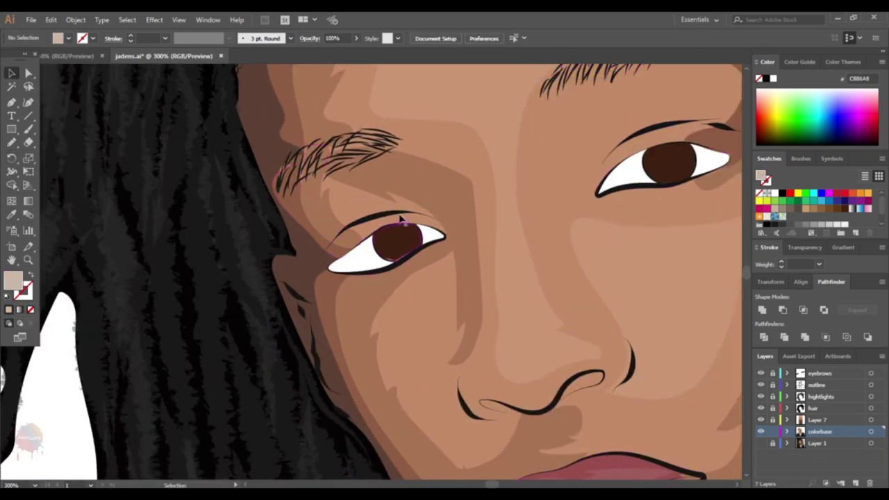
click(397, 242)
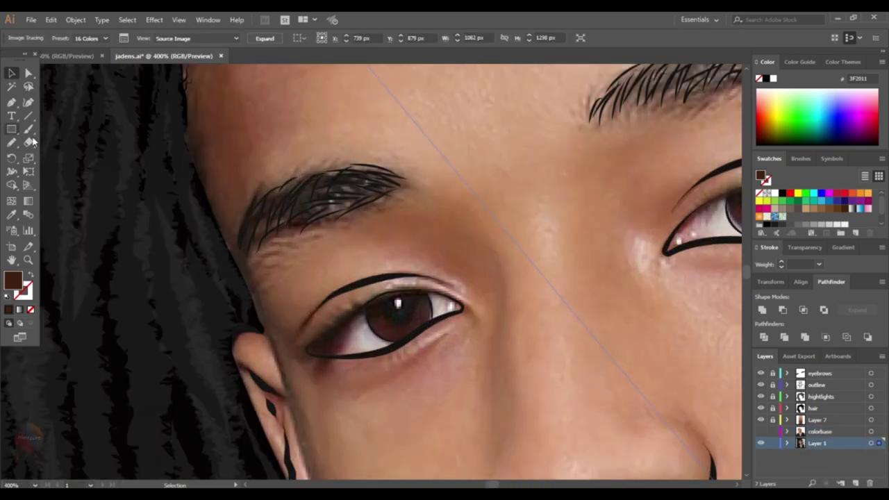
Step: Draw a circle over the left iris and fill it near-black as the pupil
click(56, 154)
mouse_move(383, 295)
mouse_down()
mouse_move(413, 324)
mouse_move(416, 291)
mouse_up()
click(29, 309)
double_click(12, 280)
click(560, 185)
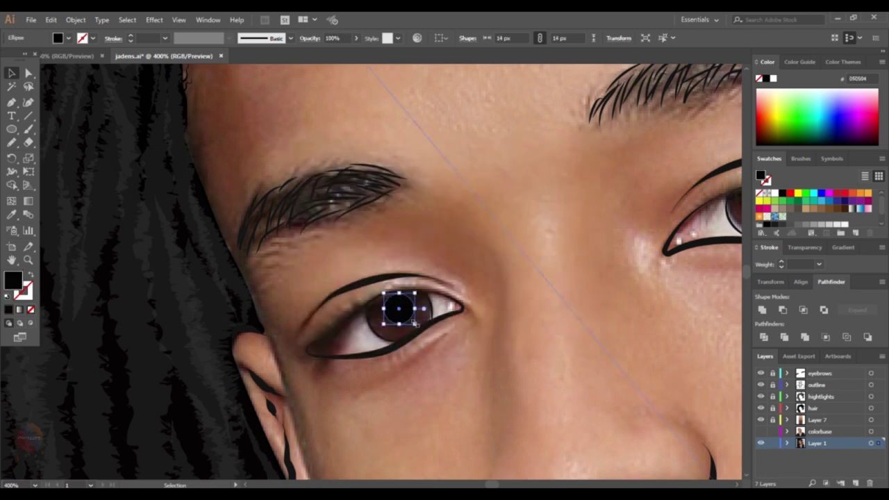
drag(404, 306, 410, 304)
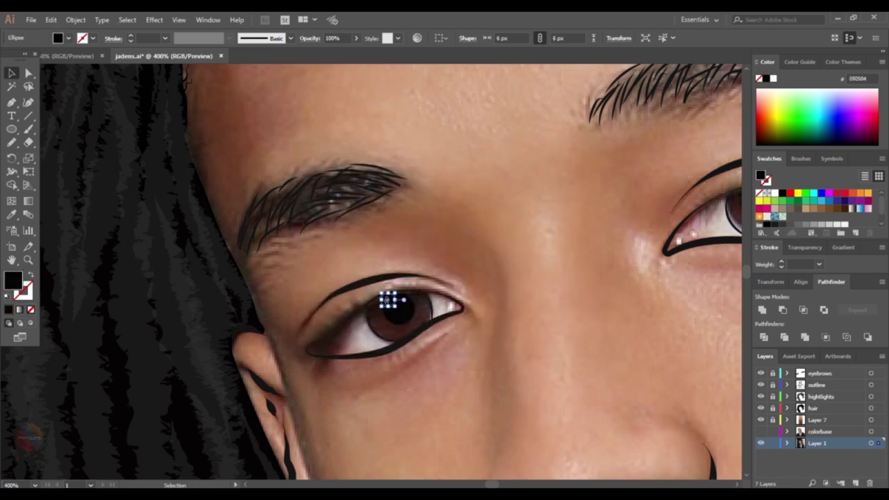
Step: Give the small catchlight circle an off-white F2F2F2 fill
scroll(409, 305, up, 3)
double_click(12, 280)
click(299, 186)
click(561, 184)
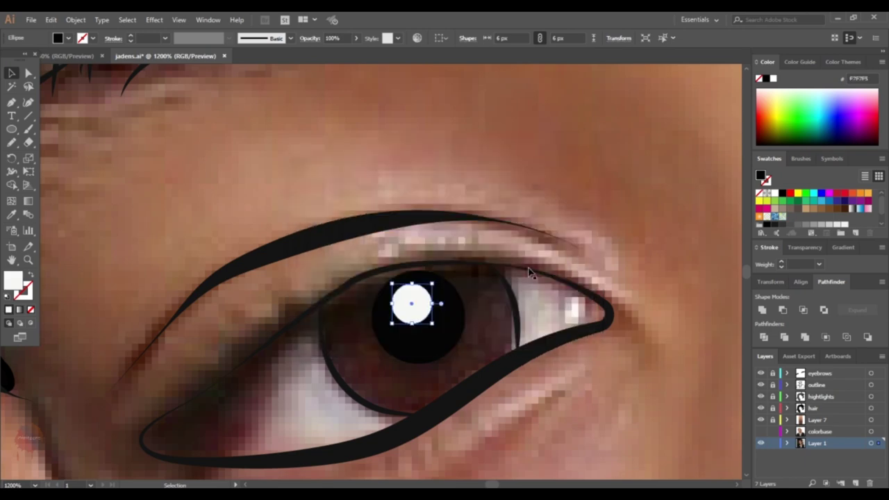
double_click(13, 280)
click(562, 183)
scroll(526, 341, down, 2)
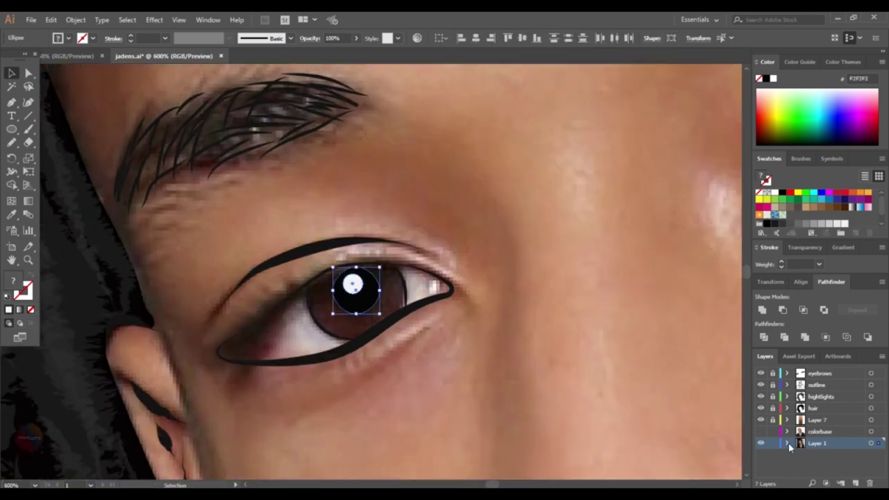
Step: Cut the pupil and catchlight out of the reference photo layer
click(787, 443)
key(Delete)
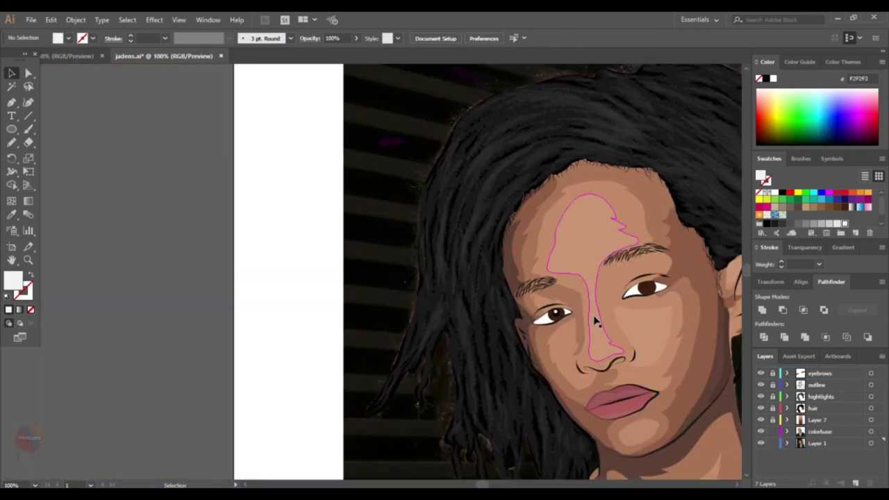
scroll(386, 312, up, 3)
scroll(387, 314, up, 3)
click(411, 366)
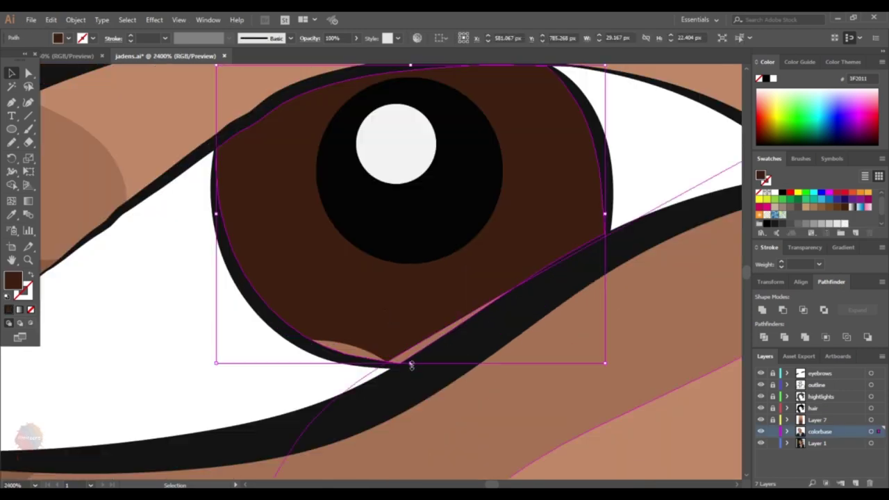
right_click(377, 272)
key(Escape)
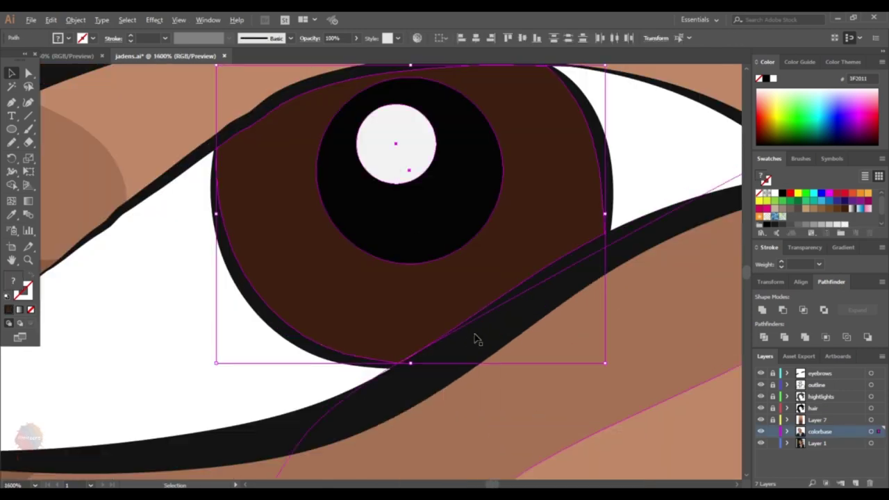
Step: Paste the pupil and catchlight onto the right eye's iris
scroll(477, 337, down, 6)
drag(518, 285, 298, 292)
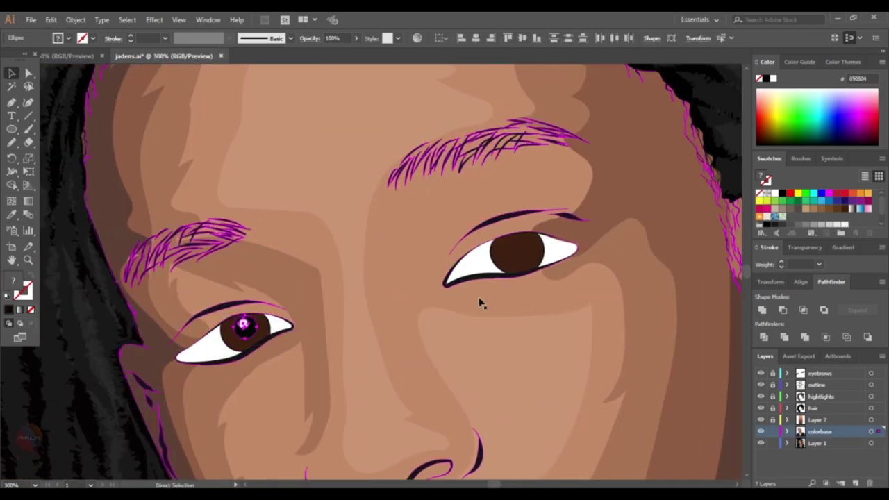
scroll(478, 301, up, 1)
click(496, 256)
key(ctrl+v)
mouse_move(373, 272)
mouse_down()
mouse_move(488, 249)
mouse_move(472, 251)
mouse_up()
scroll(486, 250, up, 1)
key(ctrl+shift+a)
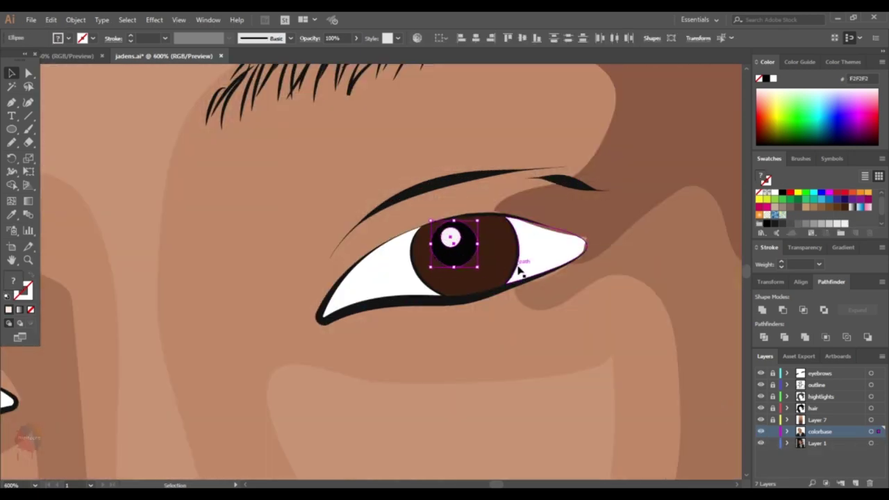
key(ctrl+0)
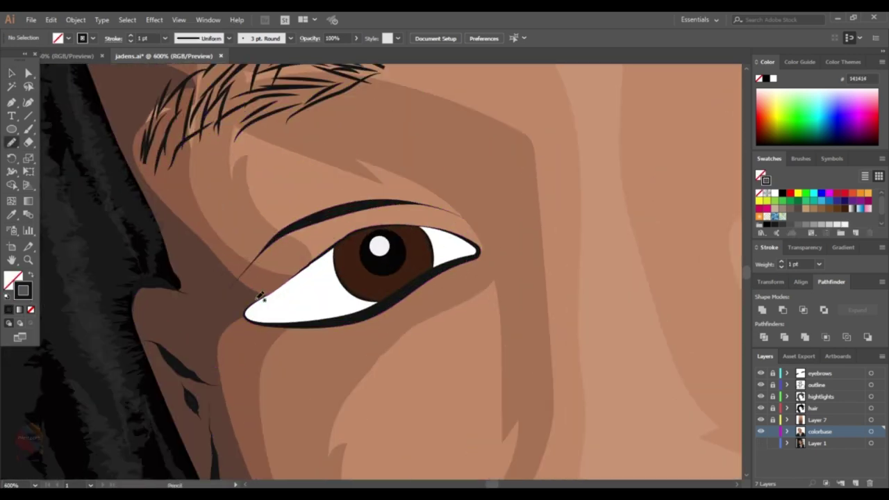
Step: Set a thin black tapered stroke and draw several upper lashes, undoing a misplaced one
click(229, 38)
click(192, 60)
click(164, 38)
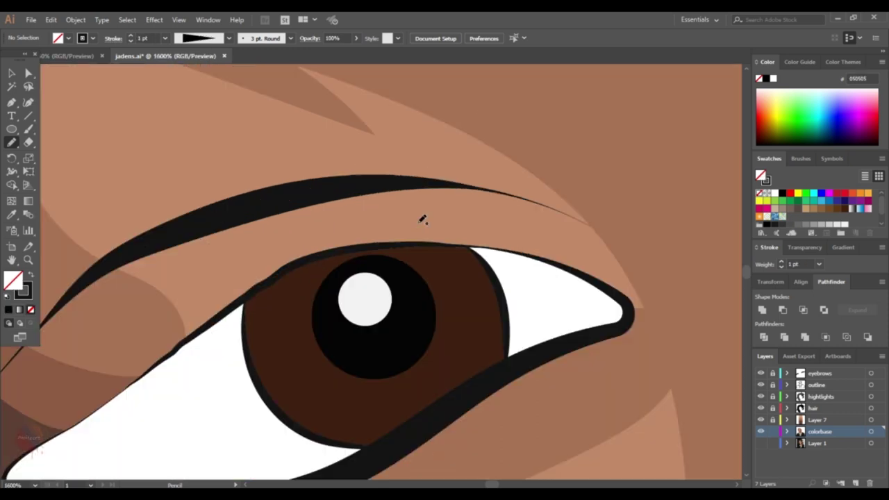
drag(422, 241, 426, 202)
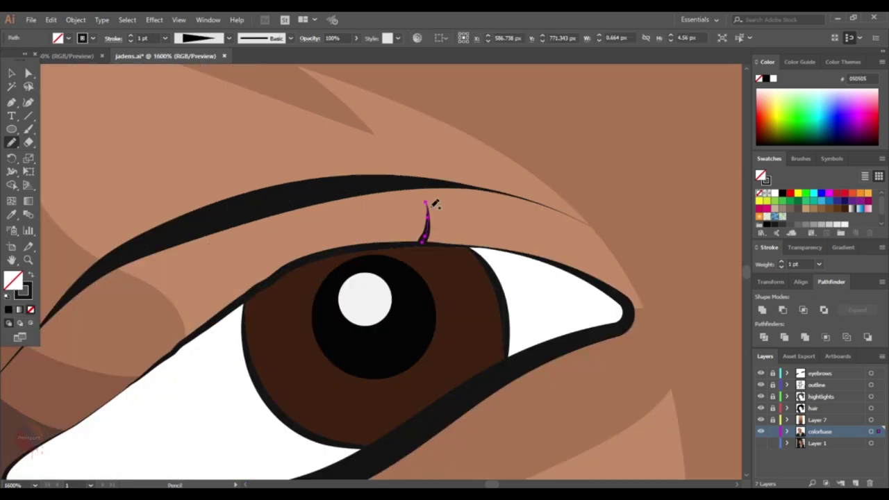
drag(426, 240, 548, 188)
drag(354, 226, 402, 239)
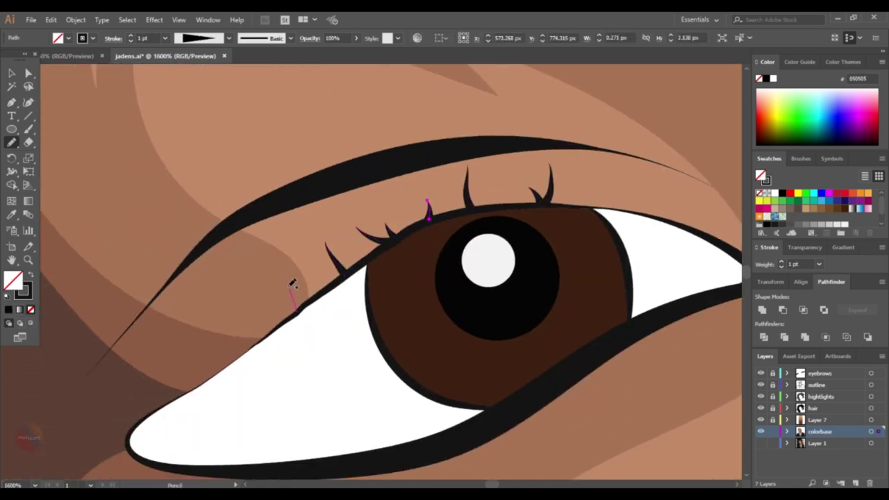
drag(292, 285, 276, 275)
mouse_move(278, 322)
mouse_down()
mouse_move(333, 292)
mouse_move(321, 310)
mouse_up()
key(ctrl+z)
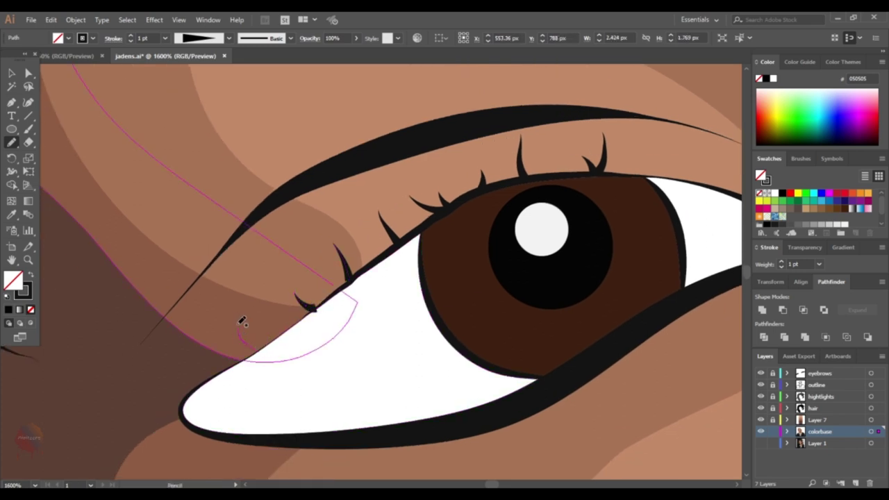
Step: Zoom out and select the eye-white and brown skin-shadow shapes around the eye
key(ctrl+minus)
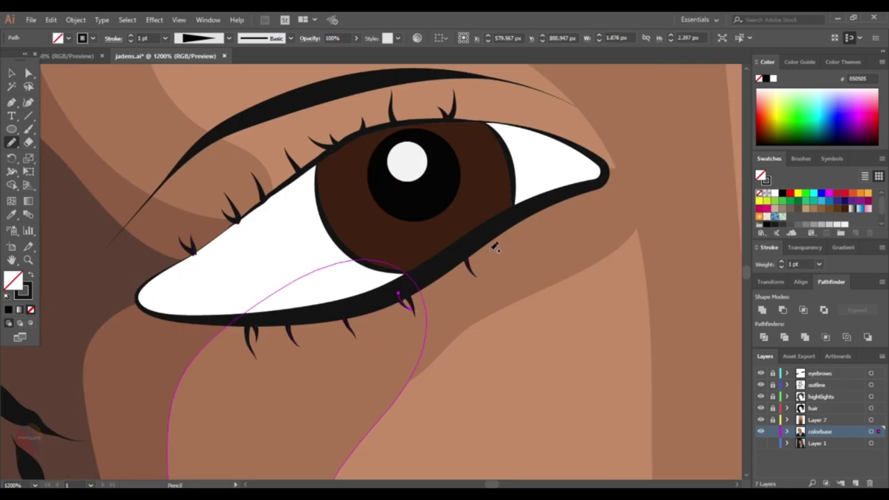
scroll(363, 332, down, 5)
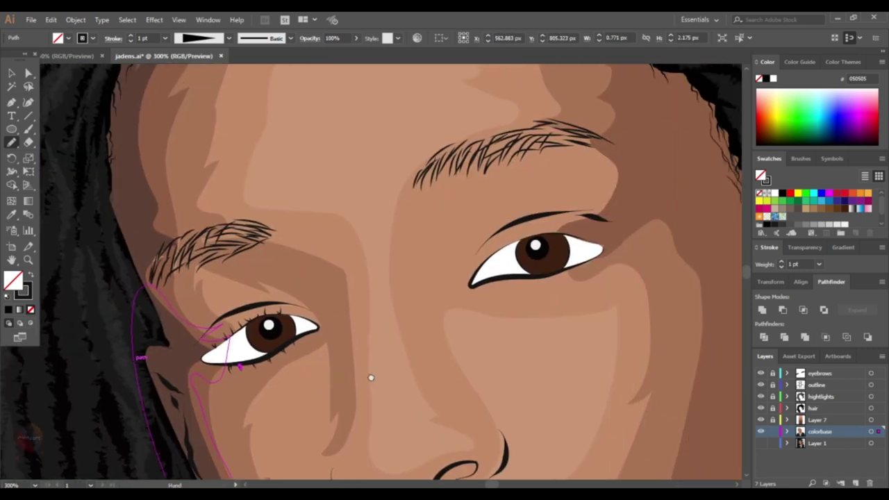
scroll(542, 214, up, 3)
scroll(528, 233, up, 2)
key(v)
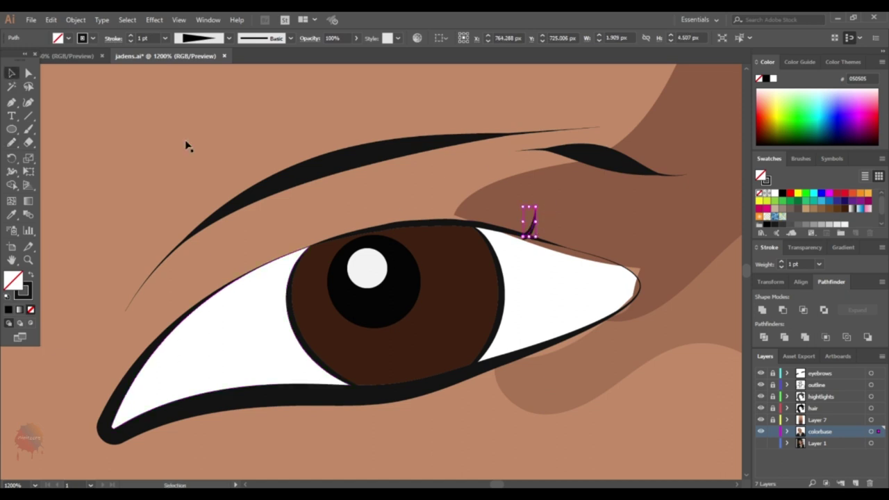
right_click(591, 293)
click(720, 239)
click(579, 341)
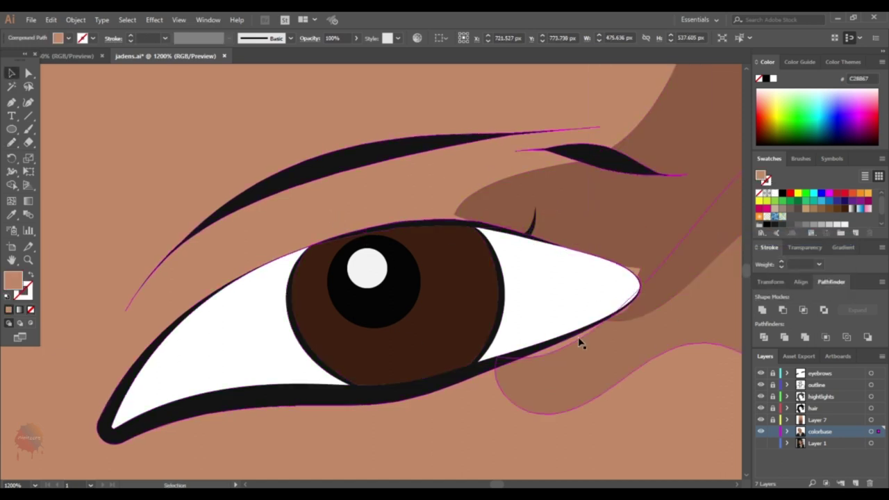
Step: Check the iris stacking order and select the lower shadow and skin shapes
key(a)
click(488, 302)
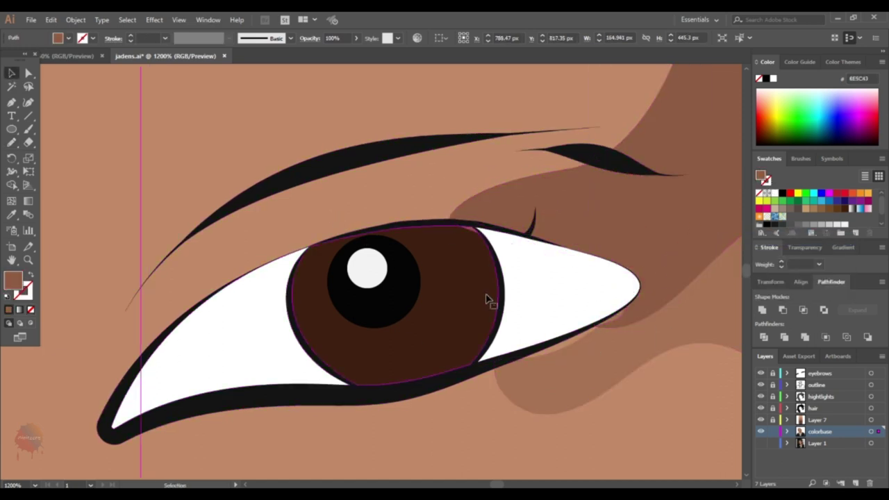
right_click(460, 277)
click(604, 216)
click(572, 354)
key(v)
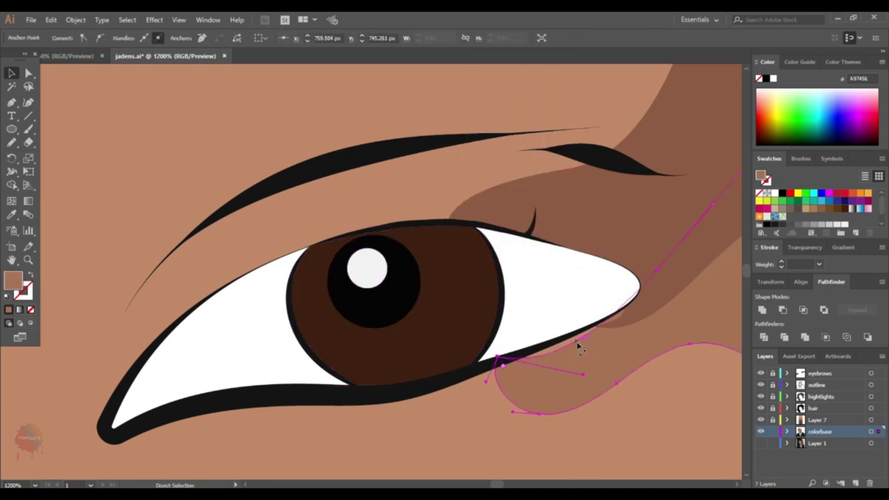
click(611, 391)
Step: Pencil more lashes above the iris, upper lid and lower lid, then review both eyes
click(11, 142)
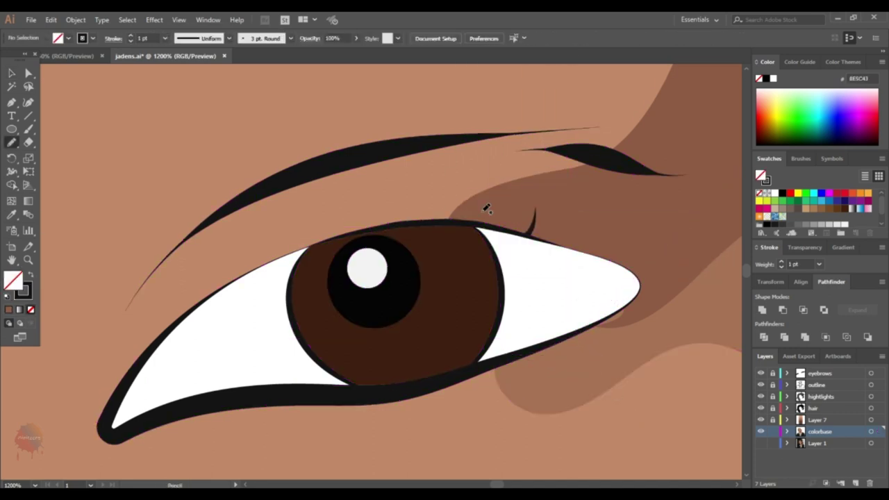
drag(470, 222, 471, 191)
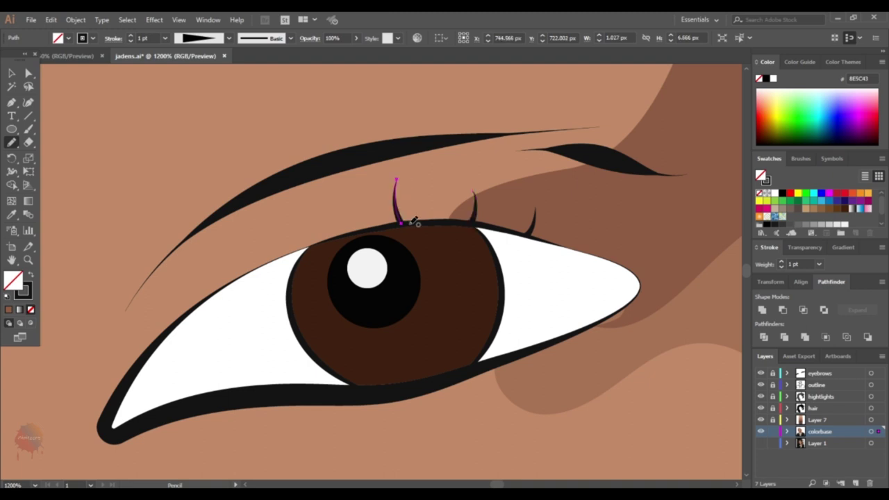
drag(336, 201, 366, 230)
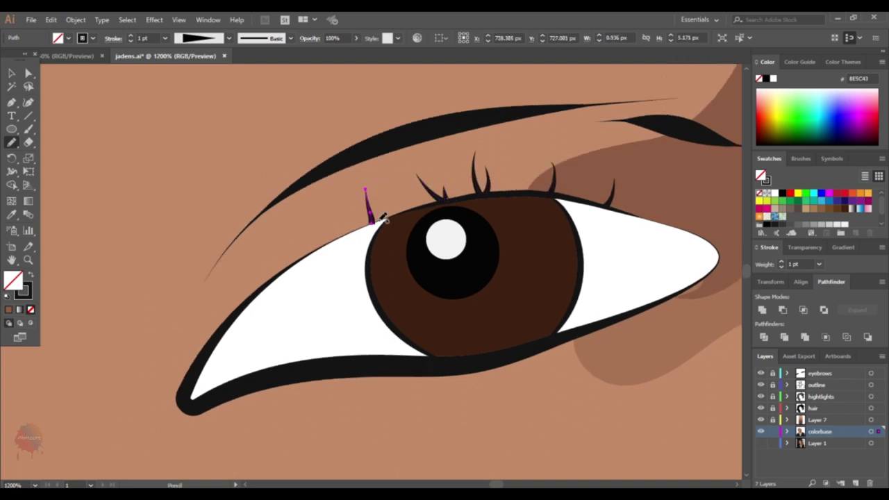
scroll(349, 212, down, 3)
drag(358, 293, 369, 332)
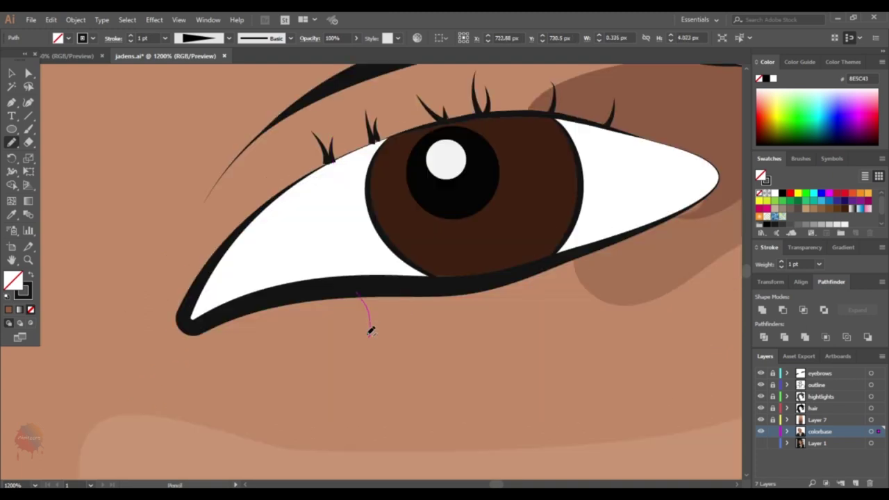
drag(447, 291, 455, 318)
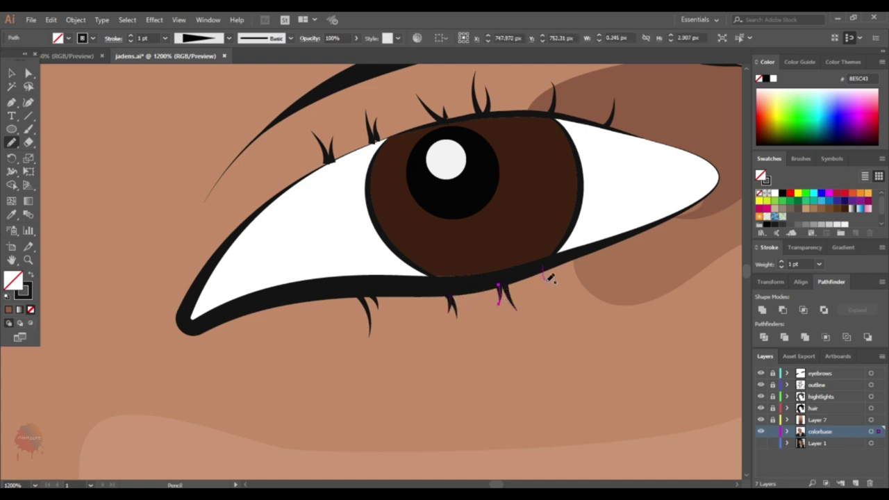
key(v)
scroll(664, 245, down, 5)
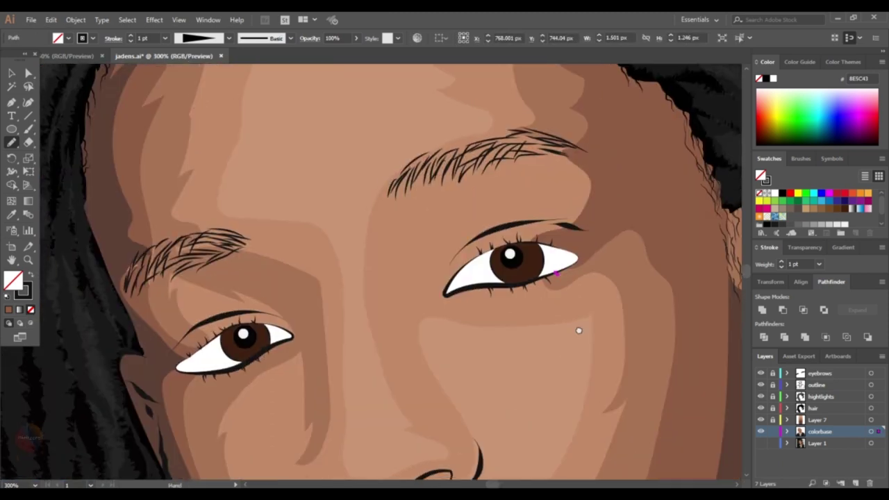
key(ctrl+0)
scroll(391, 248, up, 3)
scroll(649, 214, up, 2)
Step: Bring the hair into view and unlock the eyebrows layer for Pencil drawing
mouse_move(648, 214)
mouse_down()
mouse_move(516, 324)
mouse_move(532, 327)
mouse_up()
scroll(354, 269, down, 4)
scroll(361, 267, down, 2)
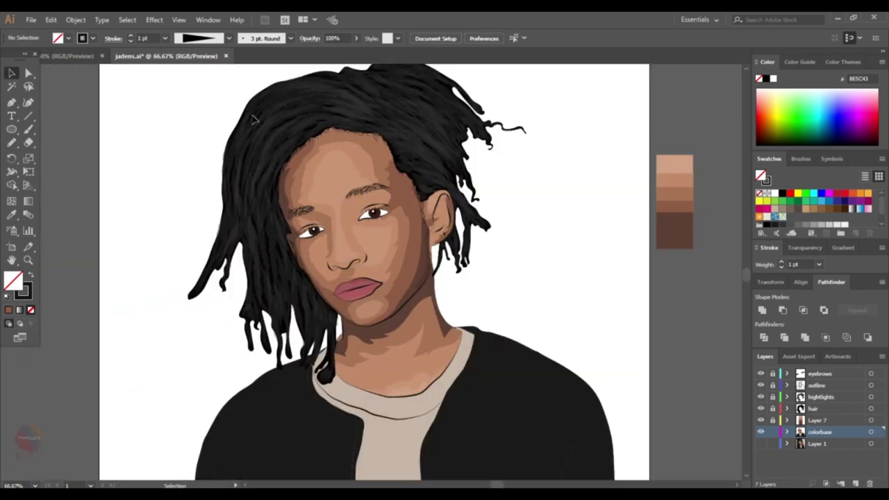
scroll(272, 143, up, 1)
key(n)
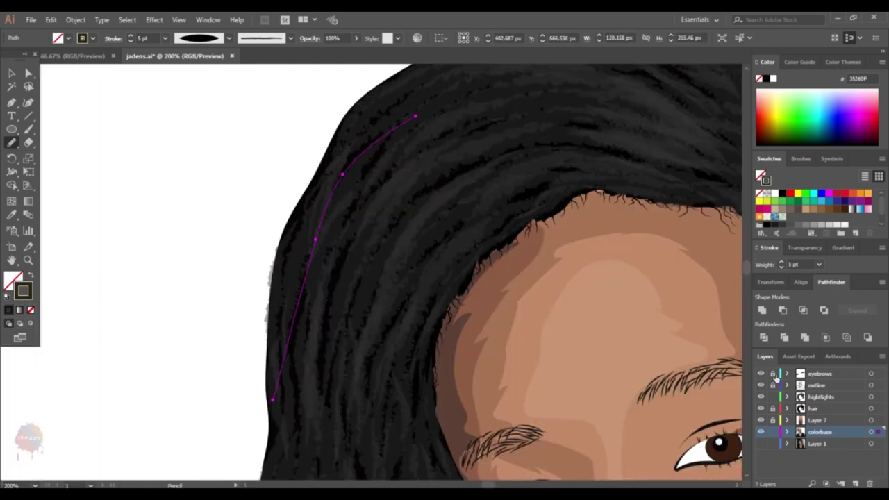
click(772, 373)
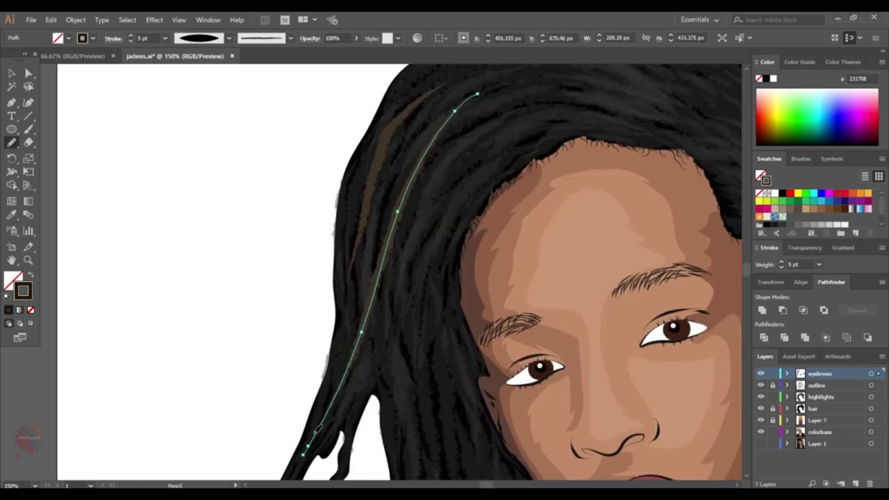
scroll(318, 429, down, 1)
scroll(422, 377, down, 3)
Step: Draw three brown strands down the left dreadlocks, then select and deselect them
drag(408, 314, 409, 397)
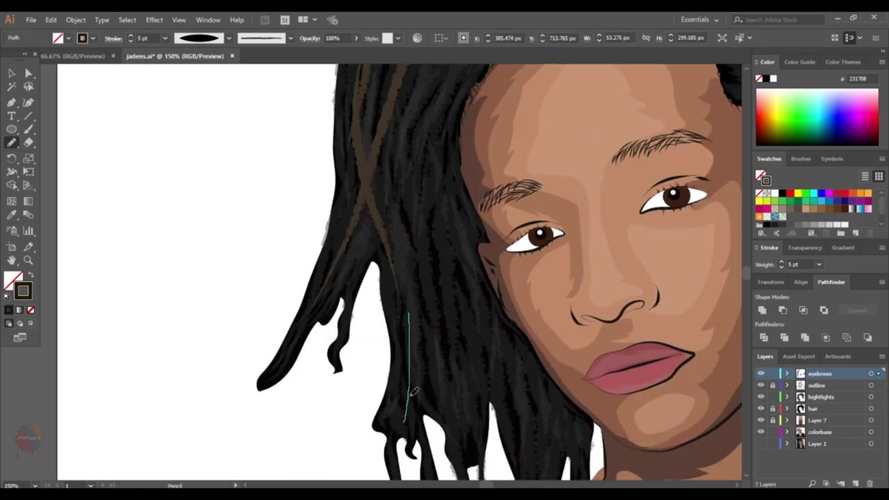
scroll(411, 396, down, 1)
drag(460, 318, 472, 413)
drag(488, 327, 525, 462)
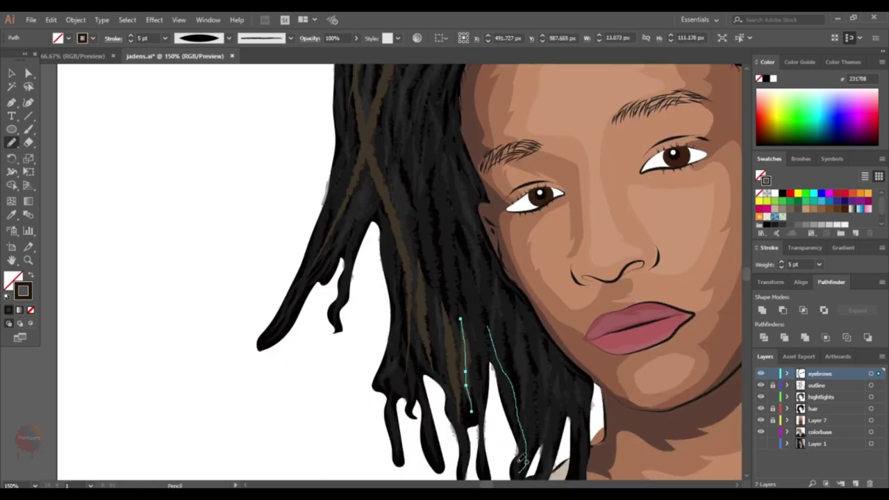
key(v)
click(439, 298)
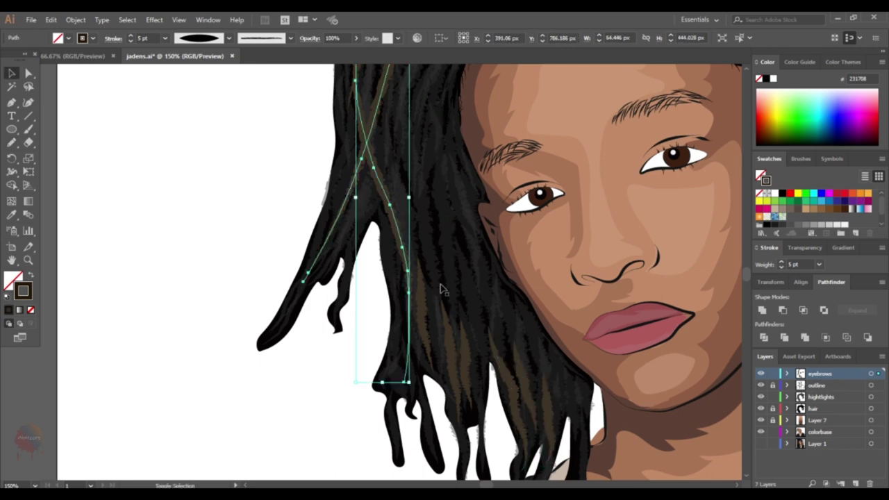
shift+click(453, 334)
shift+click(513, 389)
shift+click(541, 431)
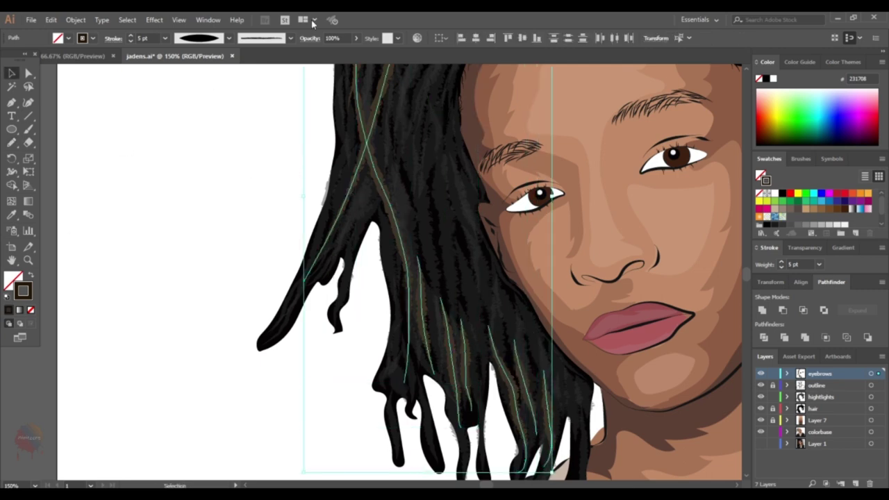
click(208, 145)
scroll(671, 292, down, 3)
scroll(507, 284, up, 1)
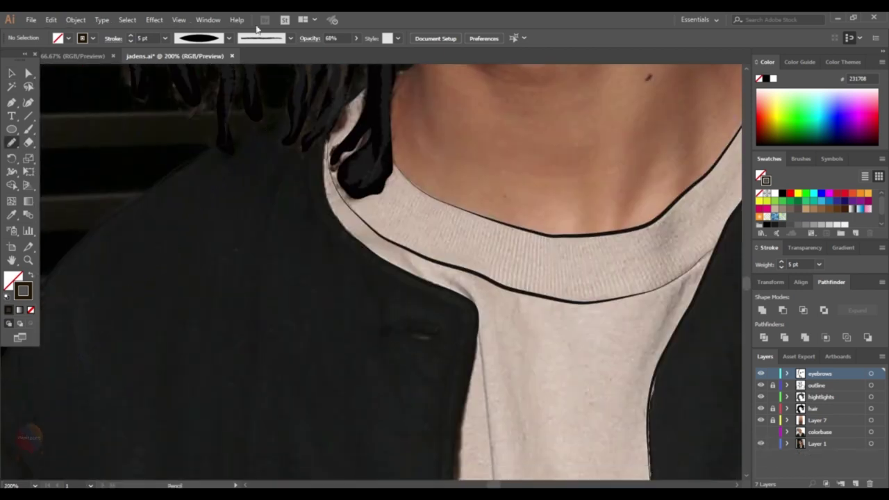
Step: Pencil a small oval below the collar with the Basic brush and swapped fill/stroke
click(290, 39)
key(ctrl+=)
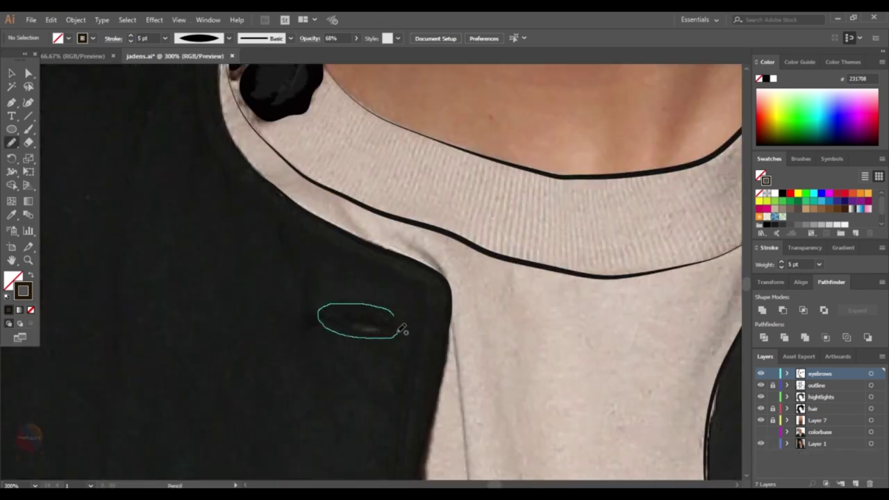
drag(402, 331, 394, 312)
key(shift+x)
key(i)
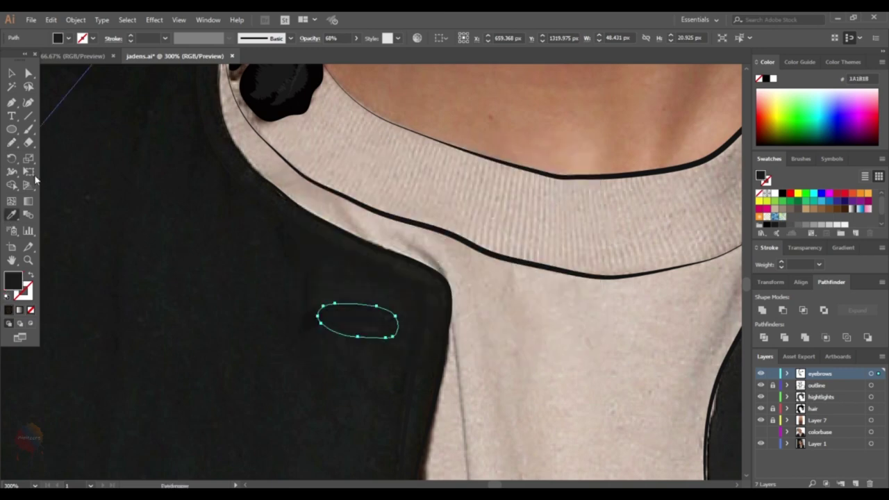
key(n)
drag(368, 324, 361, 324)
double_click(12, 280)
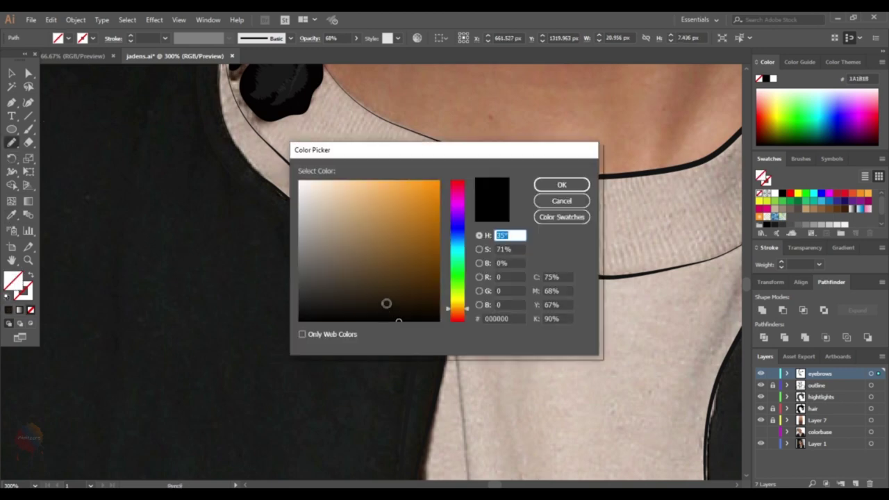
click(555, 182)
Step: Give the oval a dark grey fill and set its stroke to None
key(v)
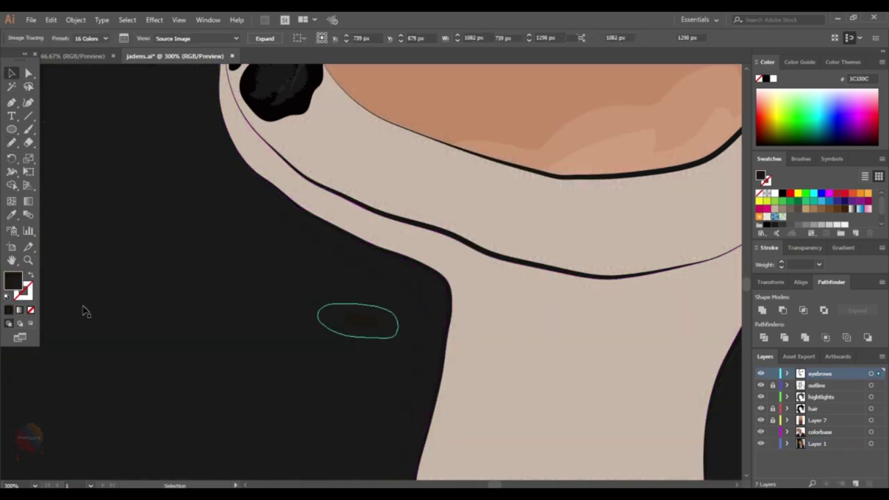
double_click(13, 280)
click(299, 292)
click(561, 185)
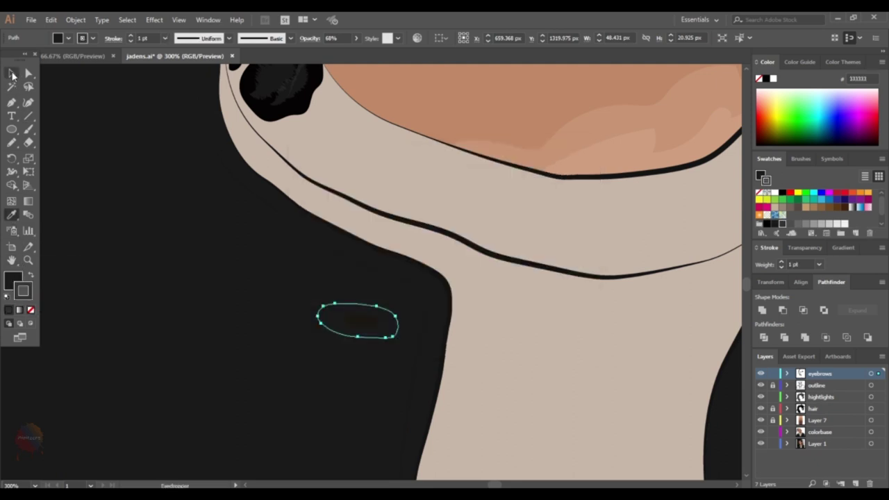
click(375, 327)
click(358, 321)
double_click(13, 280)
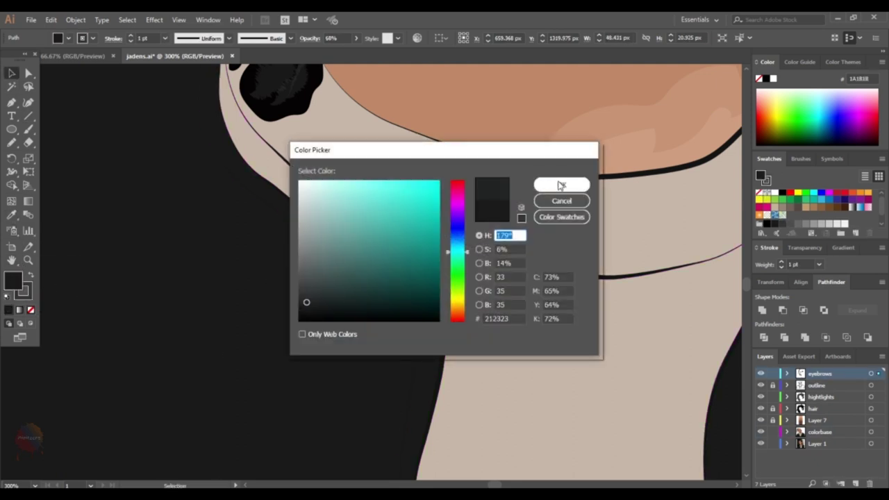
click(561, 185)
key(slash)
double_click(13, 280)
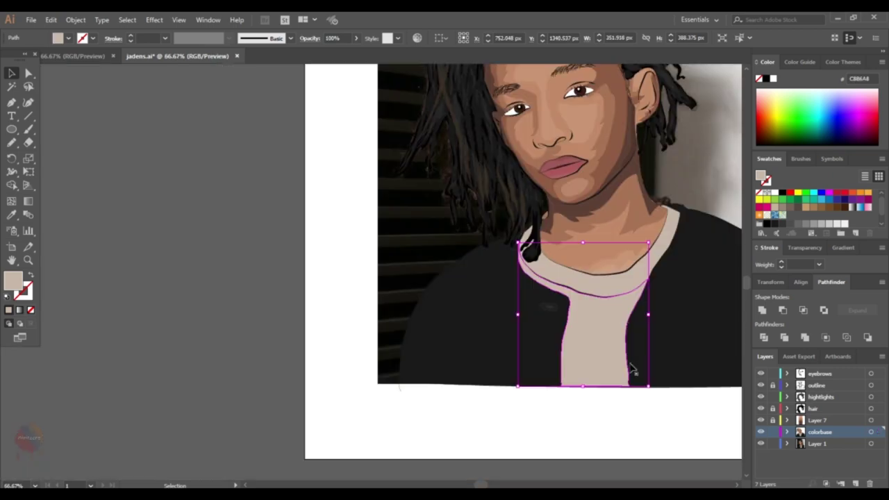